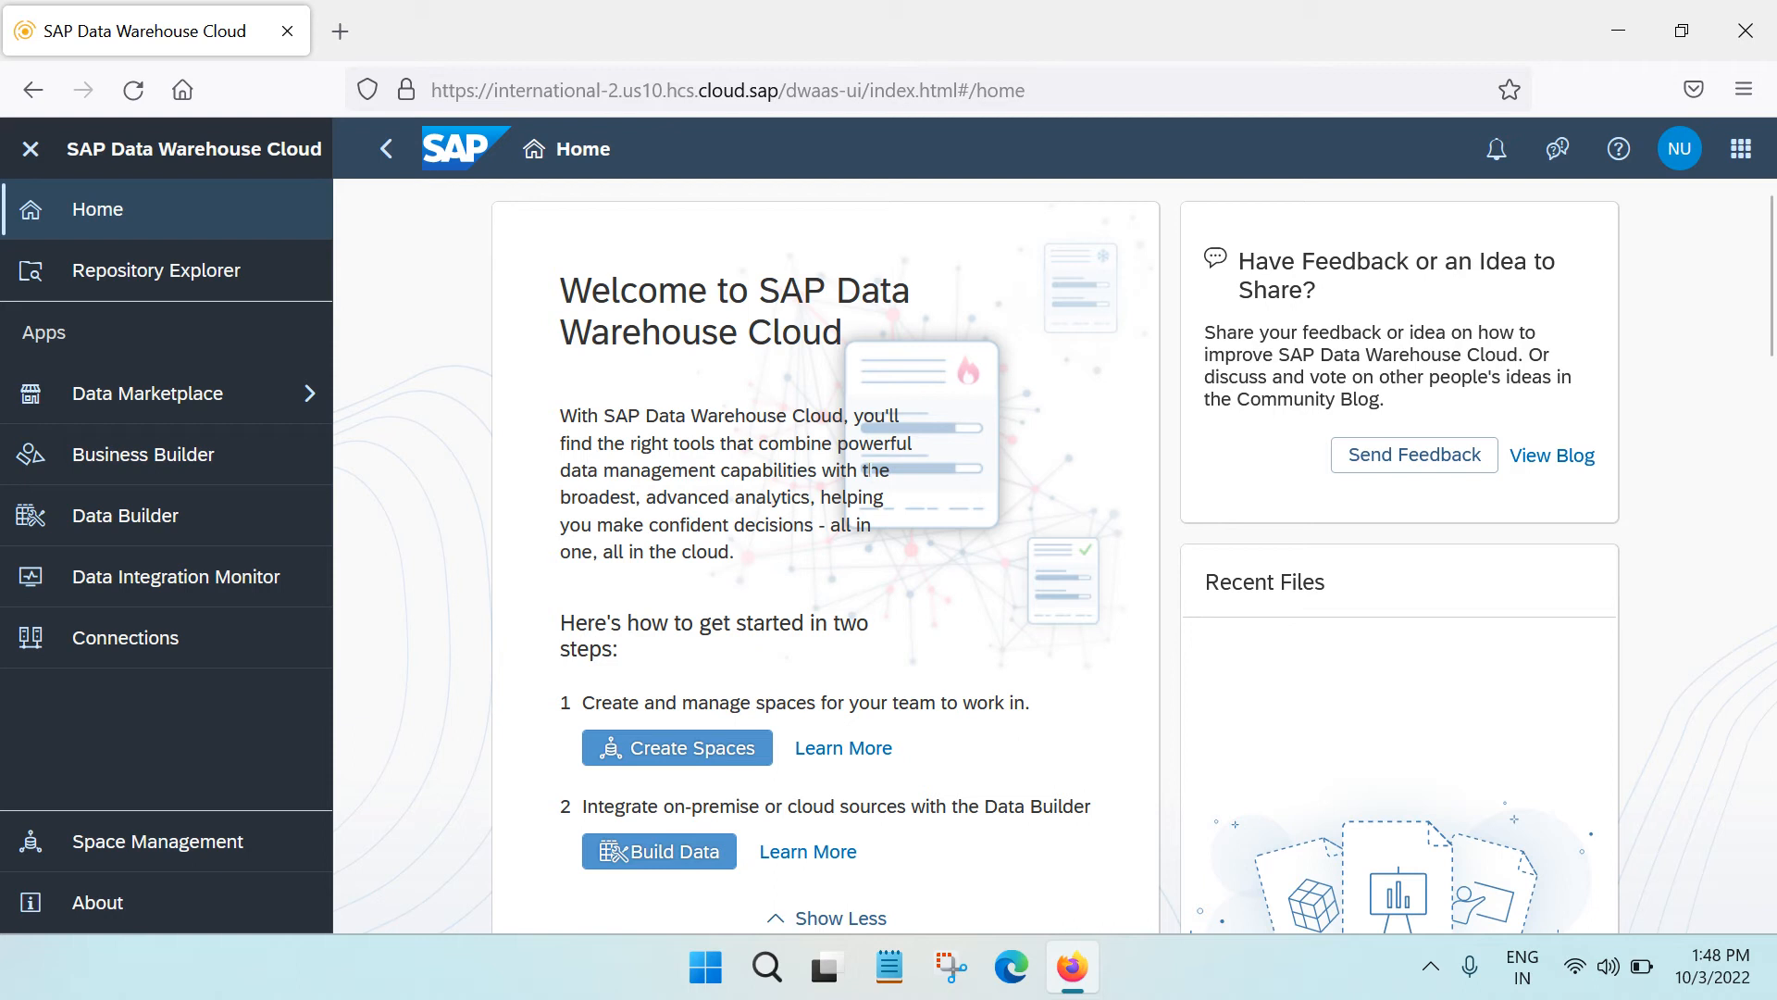
Go to the Data Builder, collapse the side navigation and start a new table from the Tables category.
{"action": "left_click", "coordinate": [112, 537]}
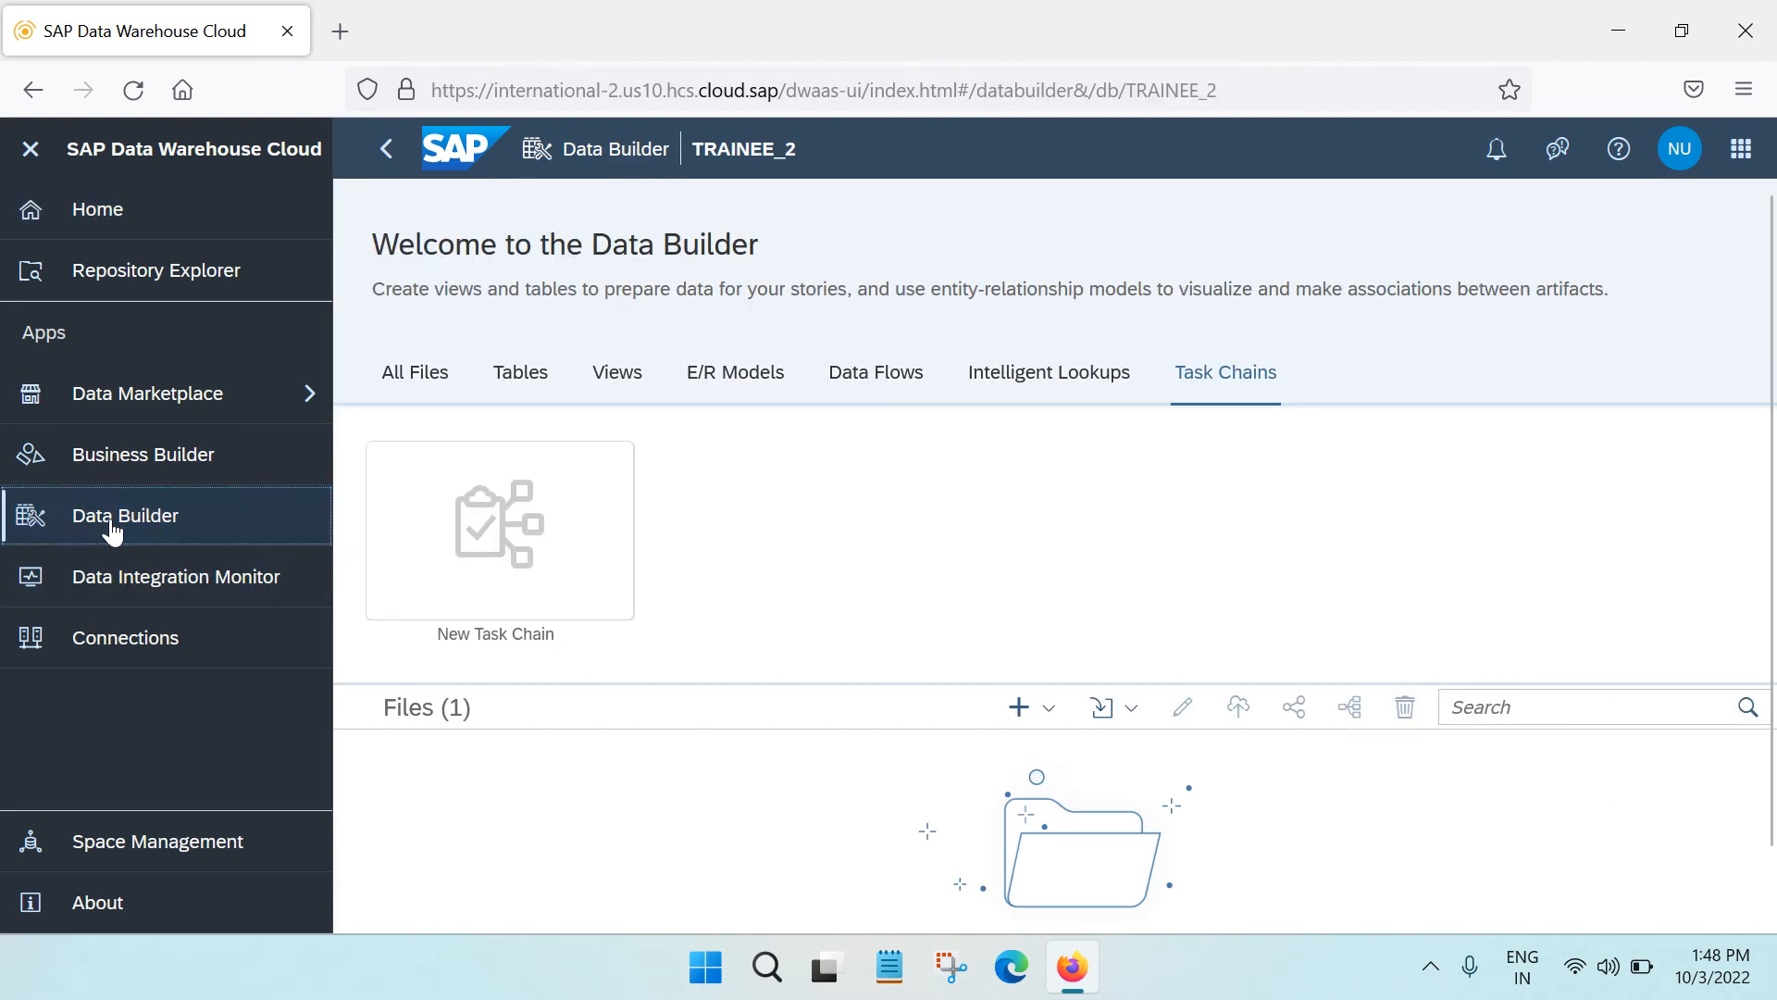
{"action": "left_click", "coordinate": [413, 379]}
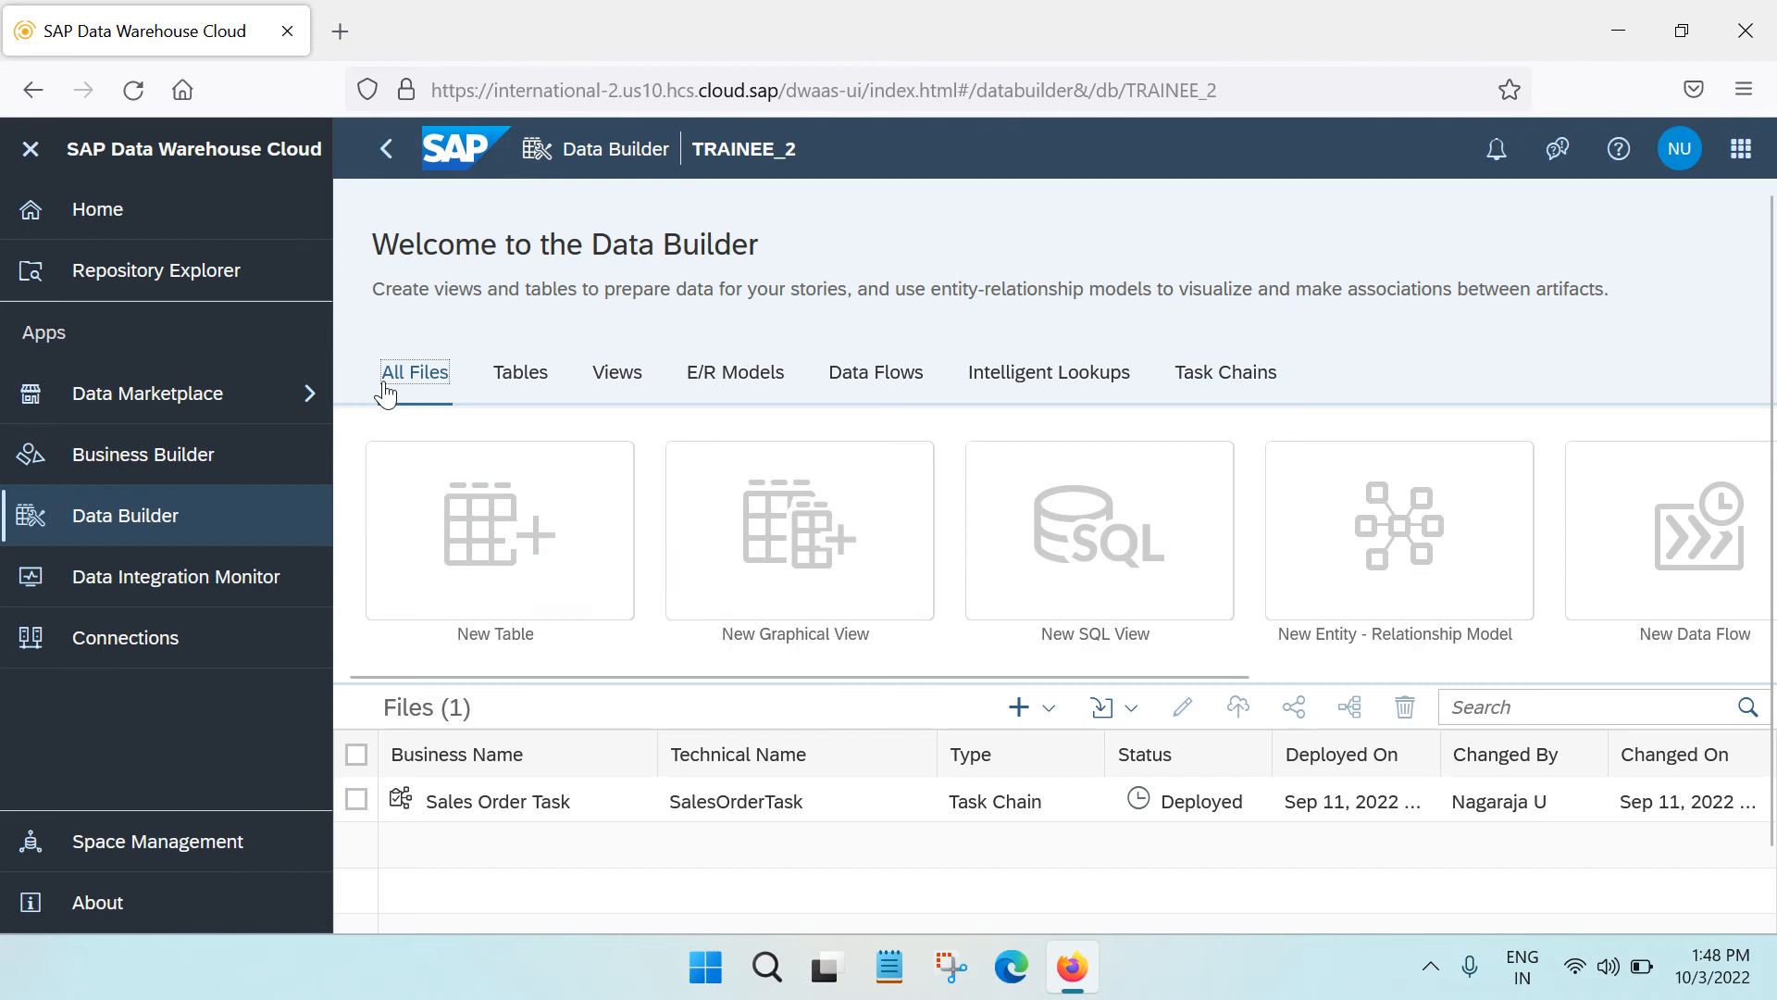
{"action": "left_click", "coordinate": [33, 157]}
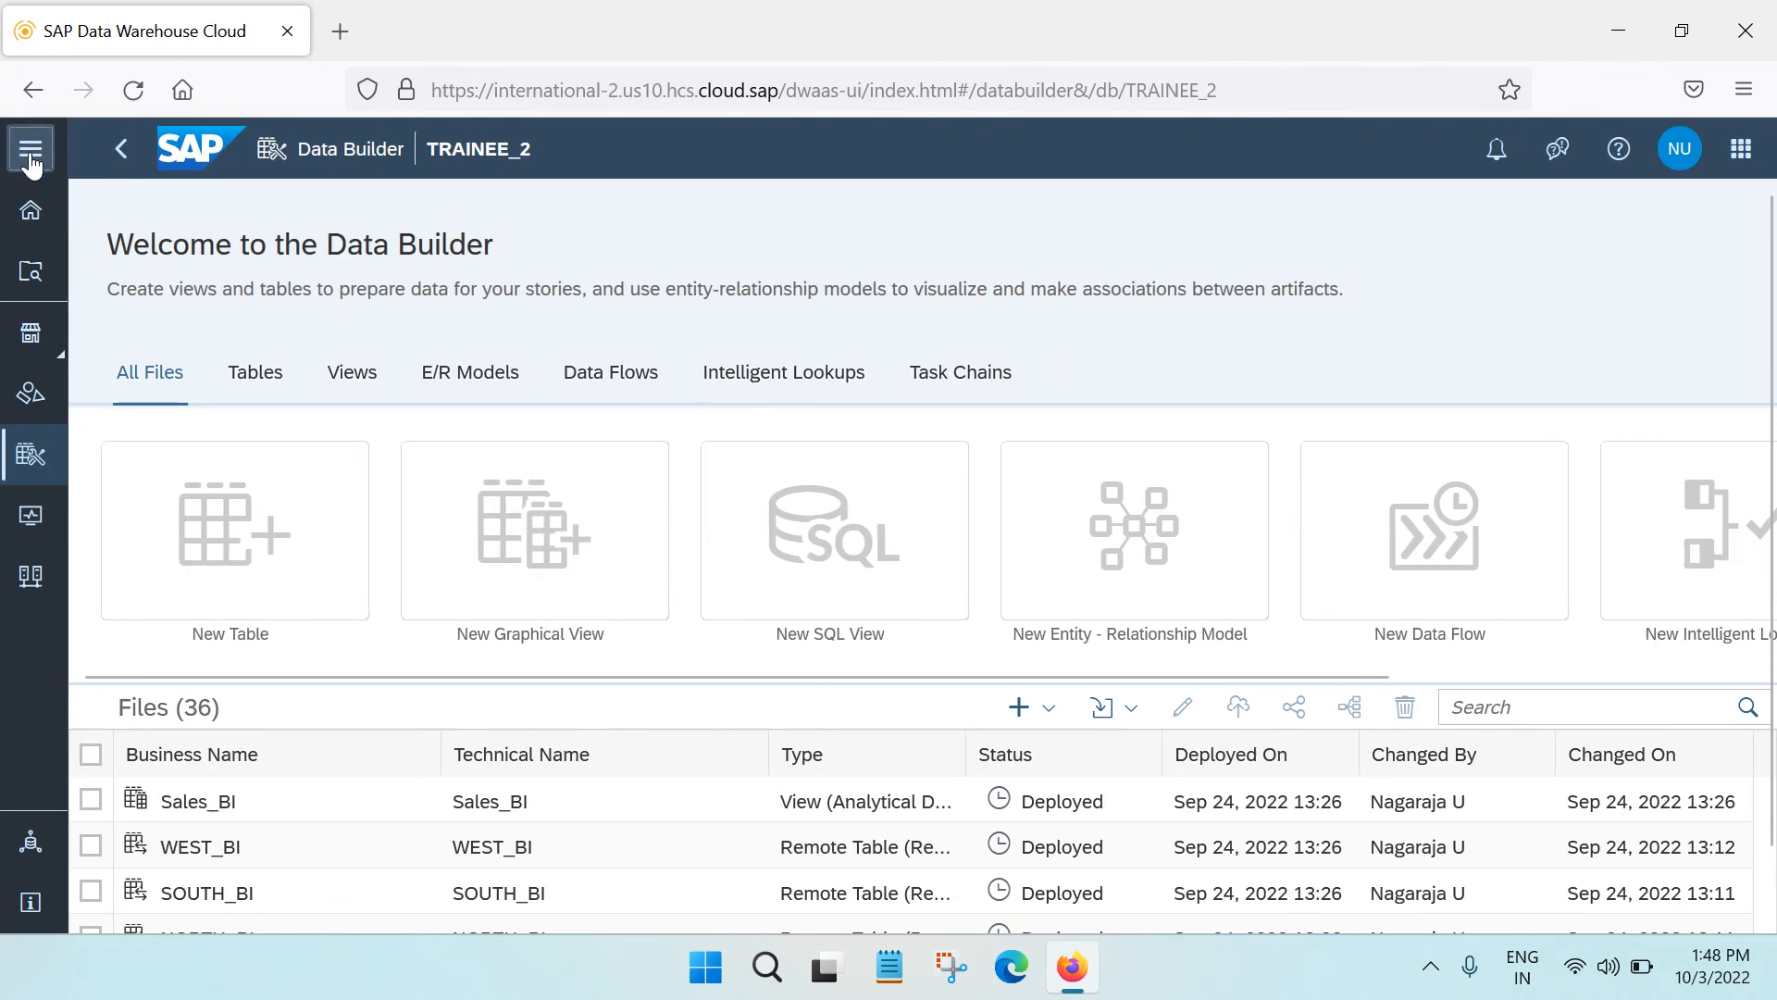
{"action": "left_click", "coordinate": [240, 380]}
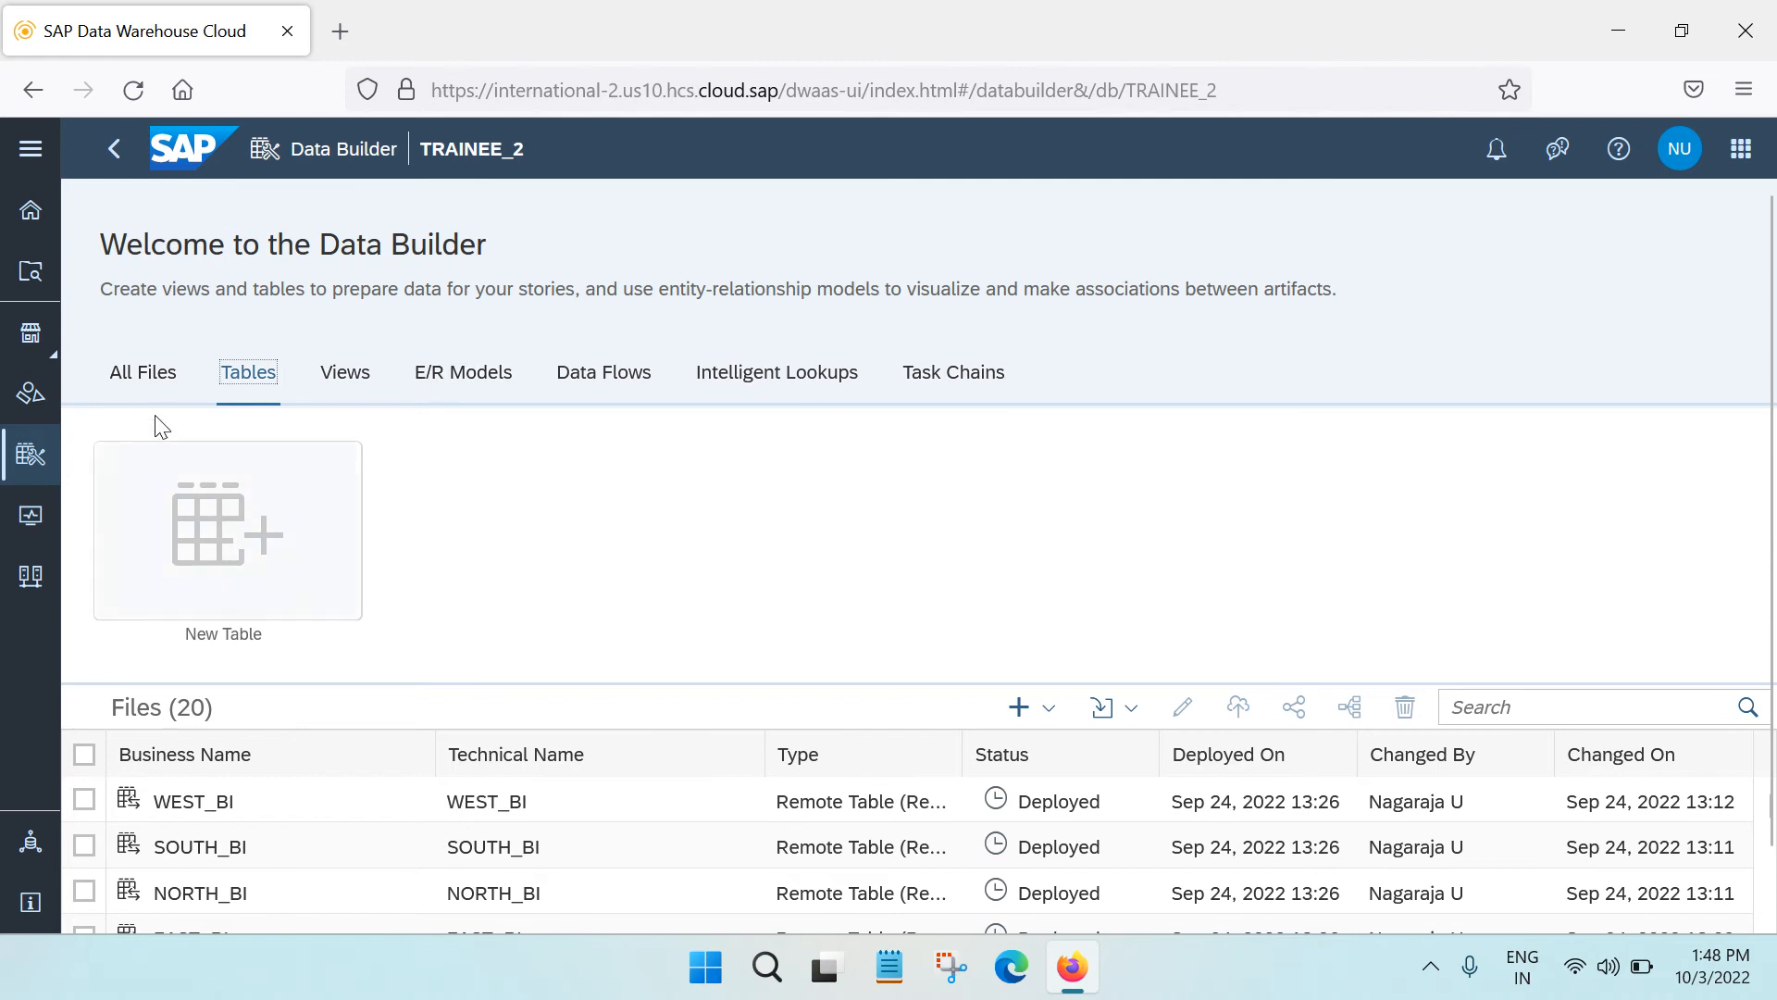
{"action": "left_click", "coordinate": [125, 373]}
{"action": "left_click", "coordinate": [244, 379]}
{"action": "left_click", "coordinate": [243, 553]}
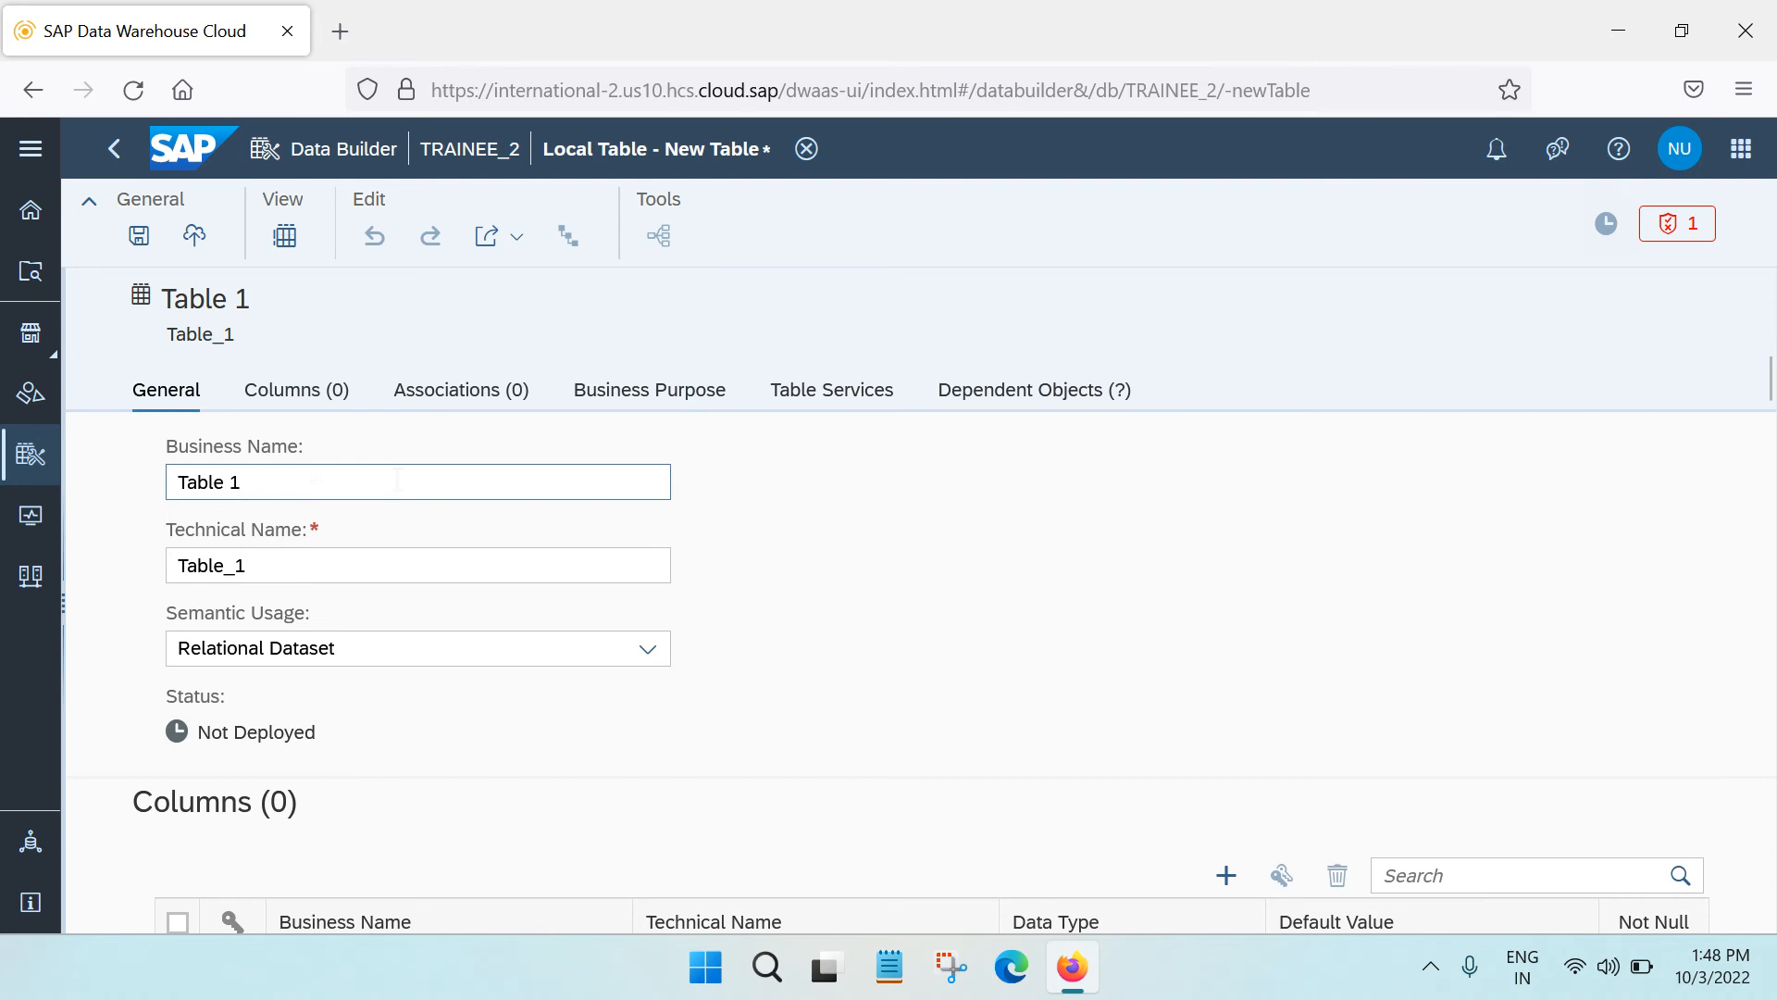
Name the new table Customer, using Customer for both the business name and the technical name.
{"action": "left_click", "coordinate": [384, 569]}
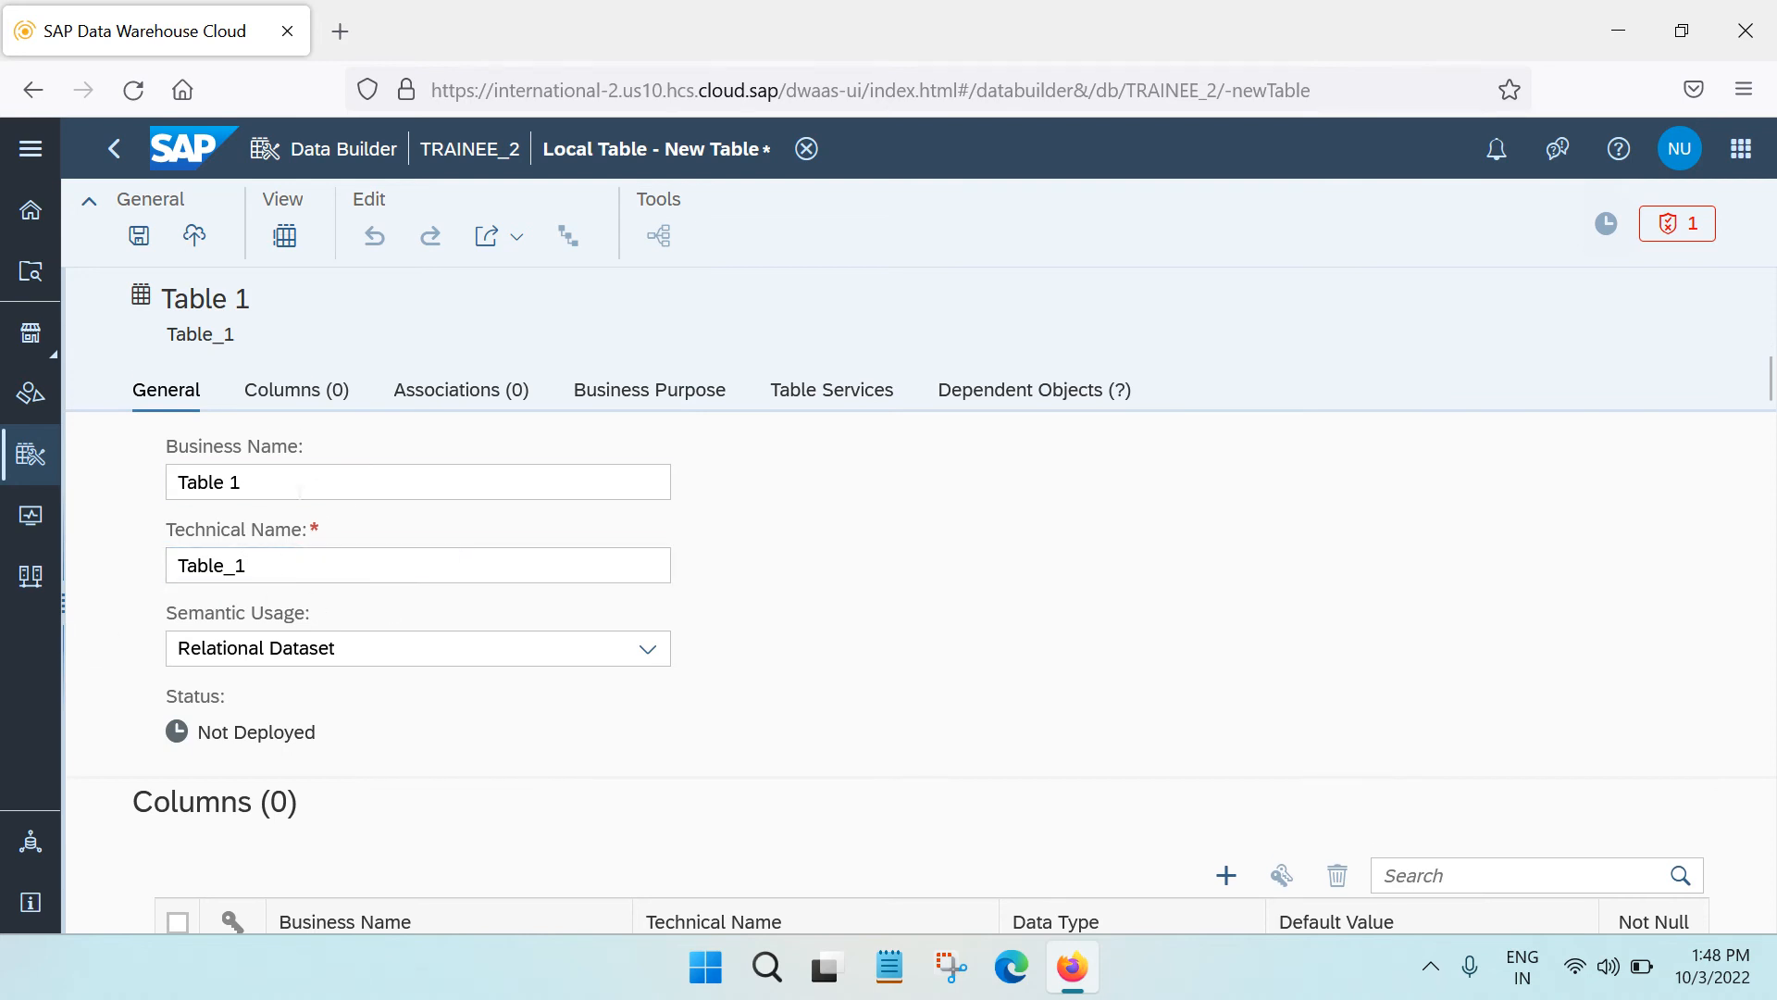
{"action": "left_click", "coordinate": [294, 482]}
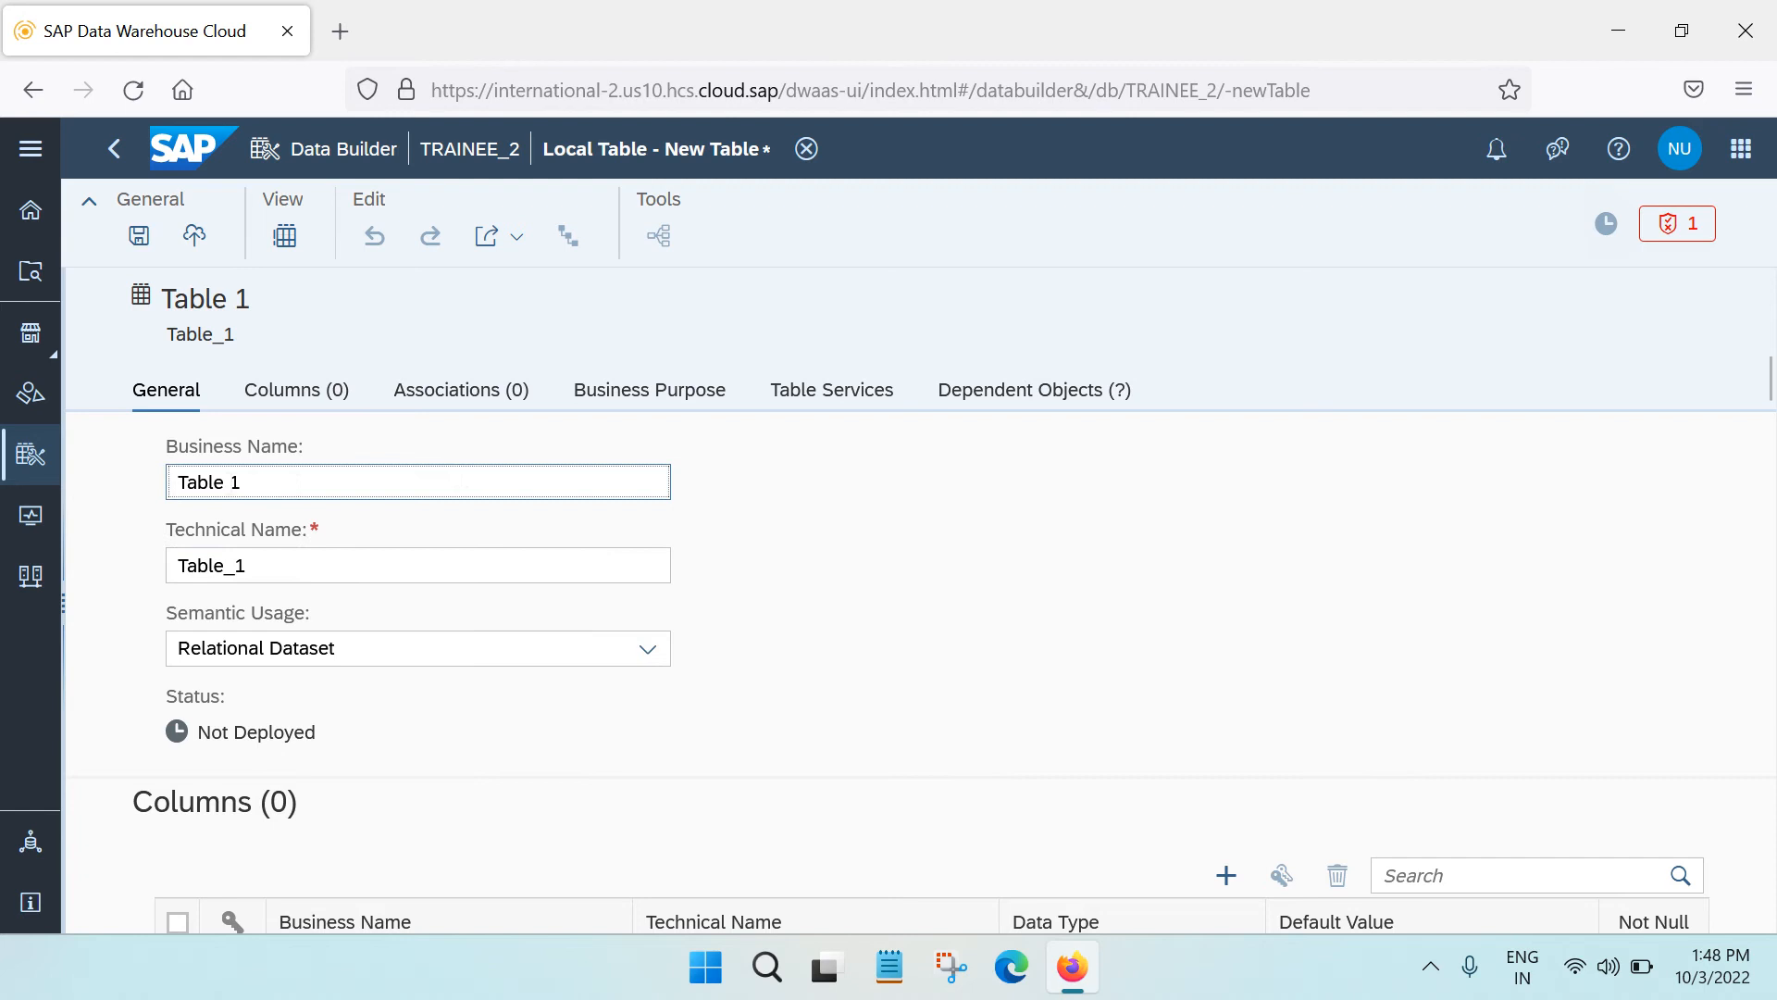
{"action": "key", "text": "ctrl+a"}
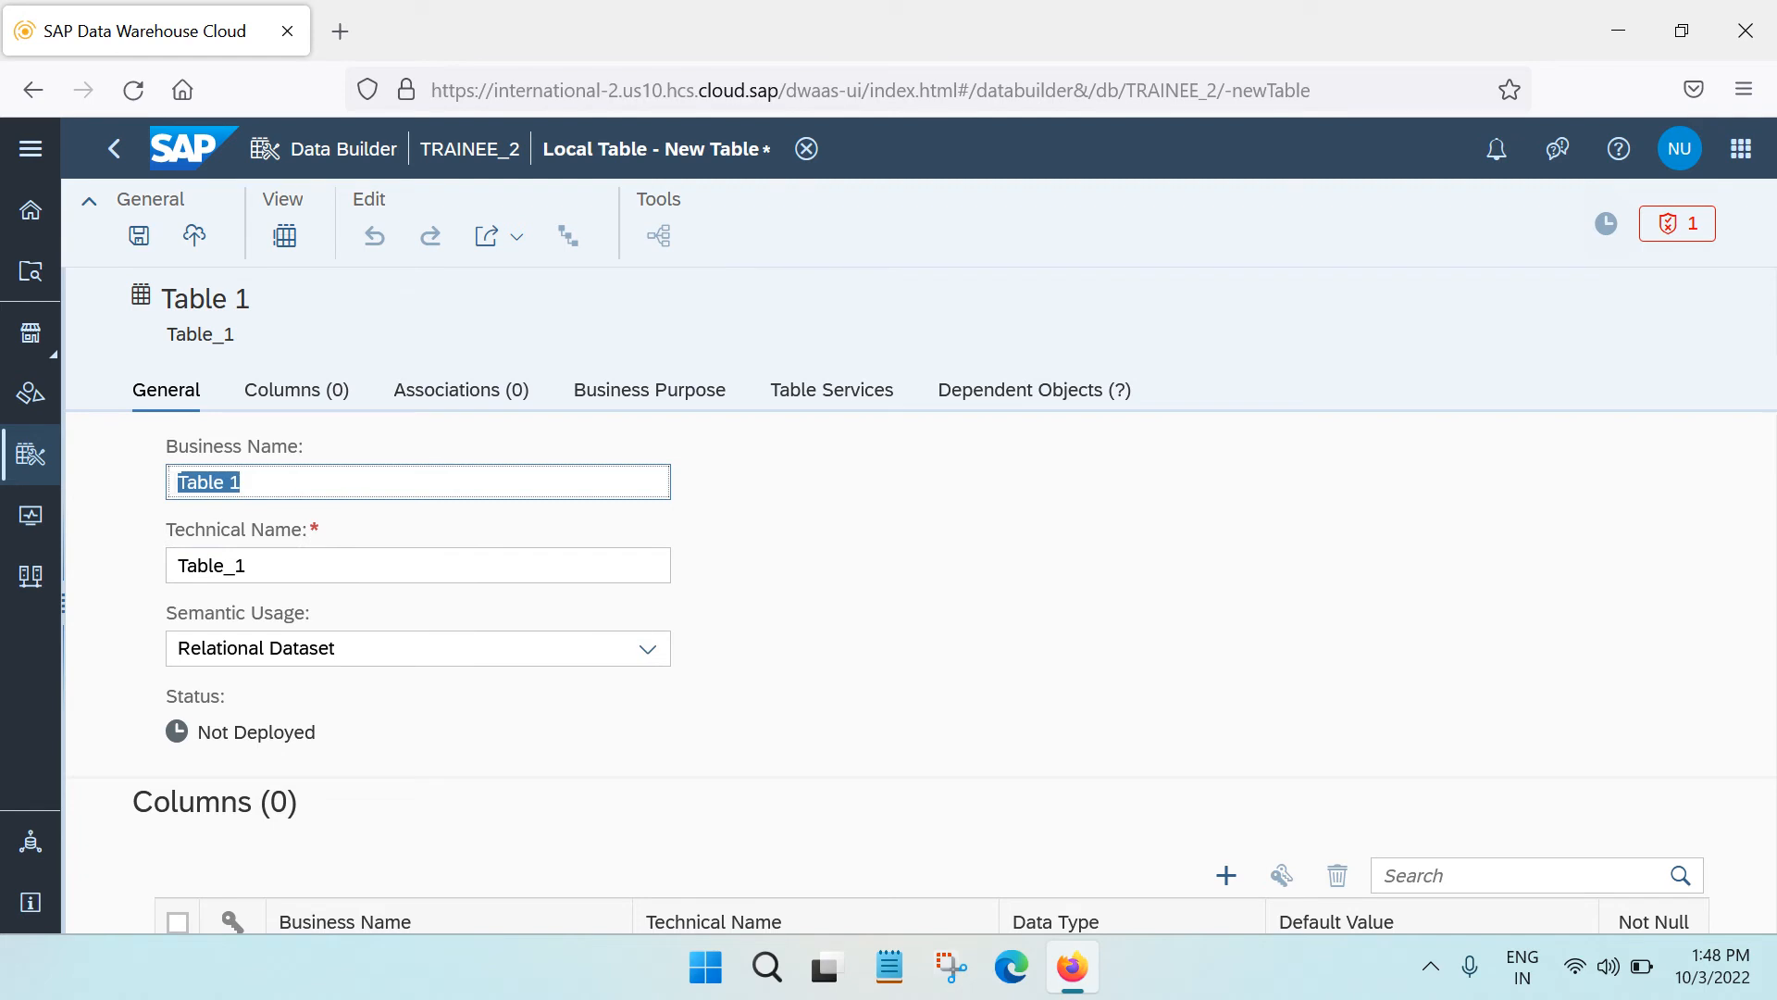
{"action": "type", "text": "Customer"}
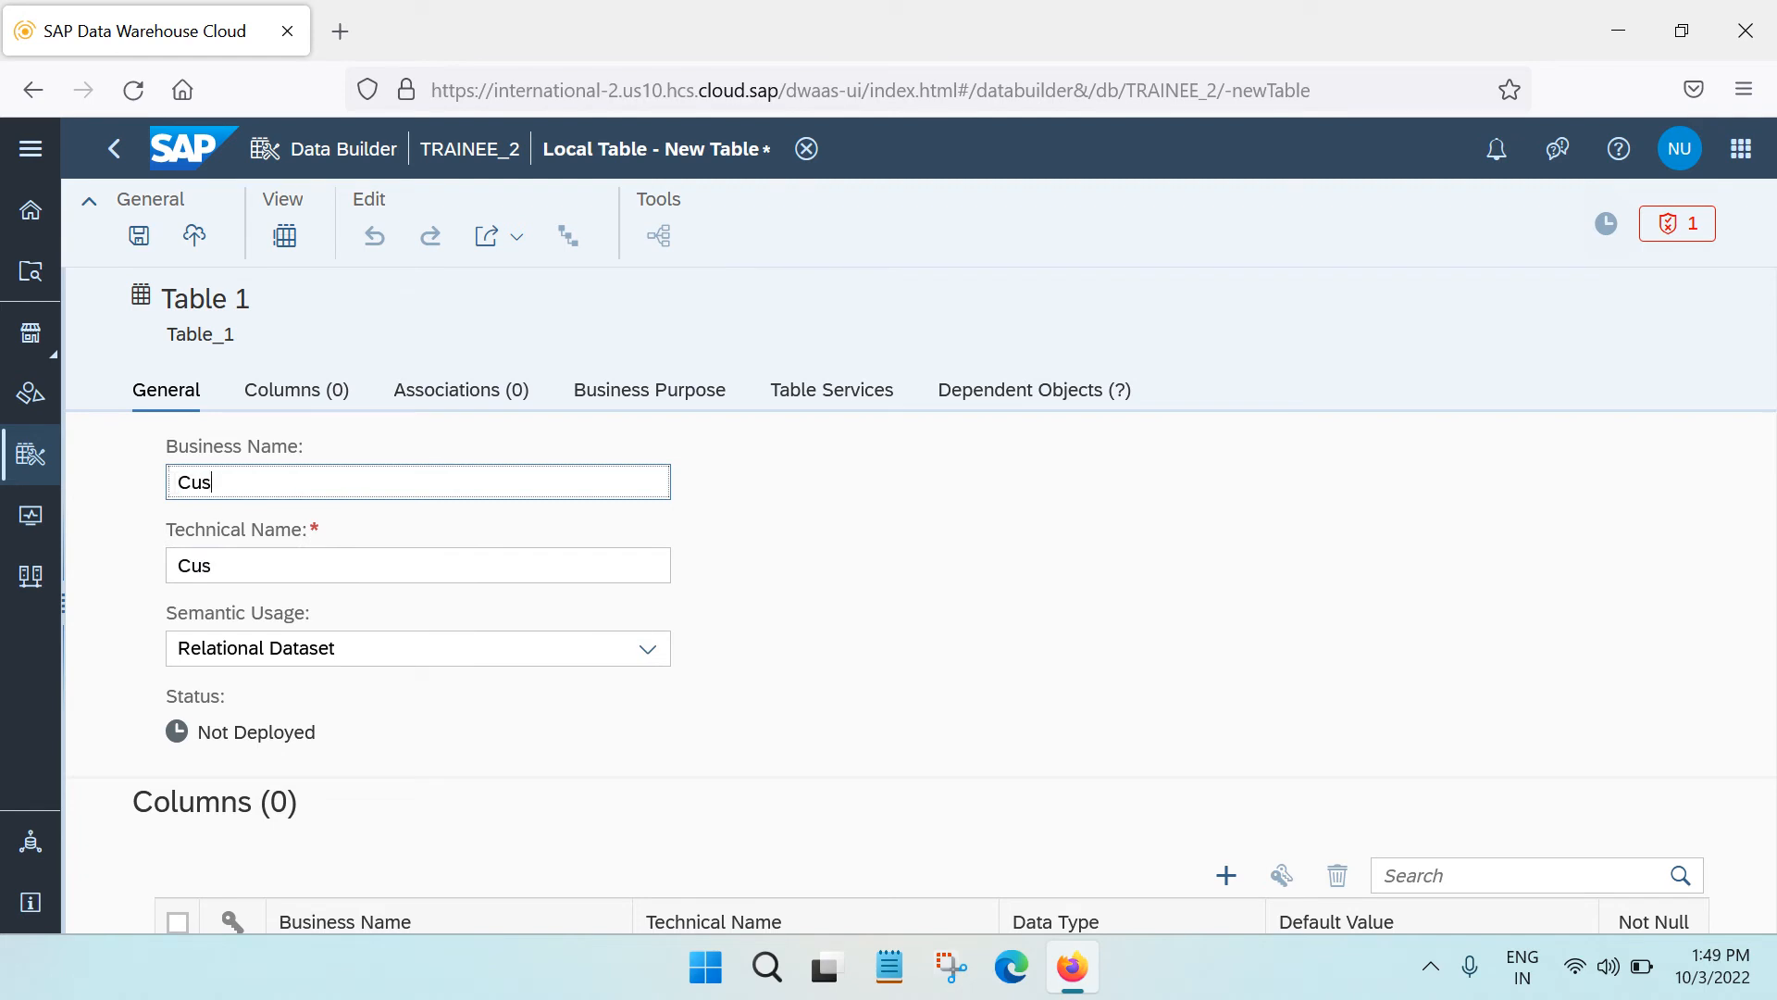
{"action": "left_click", "coordinate": [358, 560]}
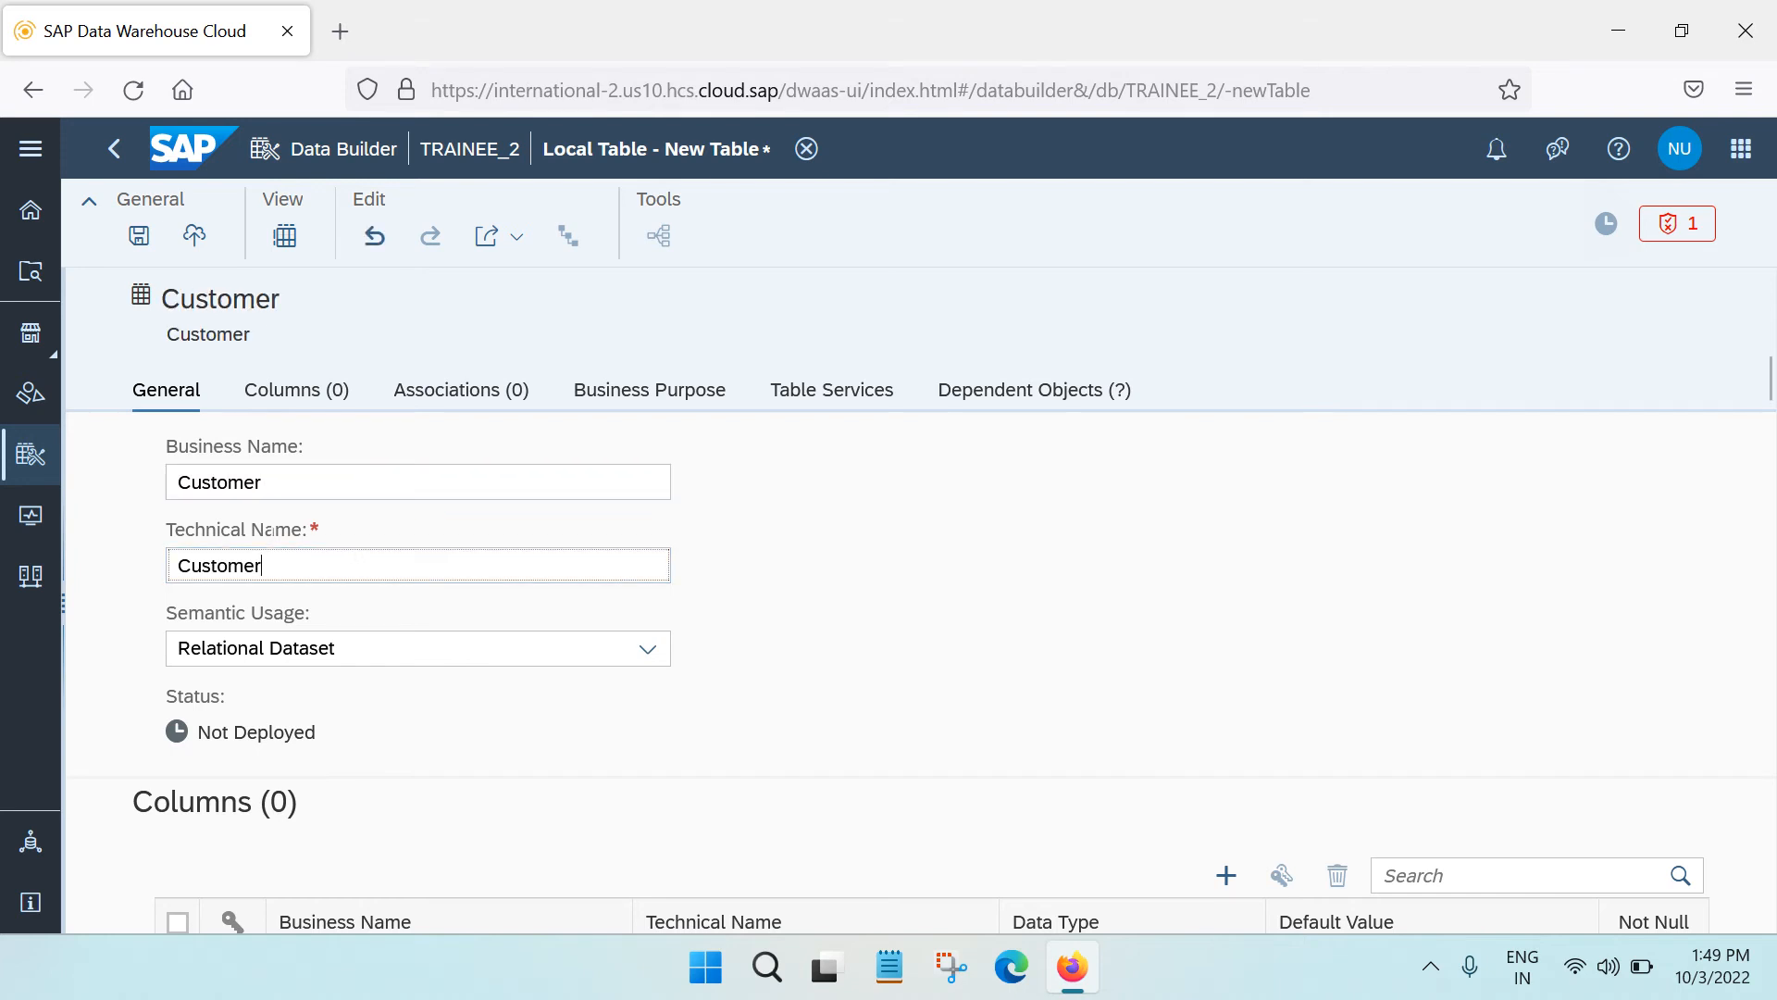
Set the Customer table's semantic usage to Dimension.
{"action": "scroll", "coordinate": [418, 600], "scroll_direction": "down", "scroll_amount": 2}
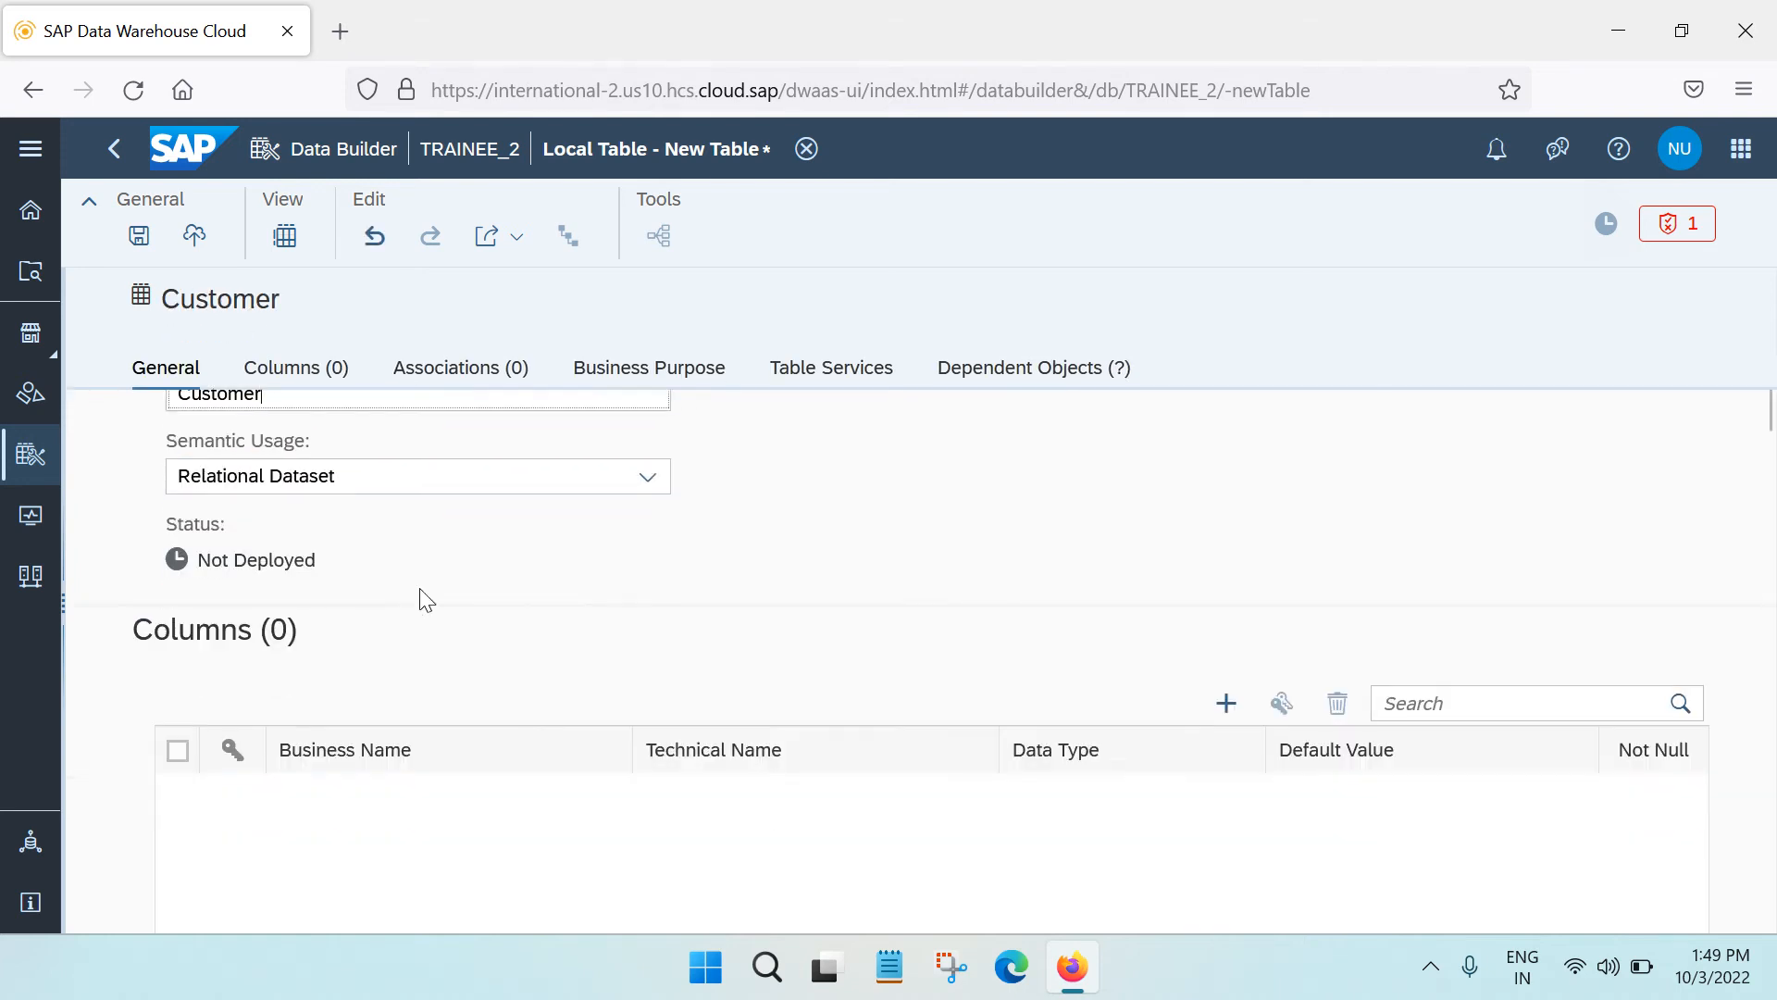
{"action": "scroll", "coordinate": [421, 595], "scroll_direction": "up", "scroll_amount": 2}
{"action": "left_click", "coordinate": [652, 661]}
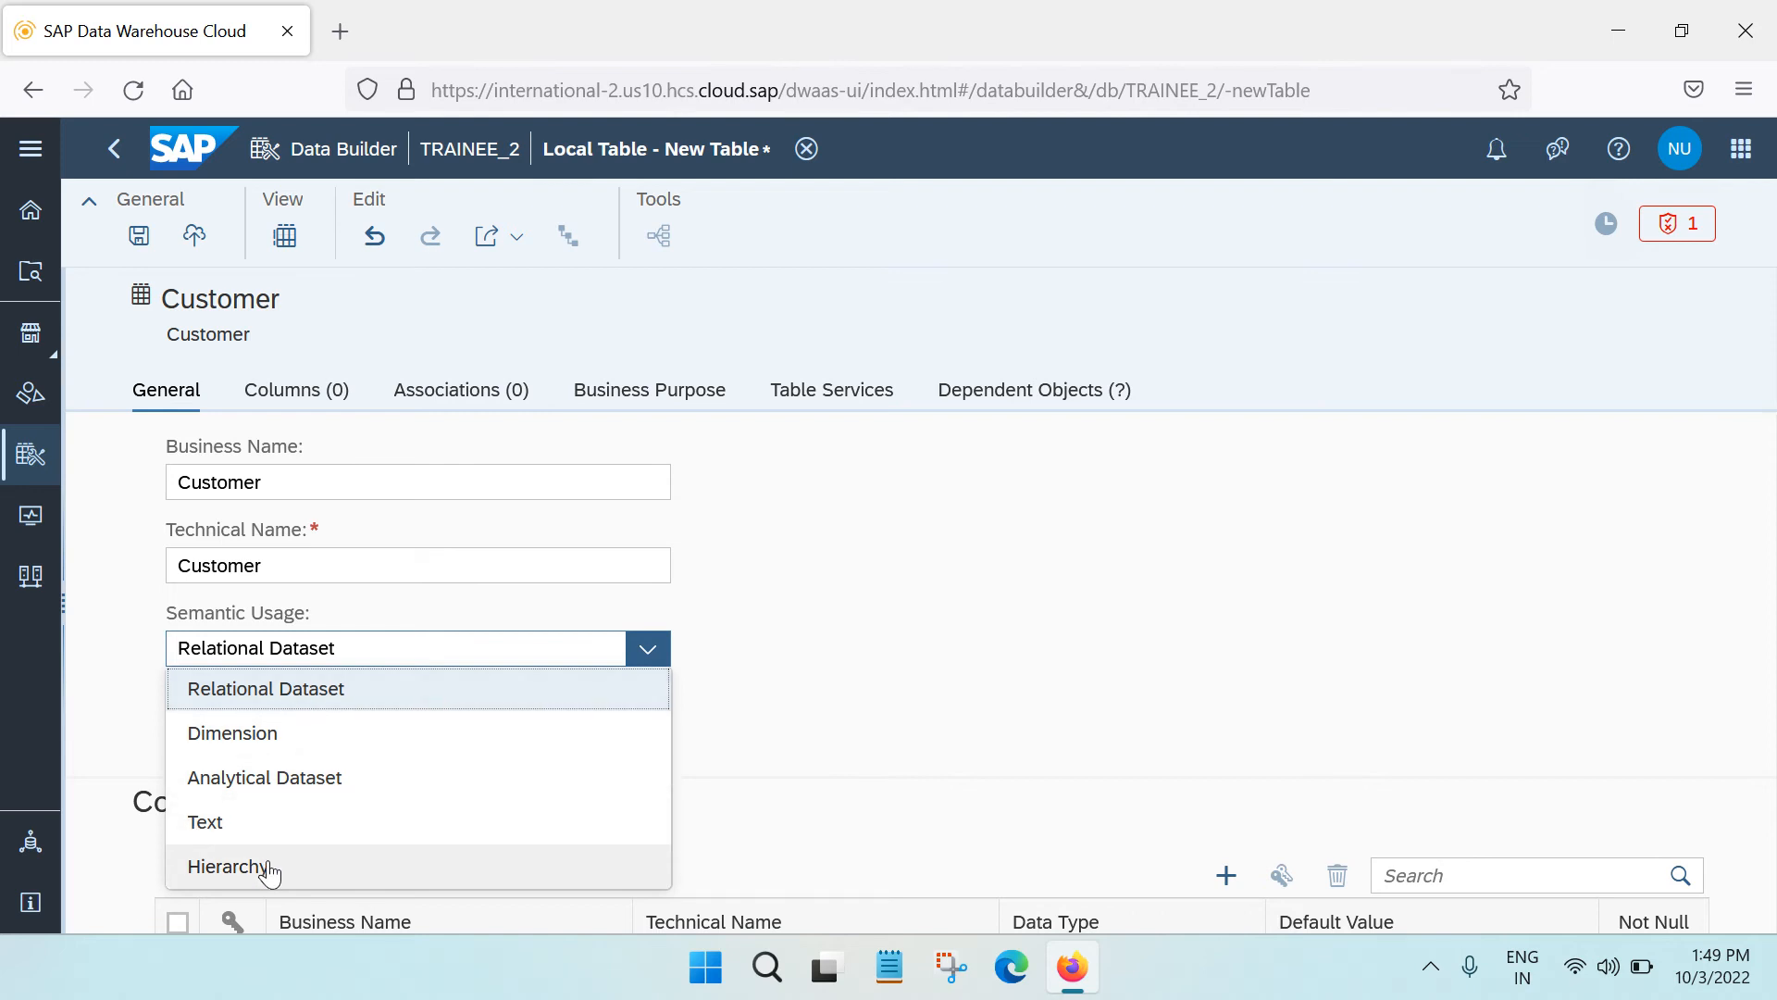
{"action": "left_click", "coordinate": [302, 755]}
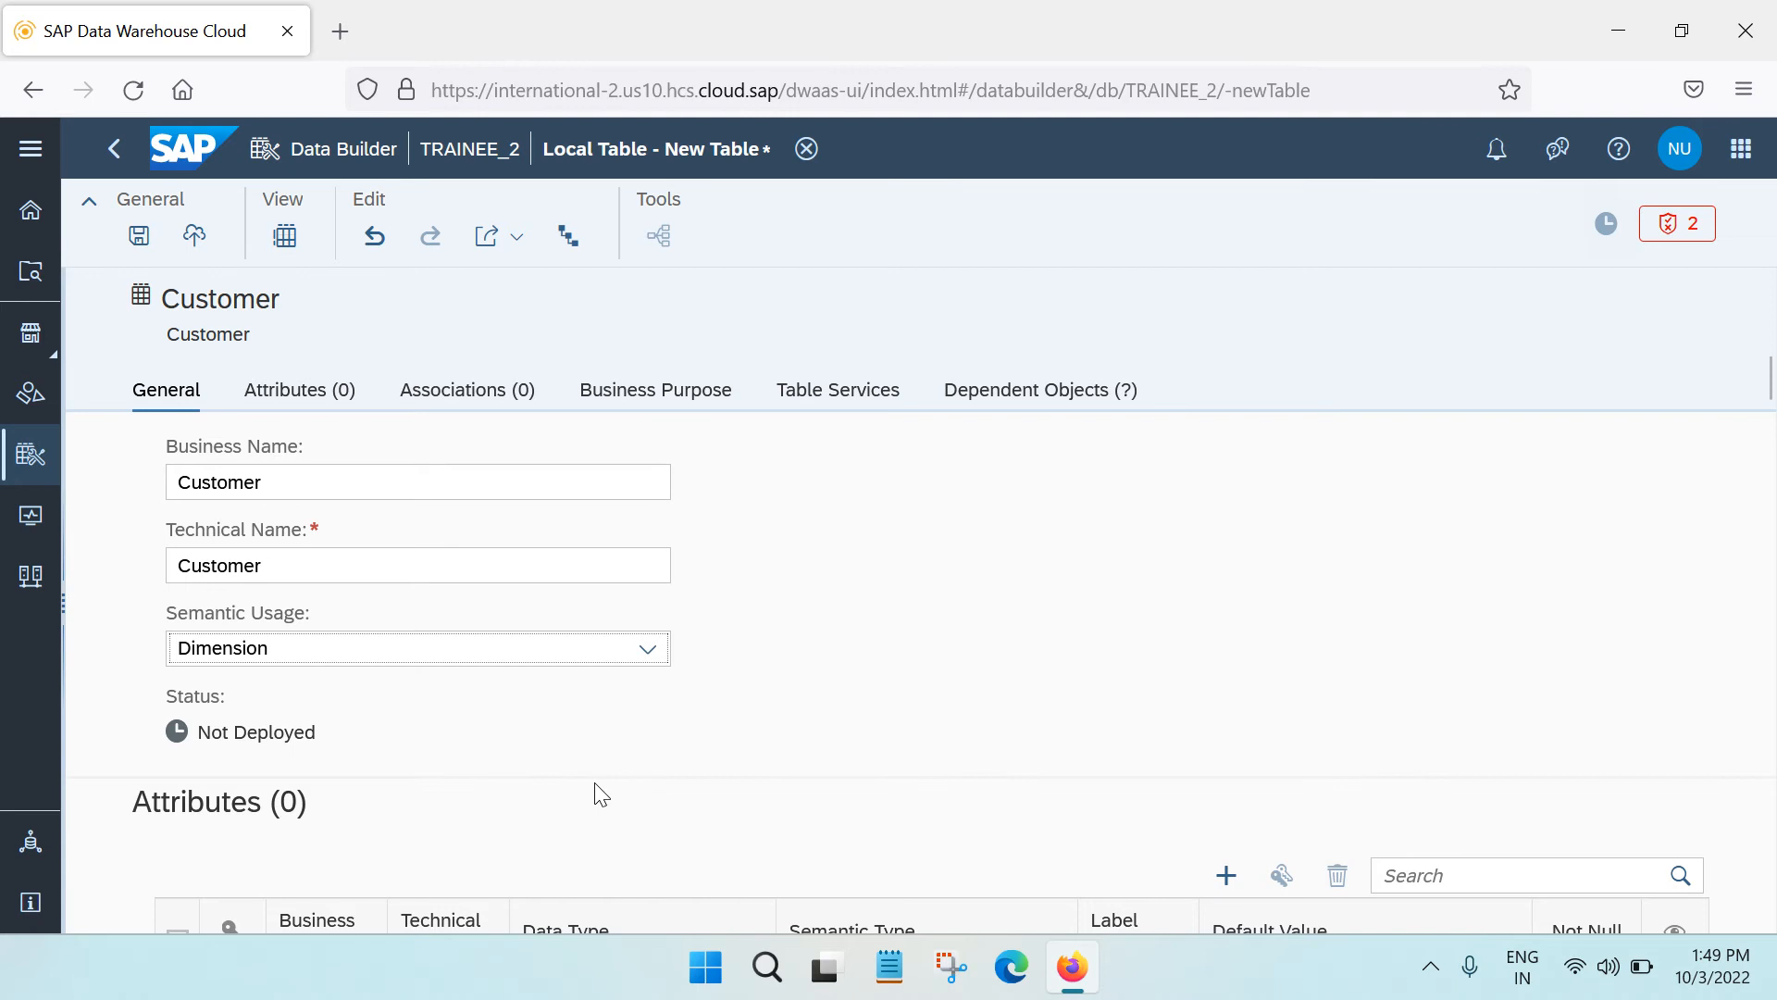
Add a first attribute to the Customer table, widen the Business Name column and name the attribute Customer.
{"action": "scroll", "coordinate": [600, 795], "scroll_direction": "down", "scroll_amount": 4}
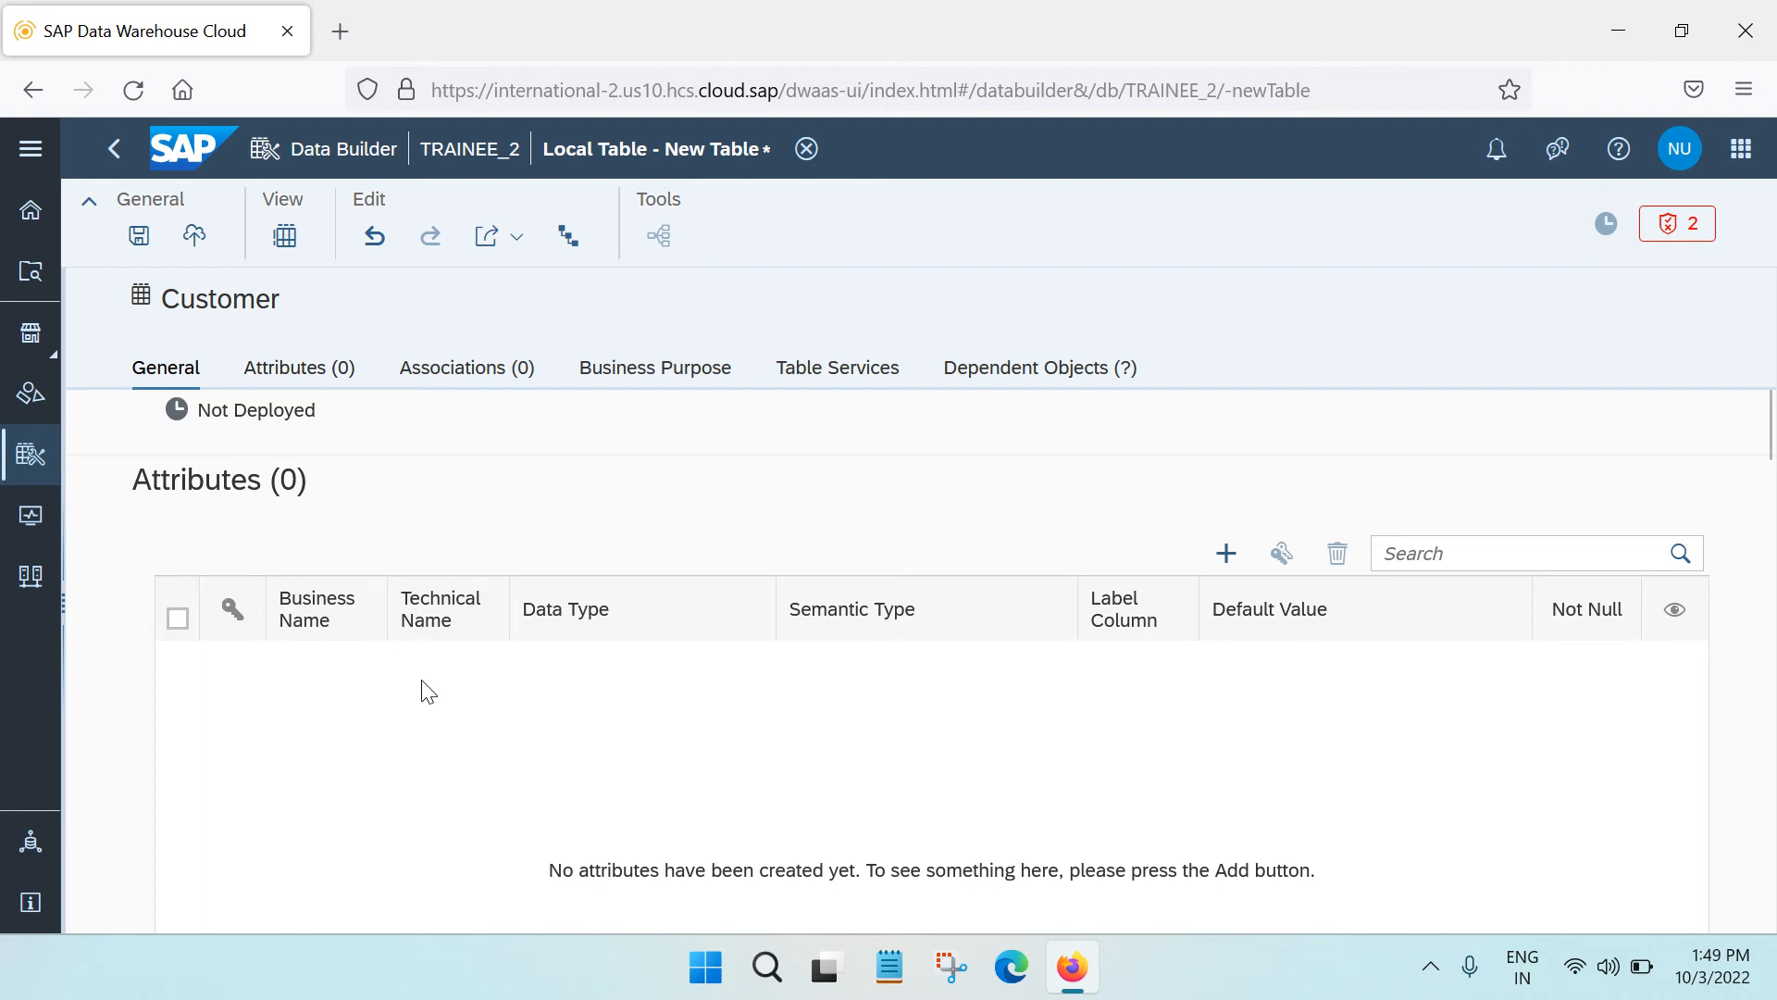
{"action": "scroll", "coordinate": [422, 691], "scroll_direction": "down", "scroll_amount": 3}
{"action": "scroll", "coordinate": [422, 691], "scroll_direction": "up", "scroll_amount": 3}
{"action": "left_click", "coordinate": [1228, 555]}
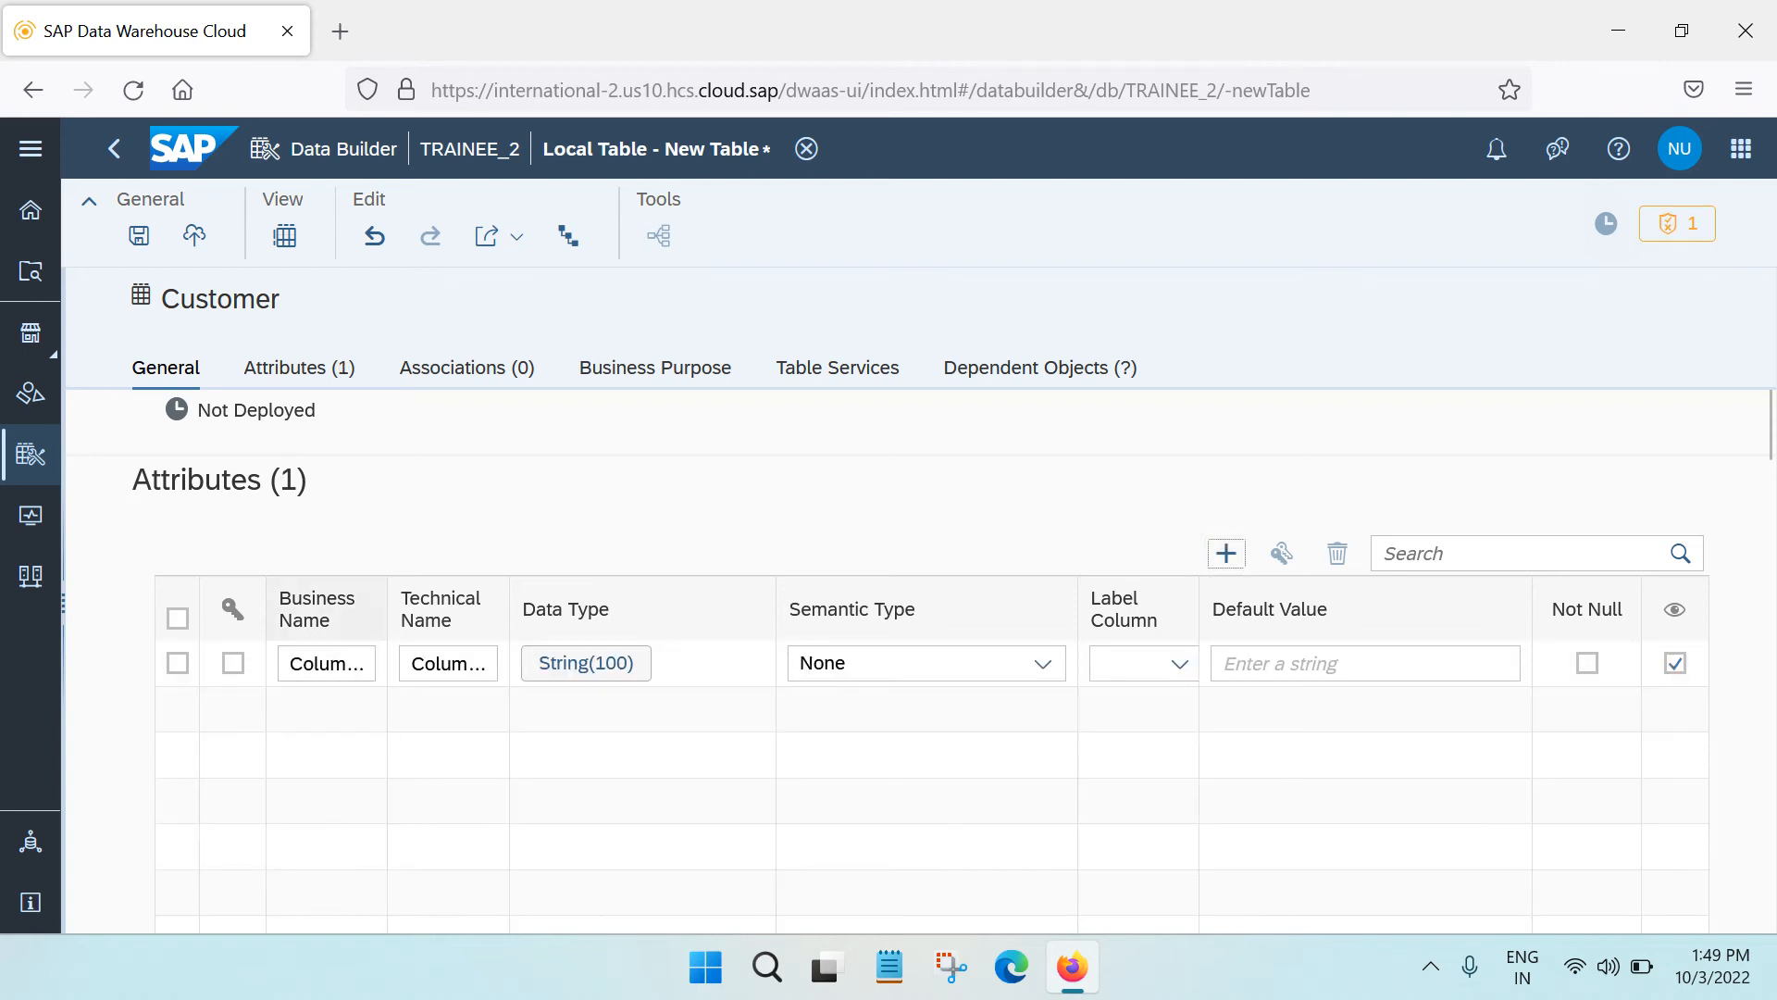
{"action": "left_click_drag", "start_coordinate": [387, 611], "coordinate": [477, 611]}
{"action": "left_click", "coordinate": [330, 686]}
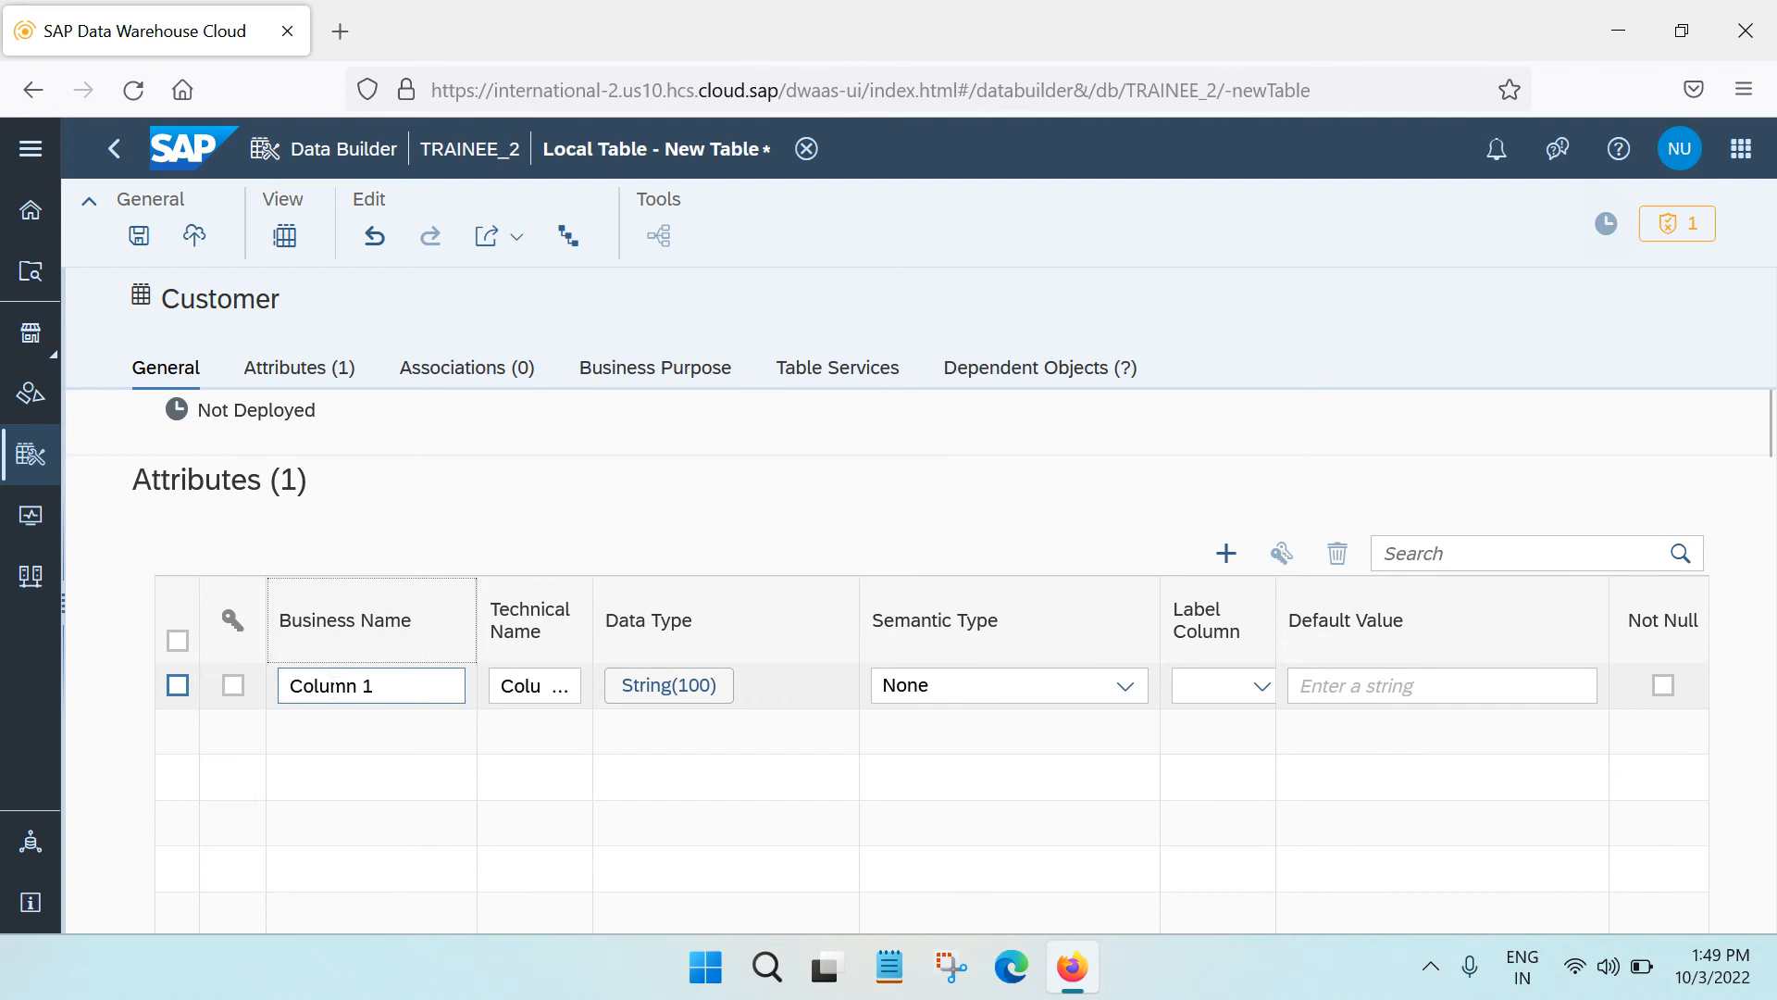
{"action": "triple_click", "coordinate": [330, 686]}
{"action": "type", "text": "Cu"}
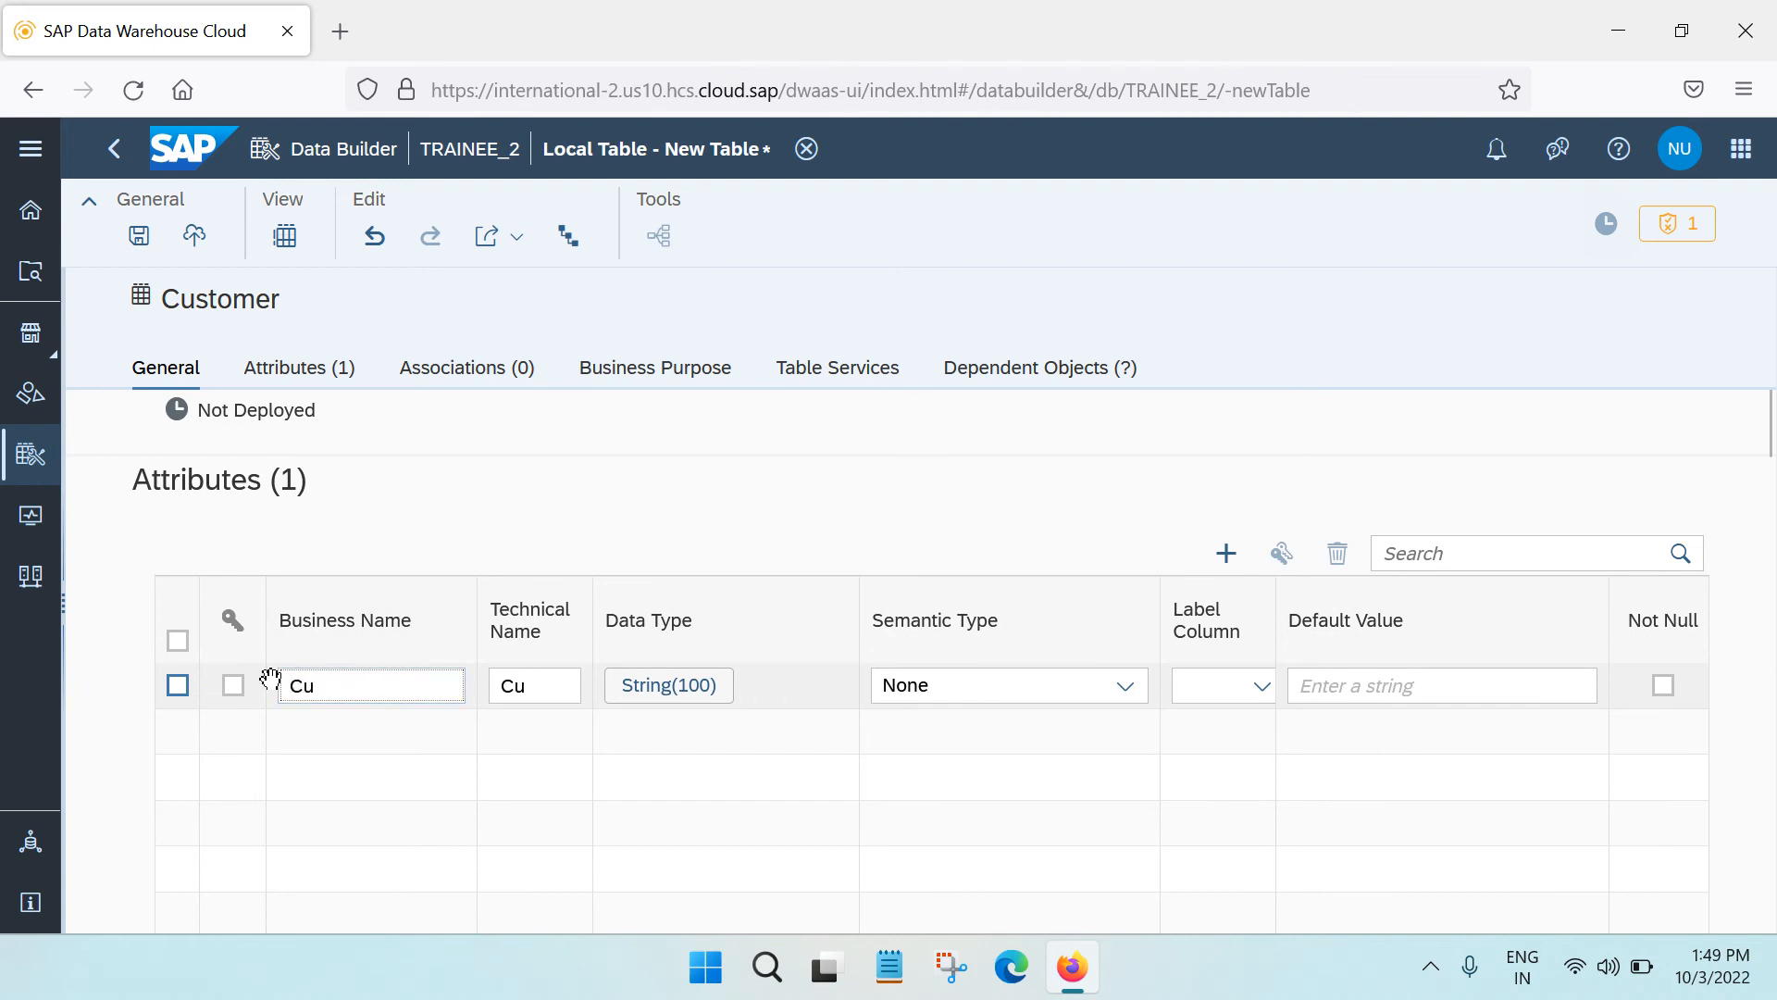
{"action": "type", "text": "stomer"}
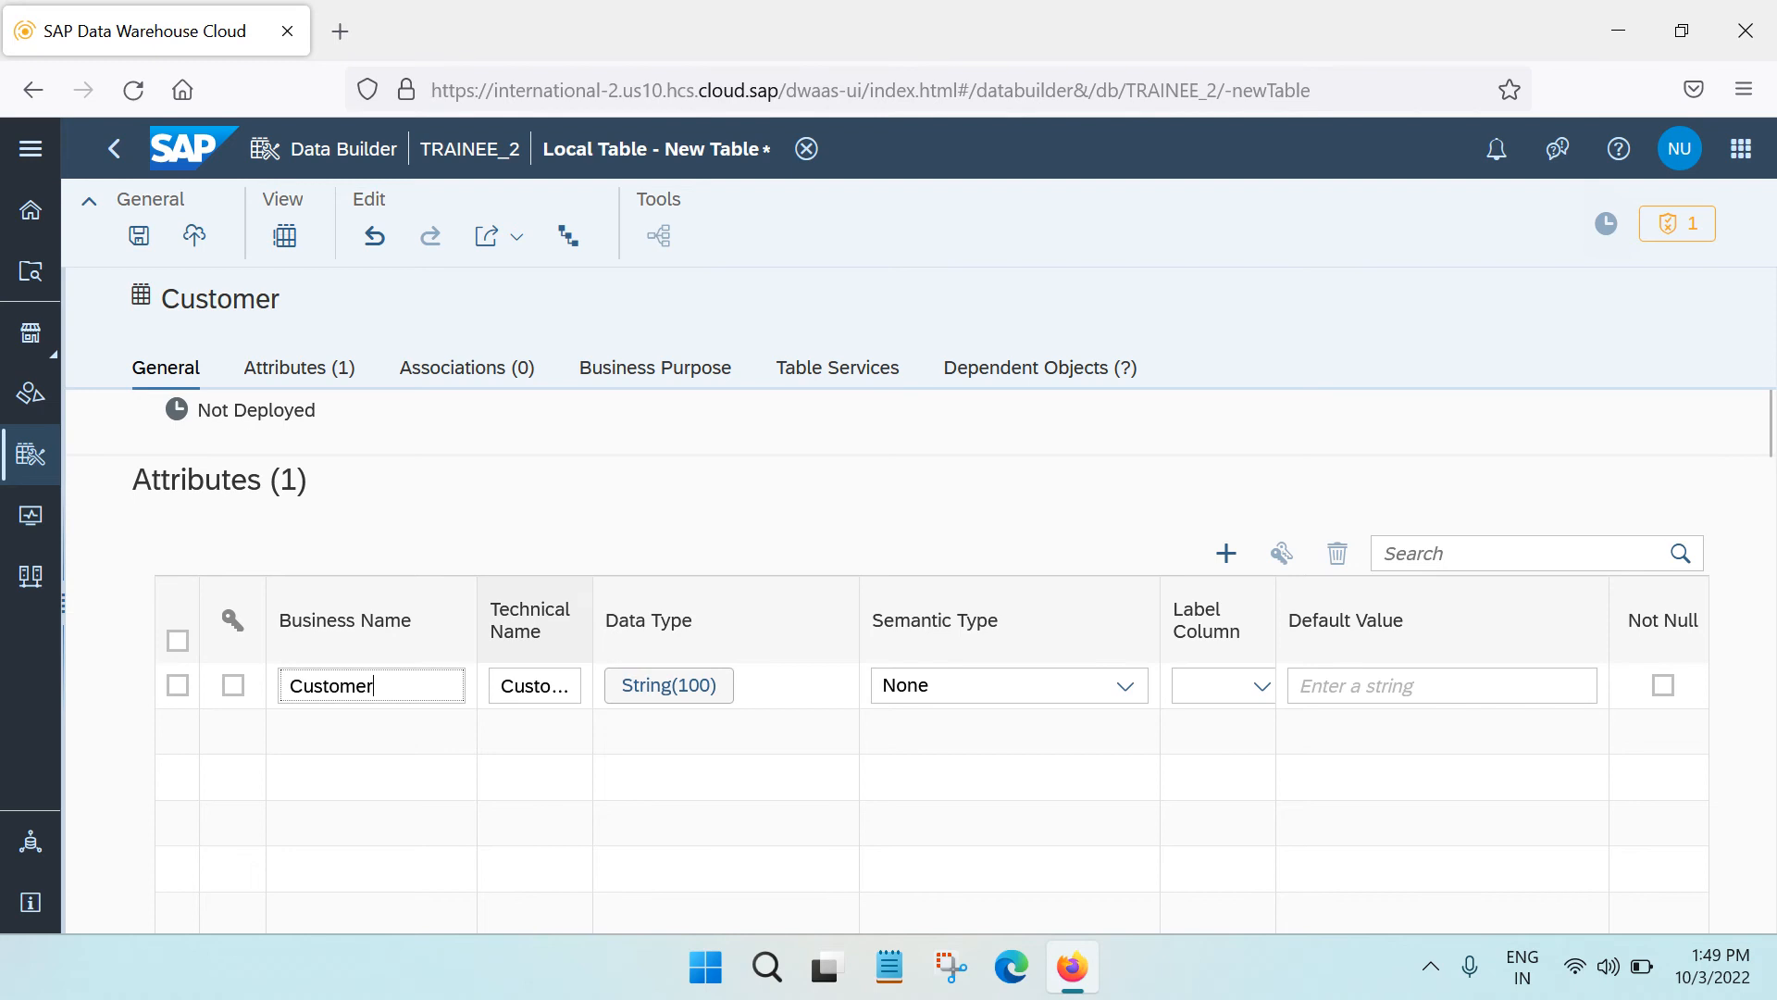
Widen the attribute table's Technical Name column and rename the Customer attribute to CustomerID.
{"action": "left_click_drag", "start_coordinate": [593, 602], "coordinate": [731, 611]}
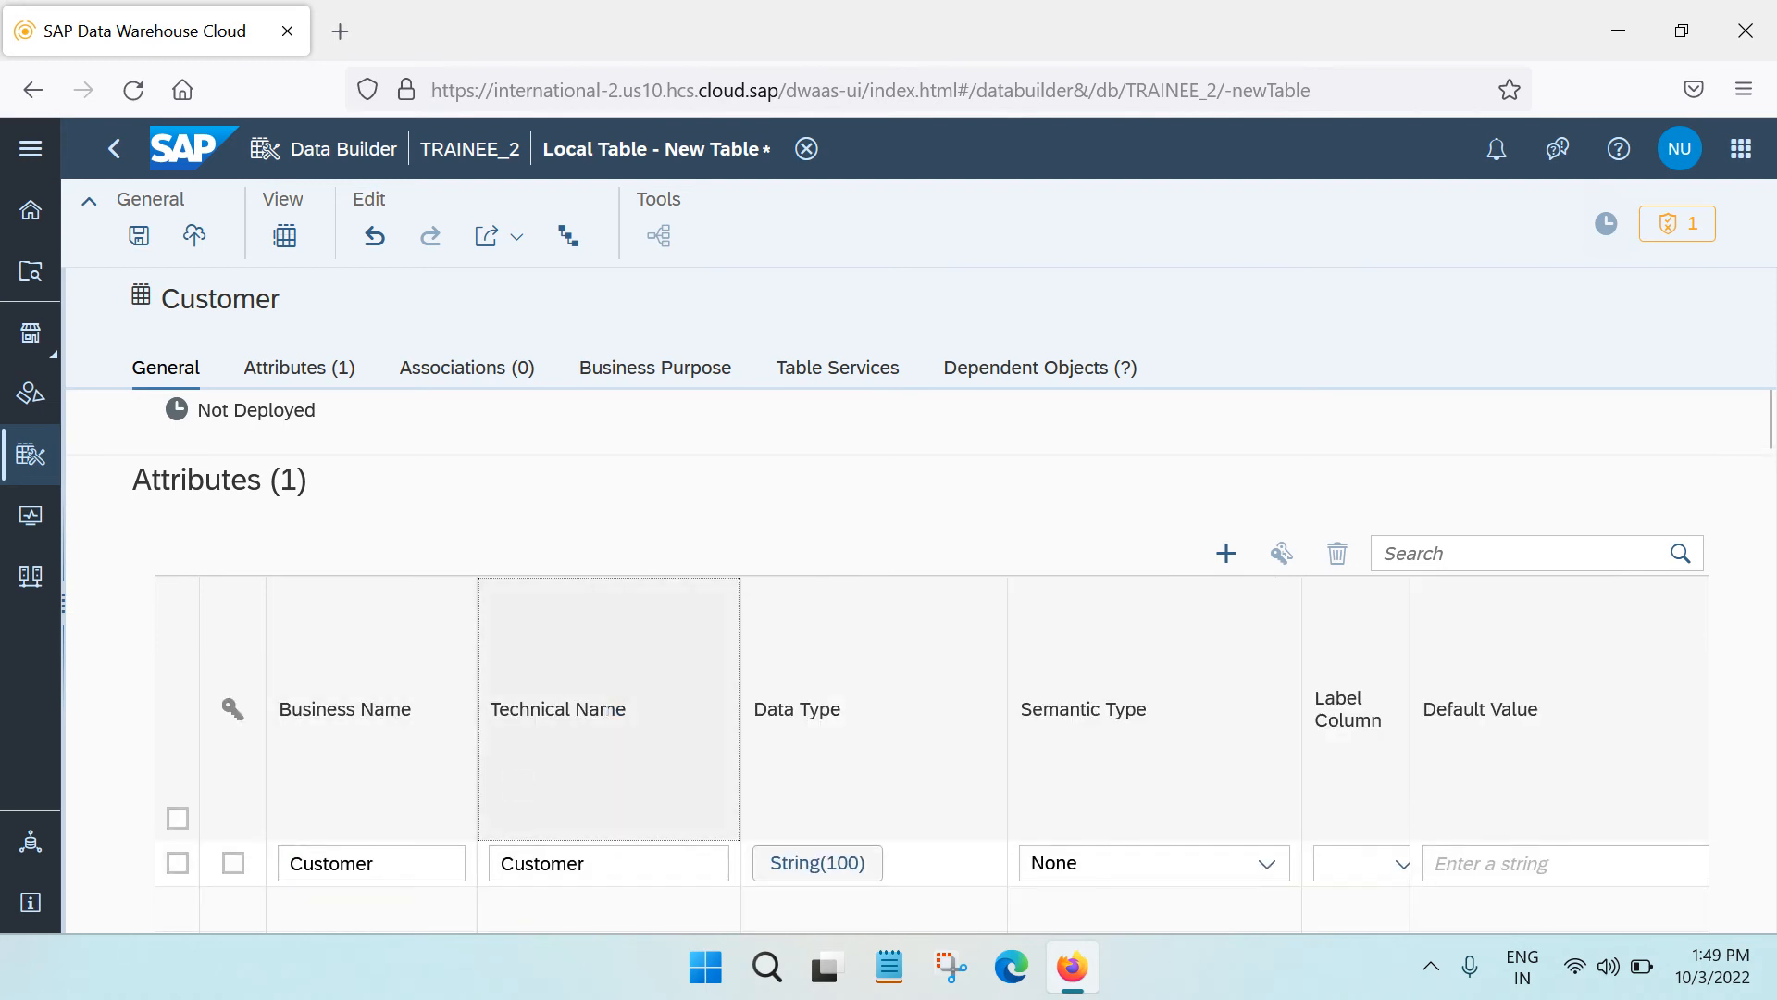
{"action": "left_click_drag", "start_coordinate": [739, 648], "coordinate": [672, 690]}
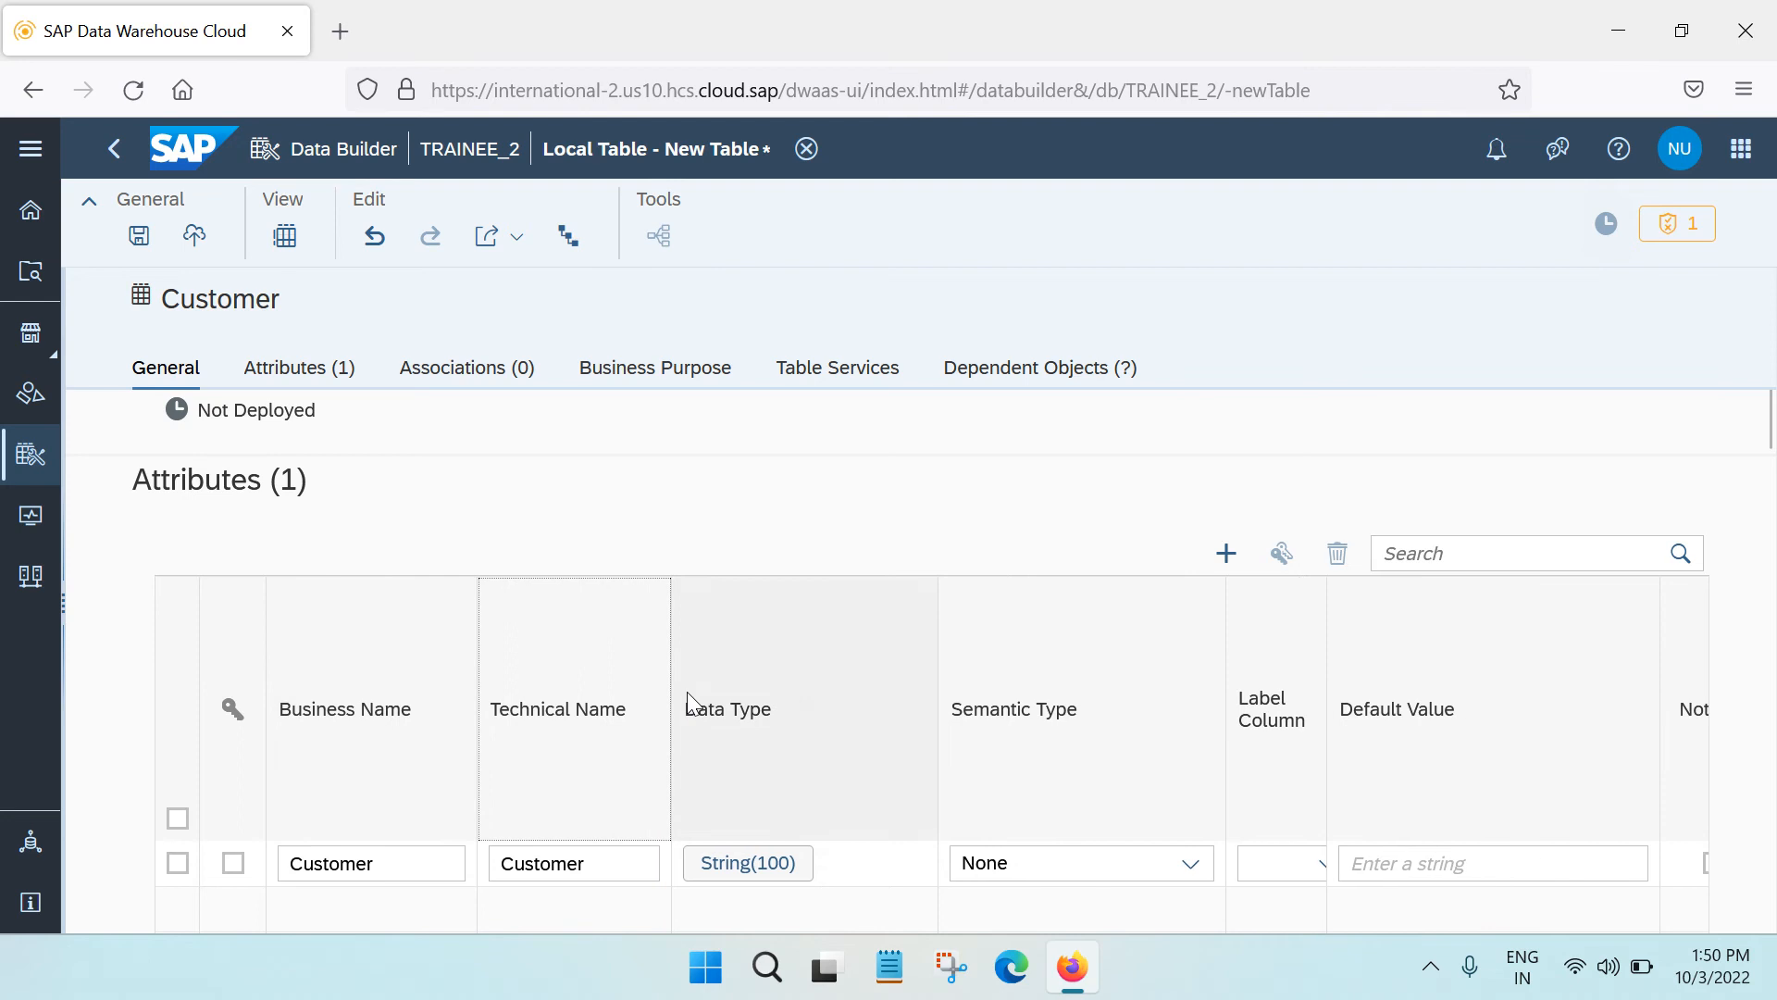
{"action": "scroll", "coordinate": [692, 708], "scroll_direction": "down", "scroll_amount": 3}
{"action": "left_click", "coordinate": [587, 713]}
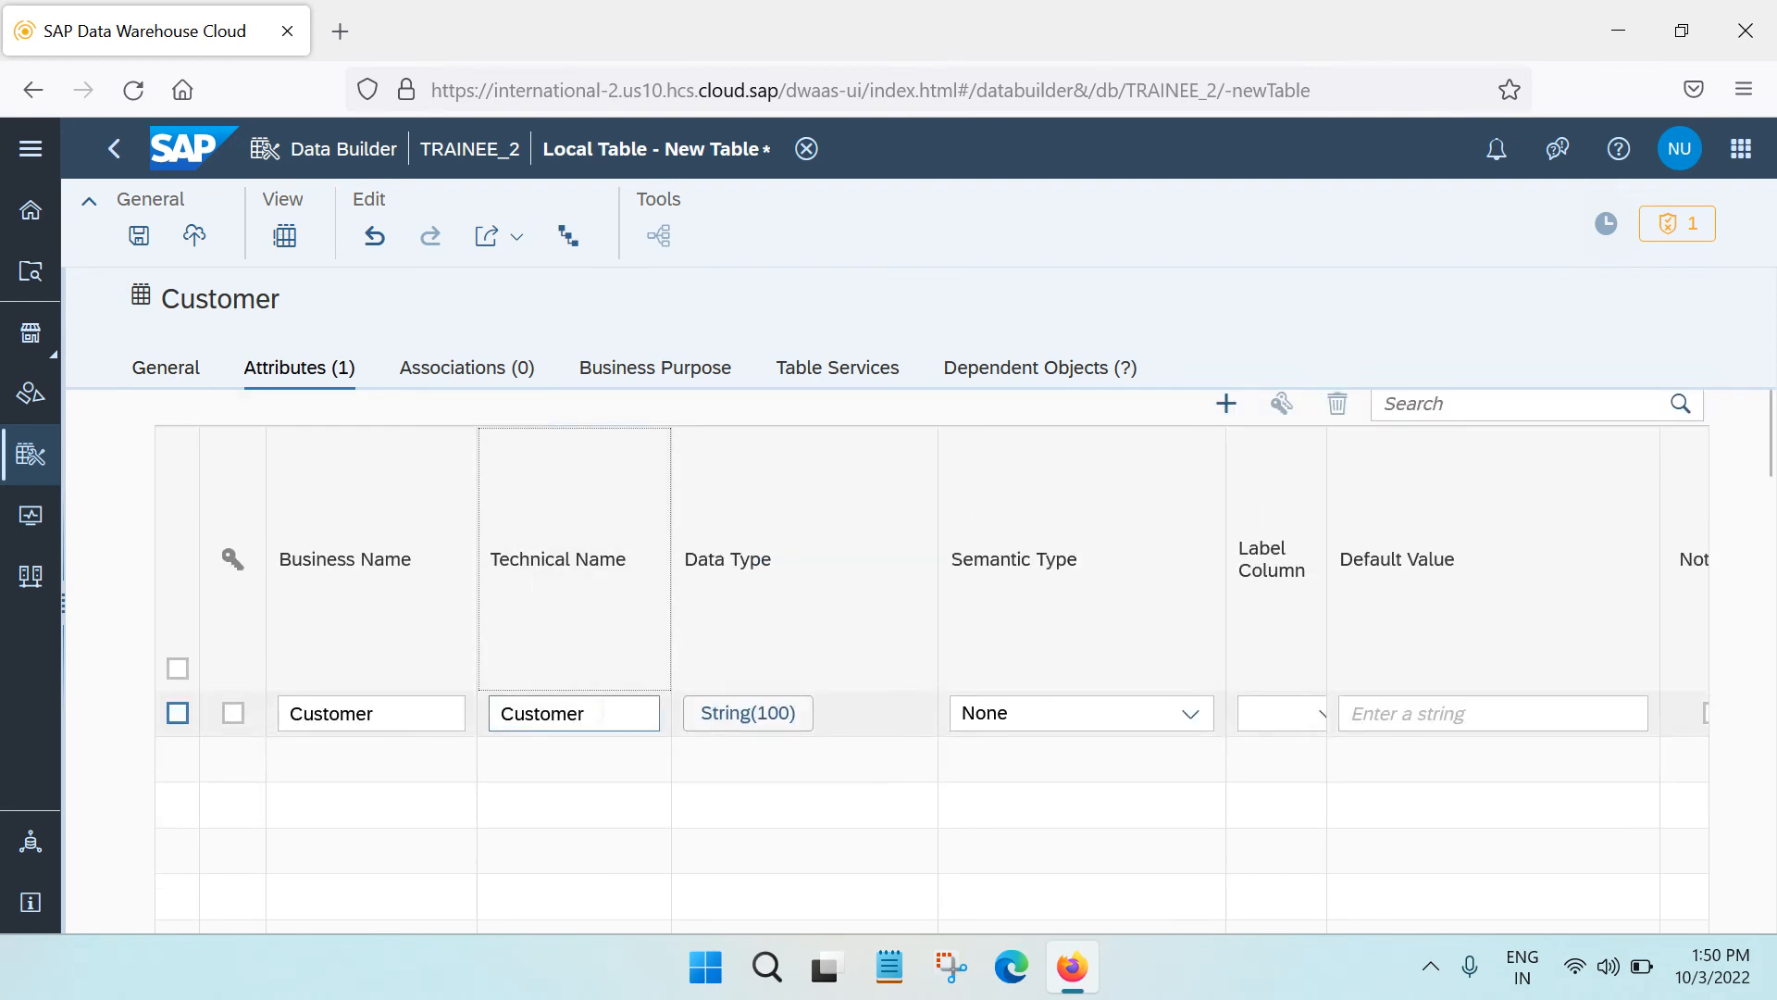
{"action": "left_click", "coordinate": [392, 714]}
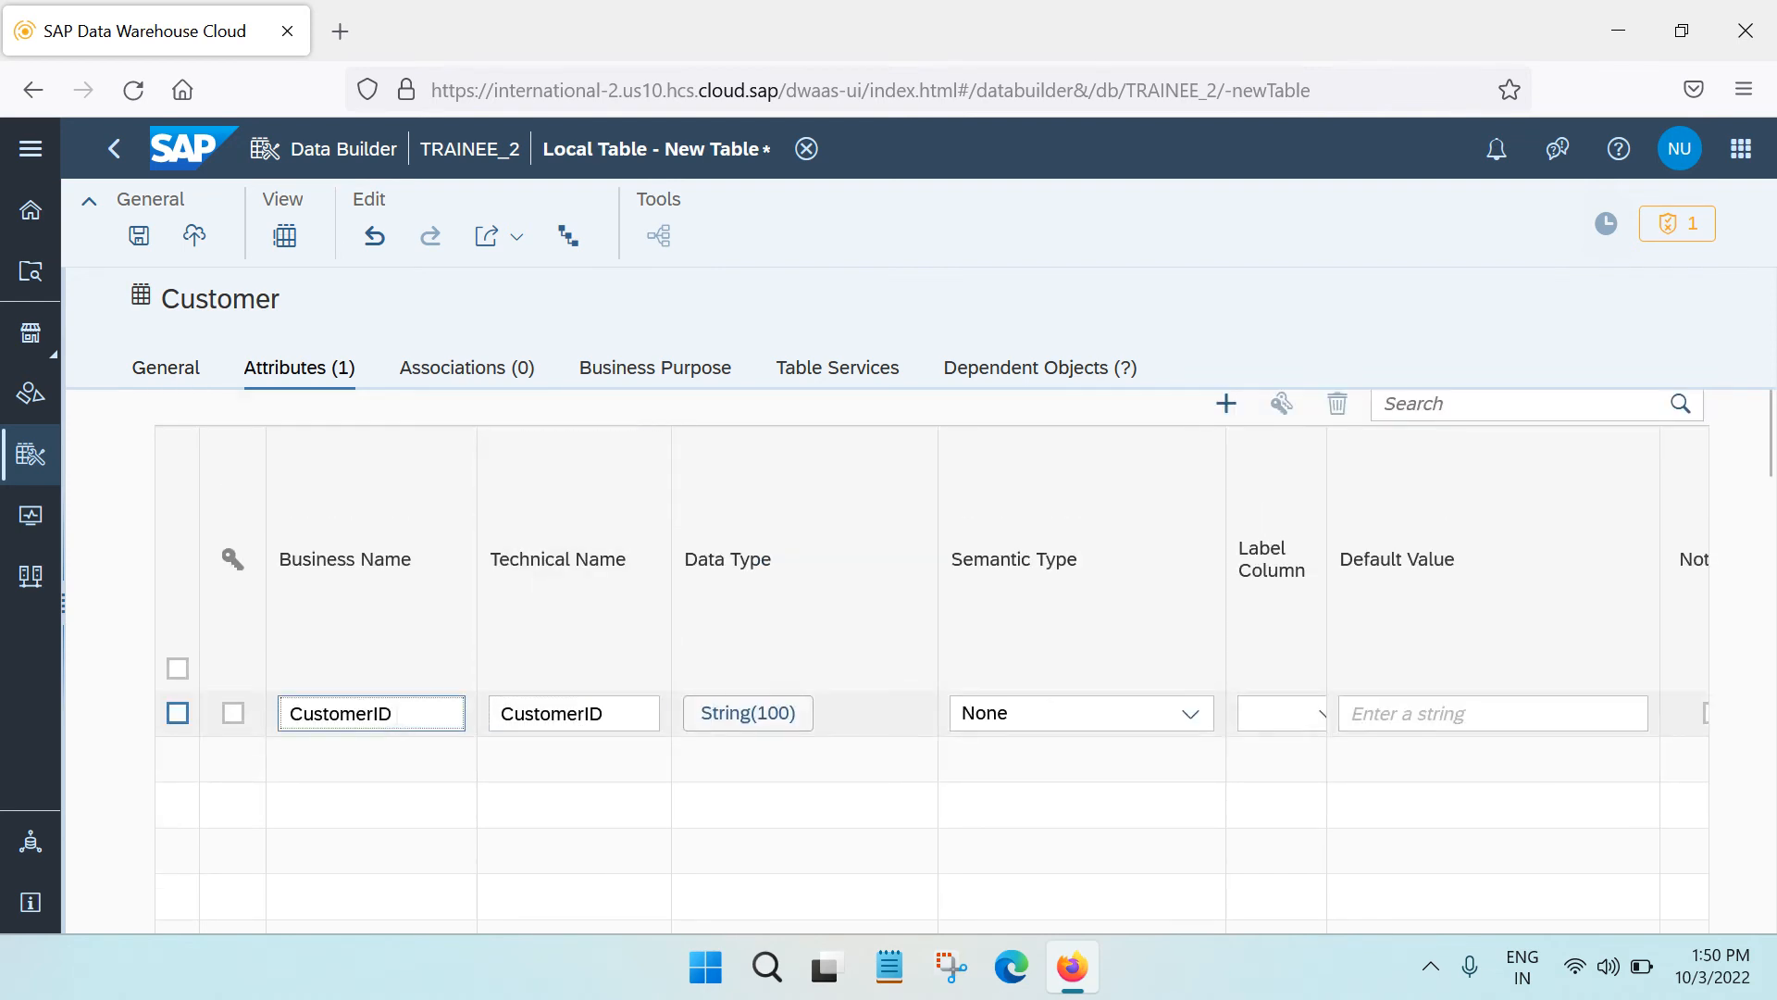
Look through the data types available for the CustomerID attribute and keep String as its type.
{"action": "left_click", "coordinate": [758, 718]}
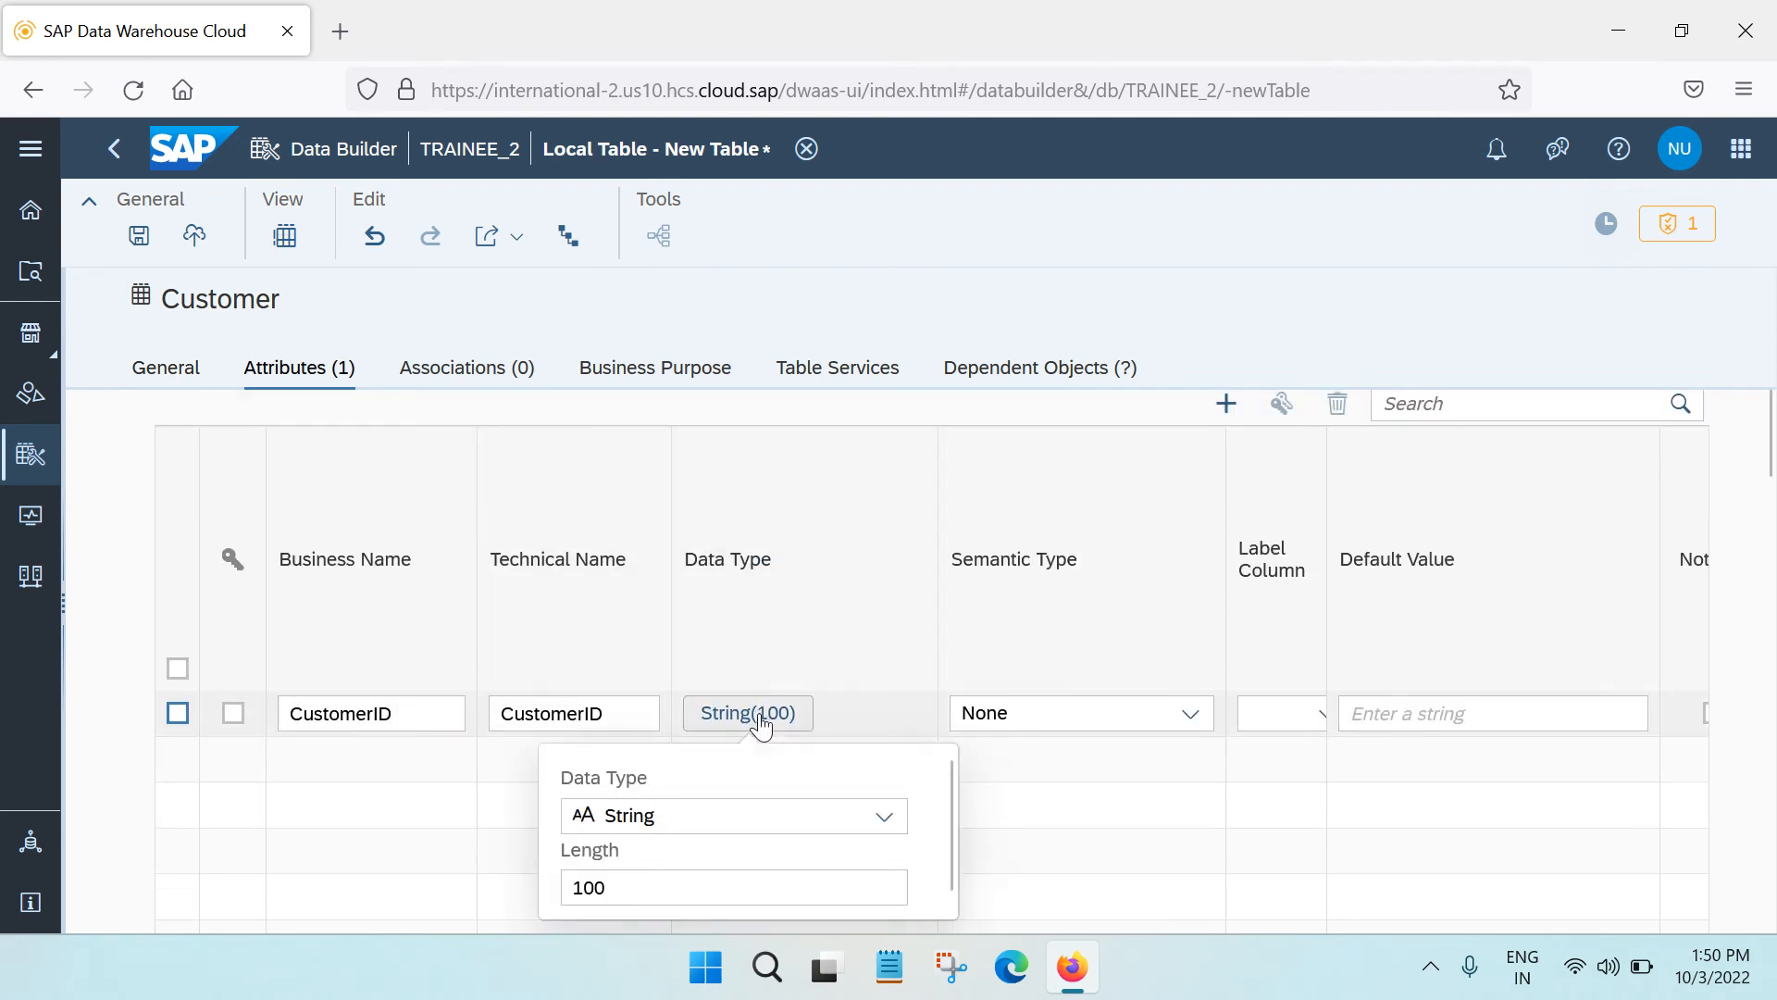
{"action": "left_click", "coordinate": [884, 816]}
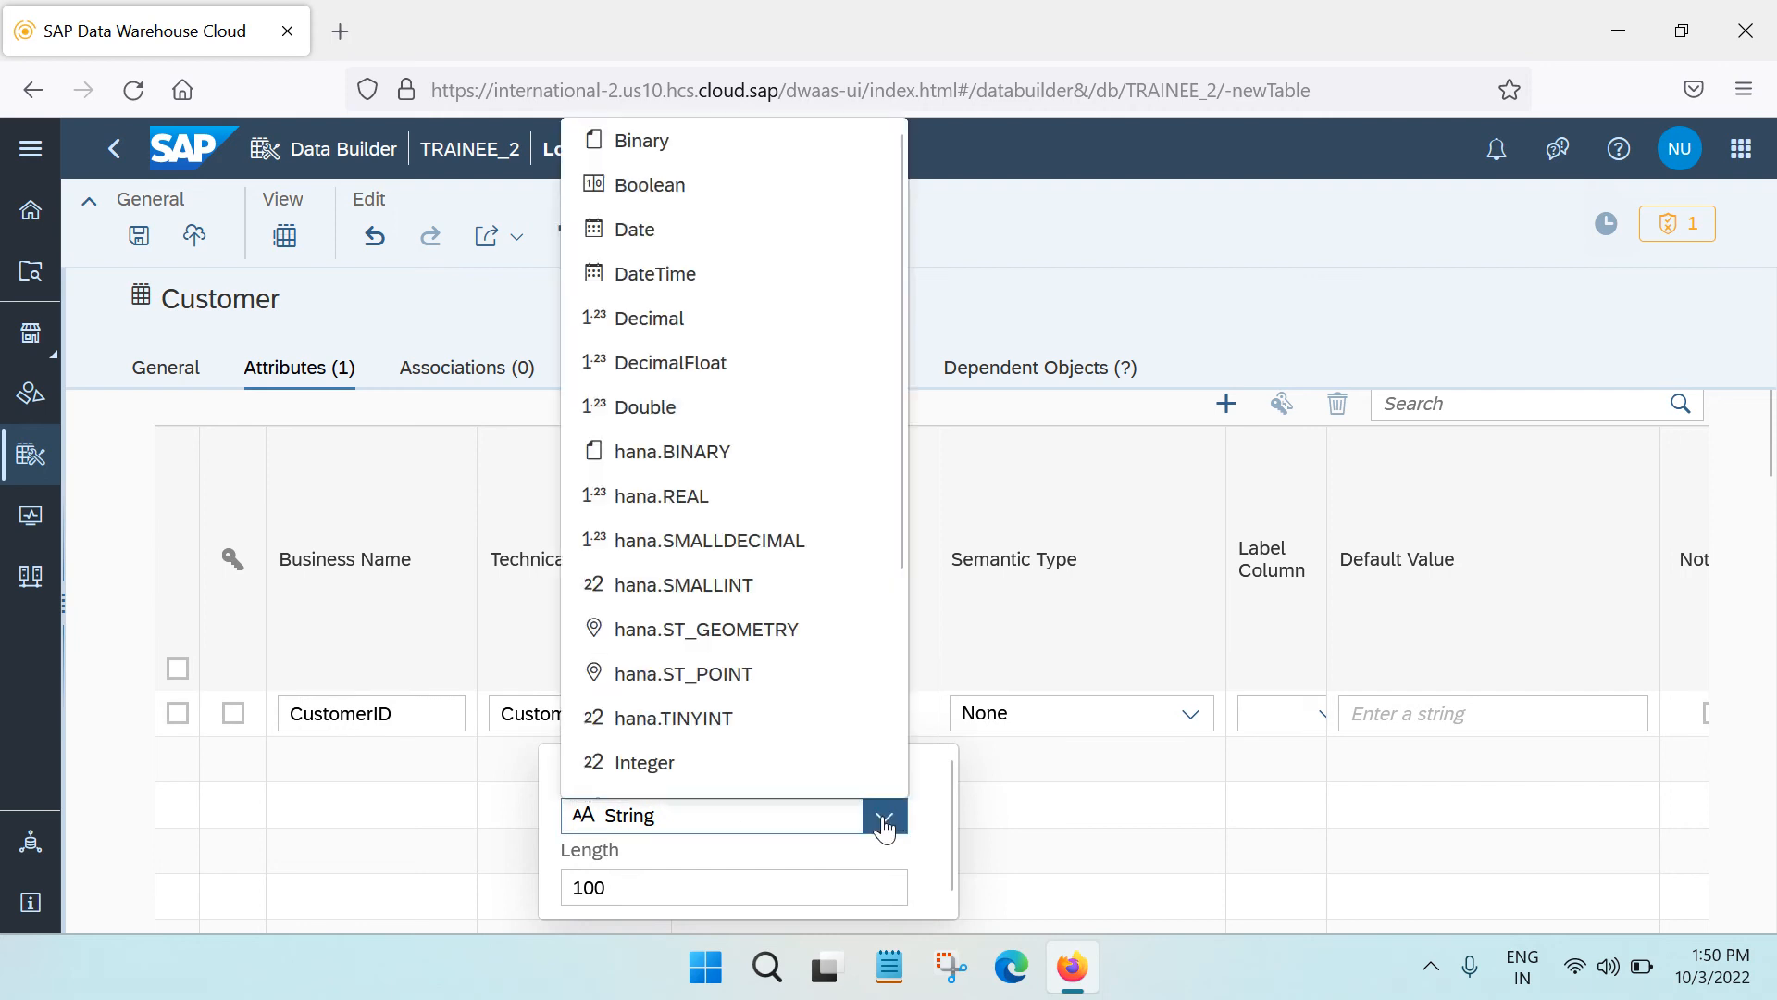
{"action": "scroll", "coordinate": [833, 436], "scroll_direction": "up", "scroll_amount": 2}
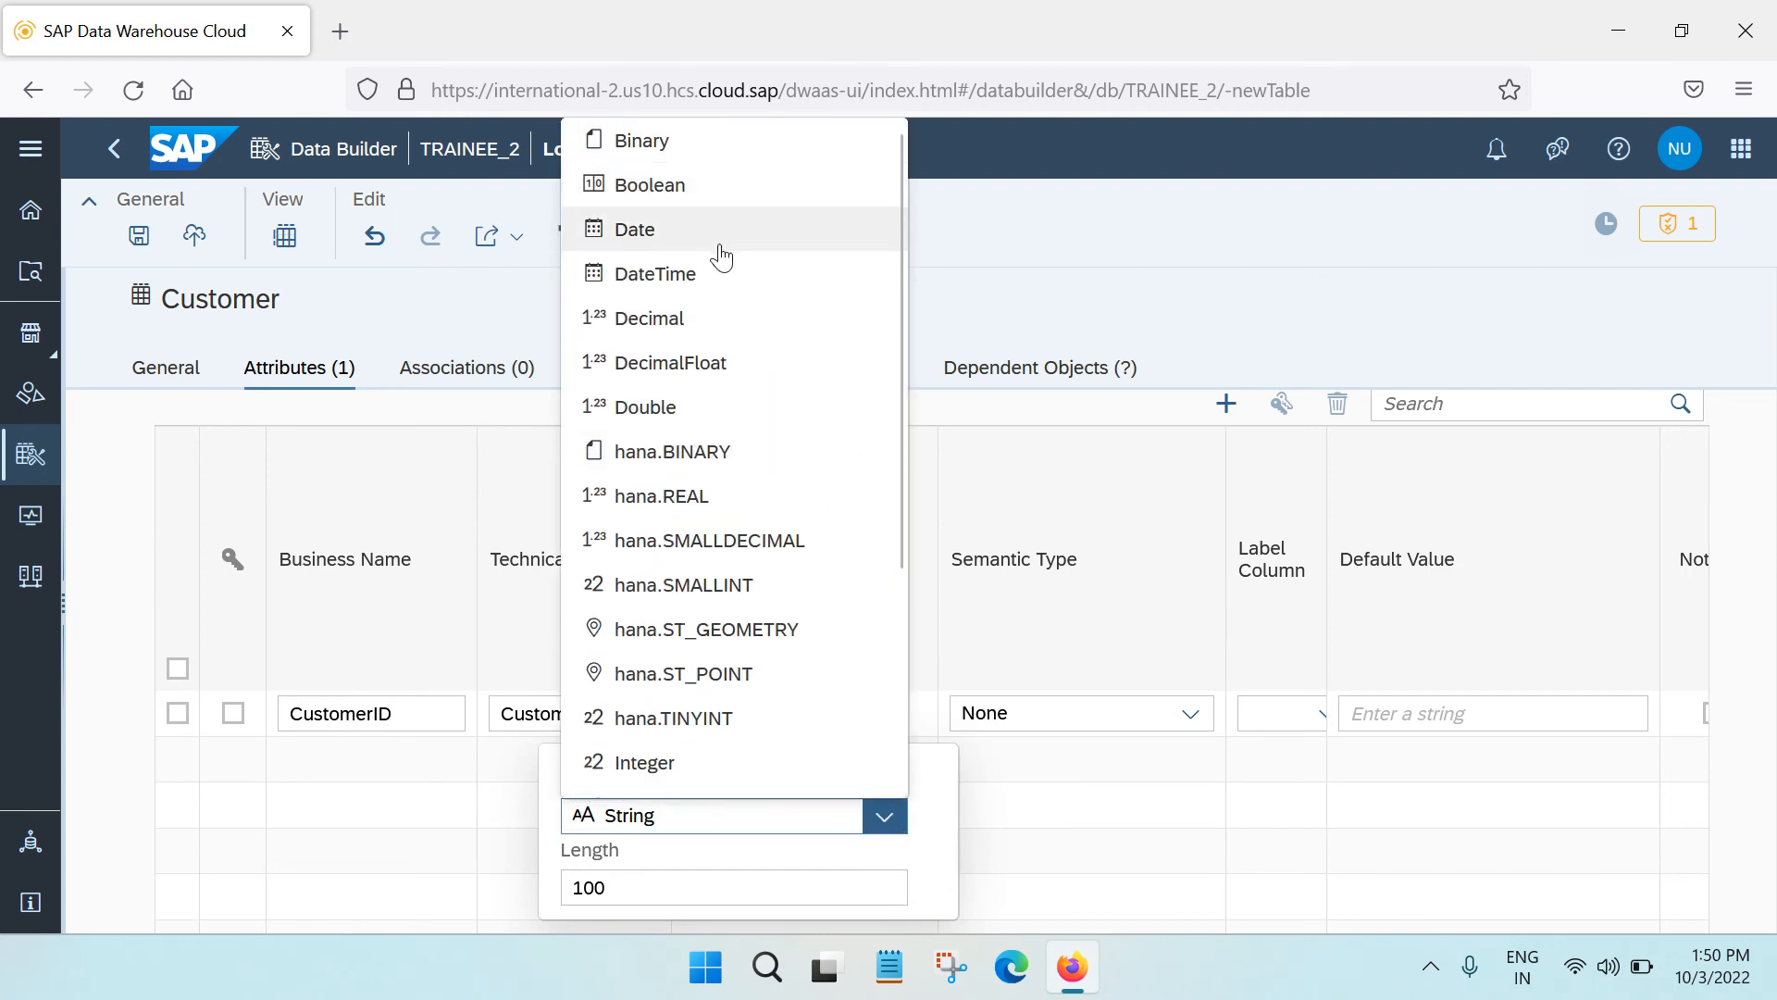
{"action": "scroll", "coordinate": [756, 329], "scroll_direction": "down", "scroll_amount": 3}
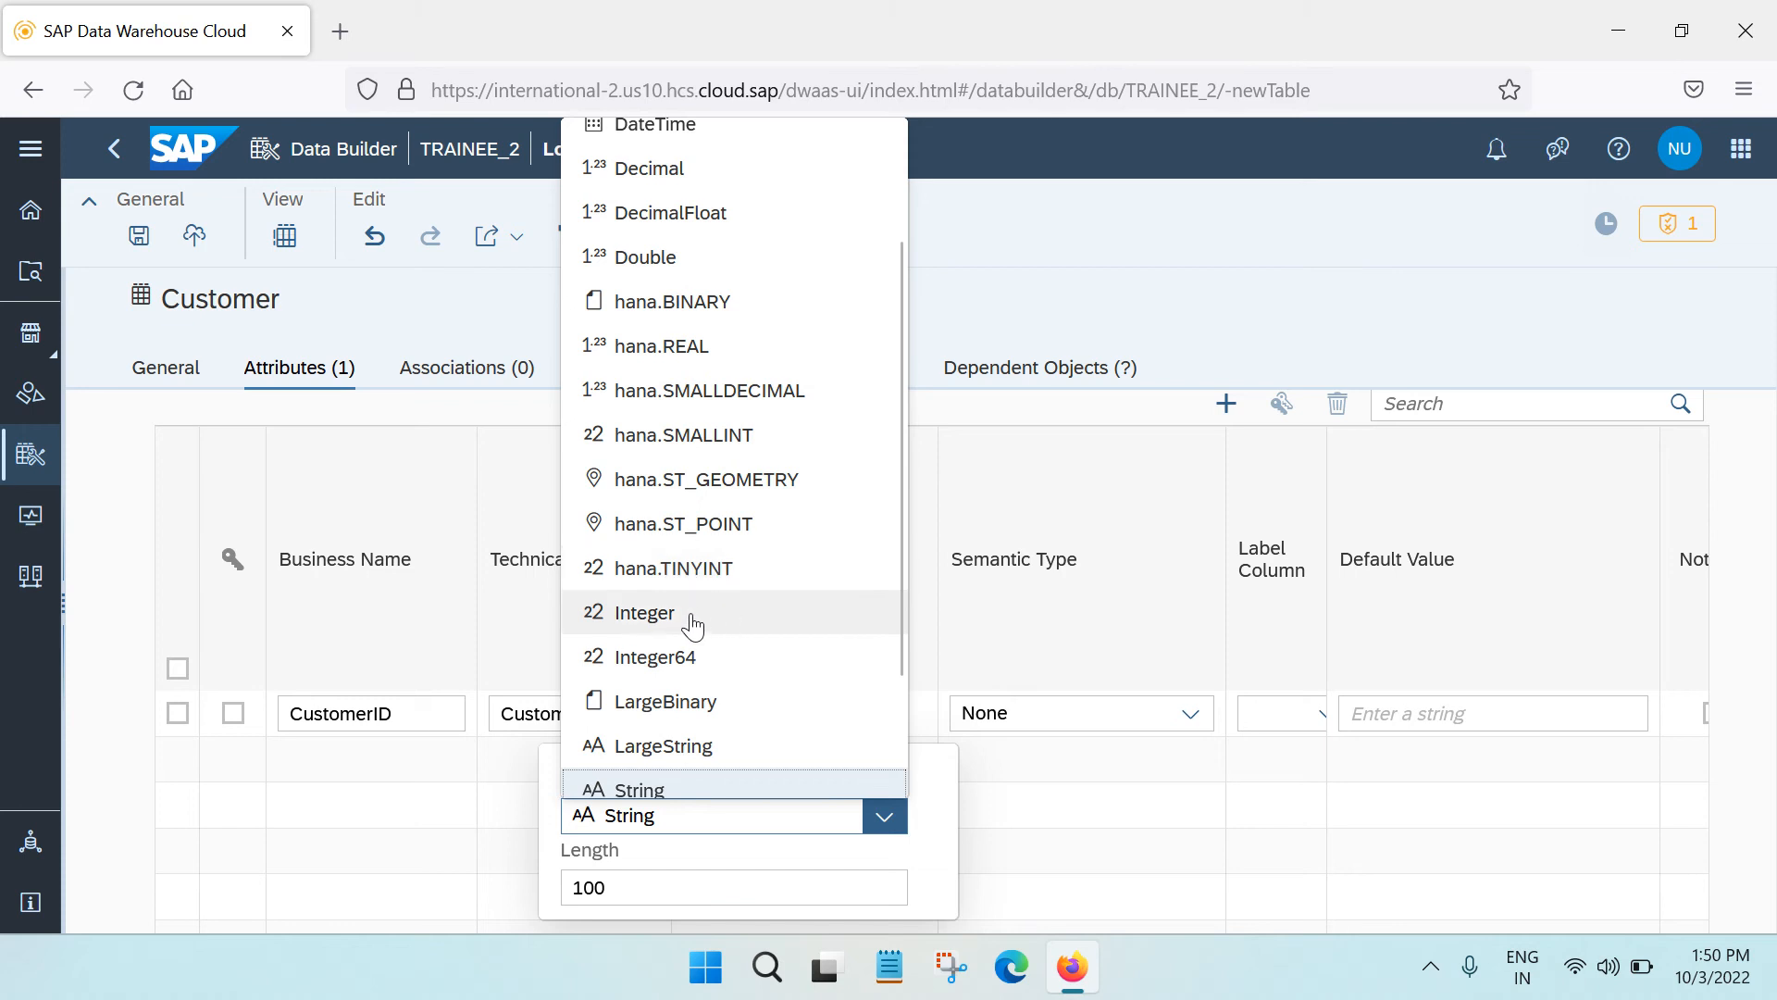
{"action": "scroll", "coordinate": [692, 626], "scroll_direction": "down", "scroll_amount": 3}
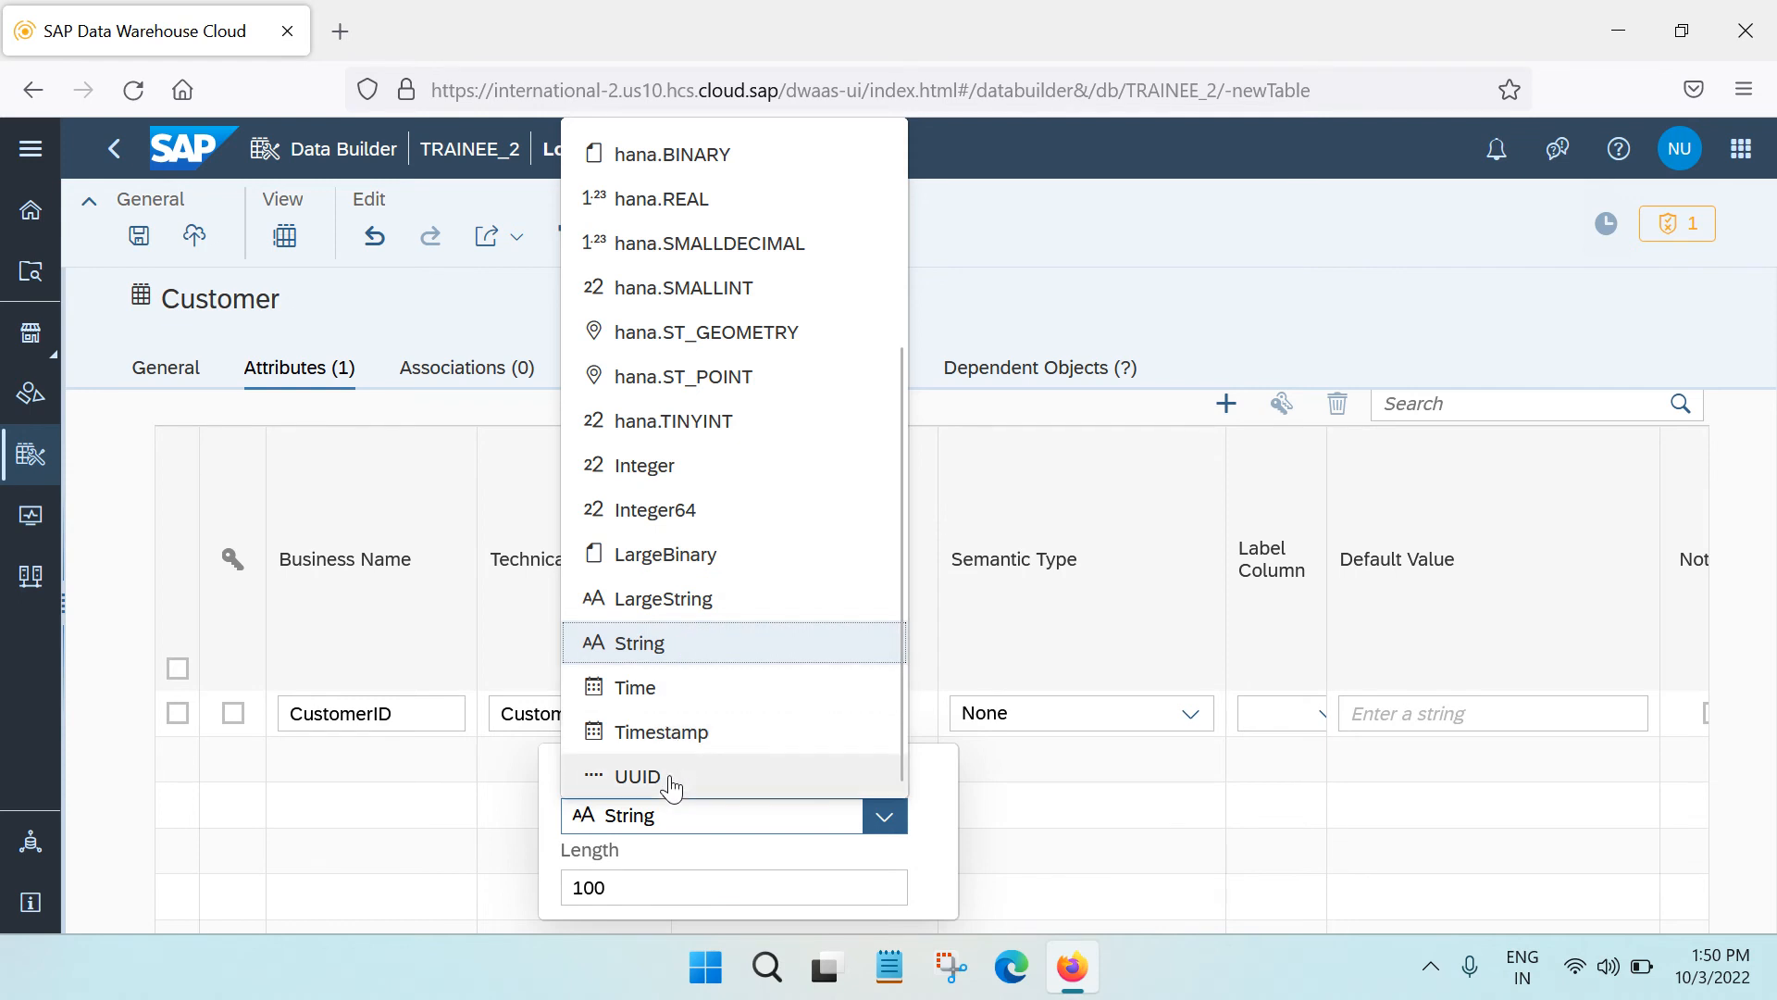
{"action": "left_click", "coordinate": [682, 645]}
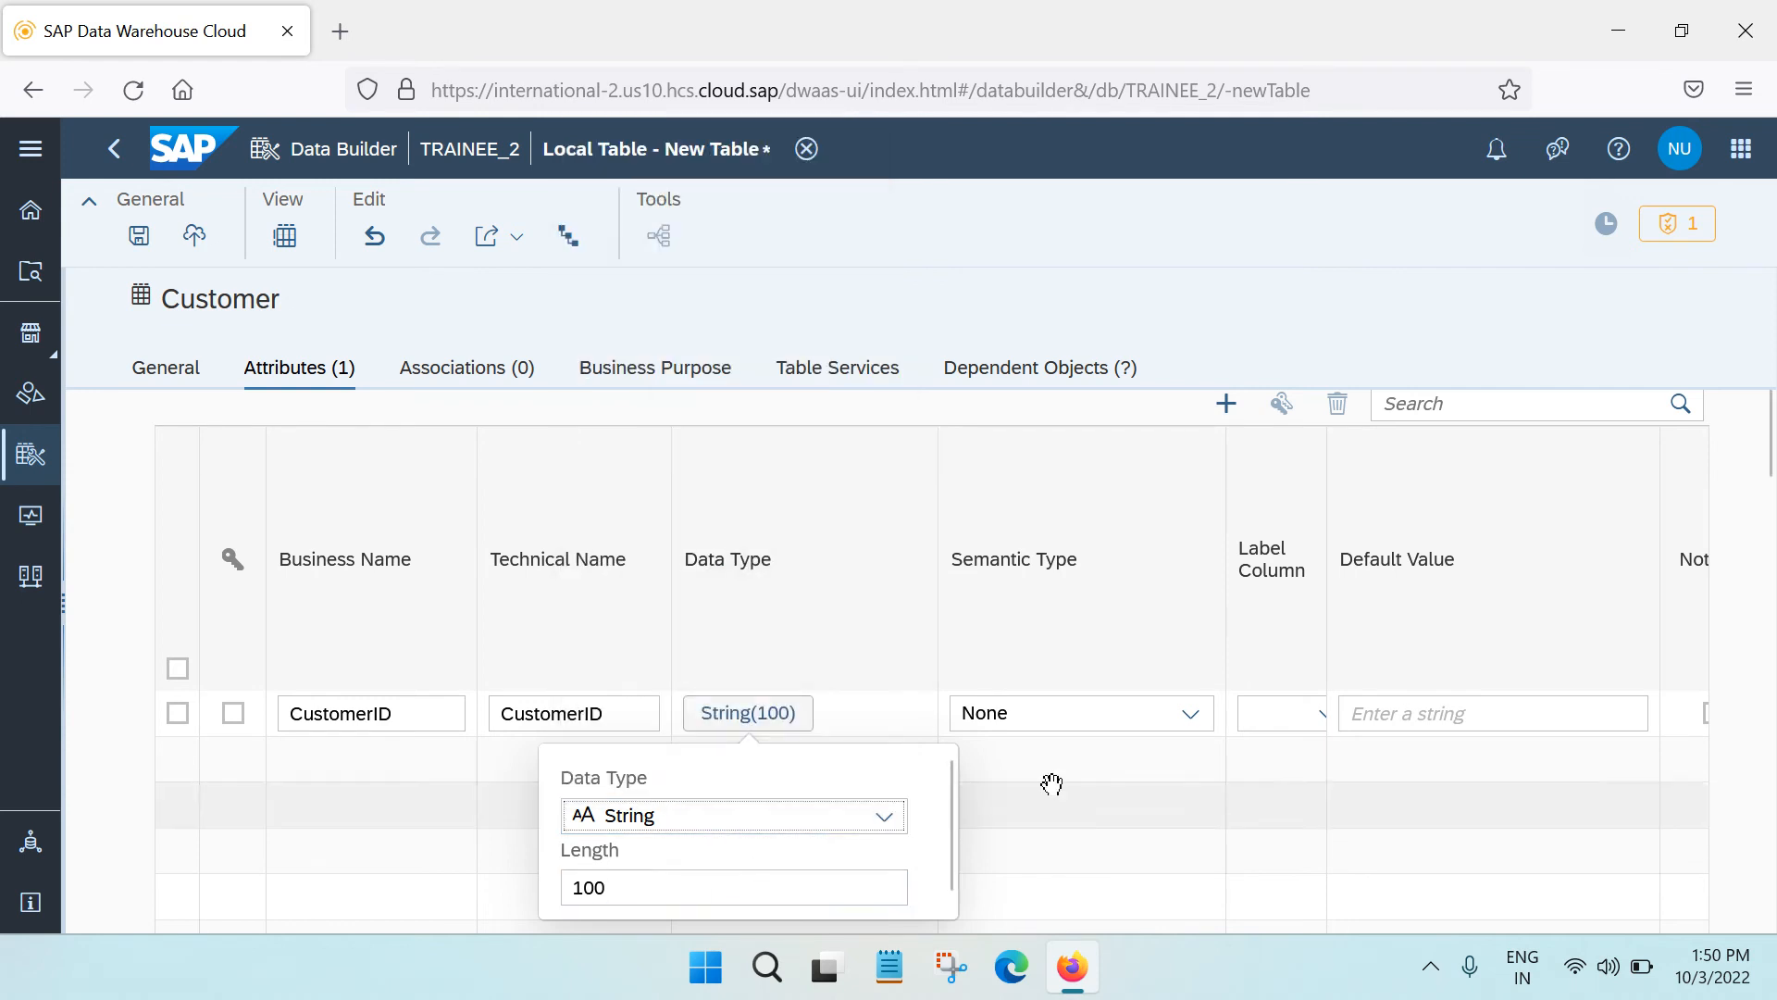
{"action": "left_click", "coordinate": [1077, 755]}
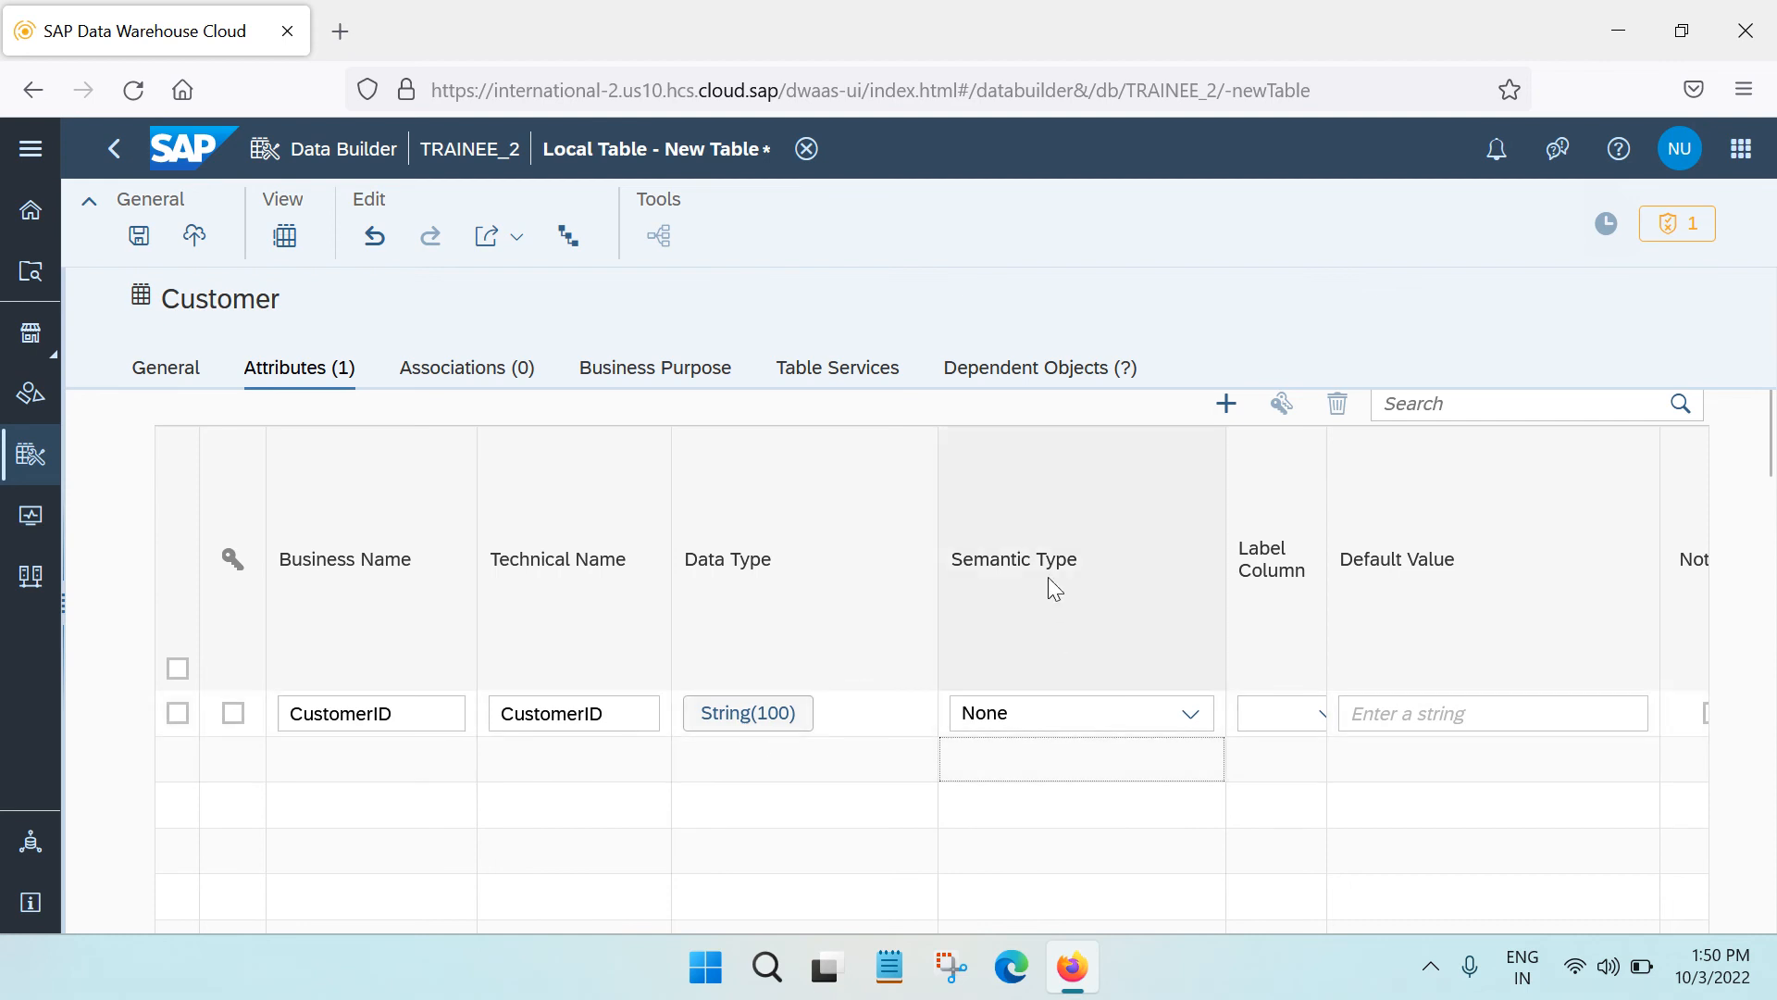
Examine the semantic types available for the CustomerID attribute and close the list without choosing another one.
{"action": "left_click", "coordinate": [1190, 714]}
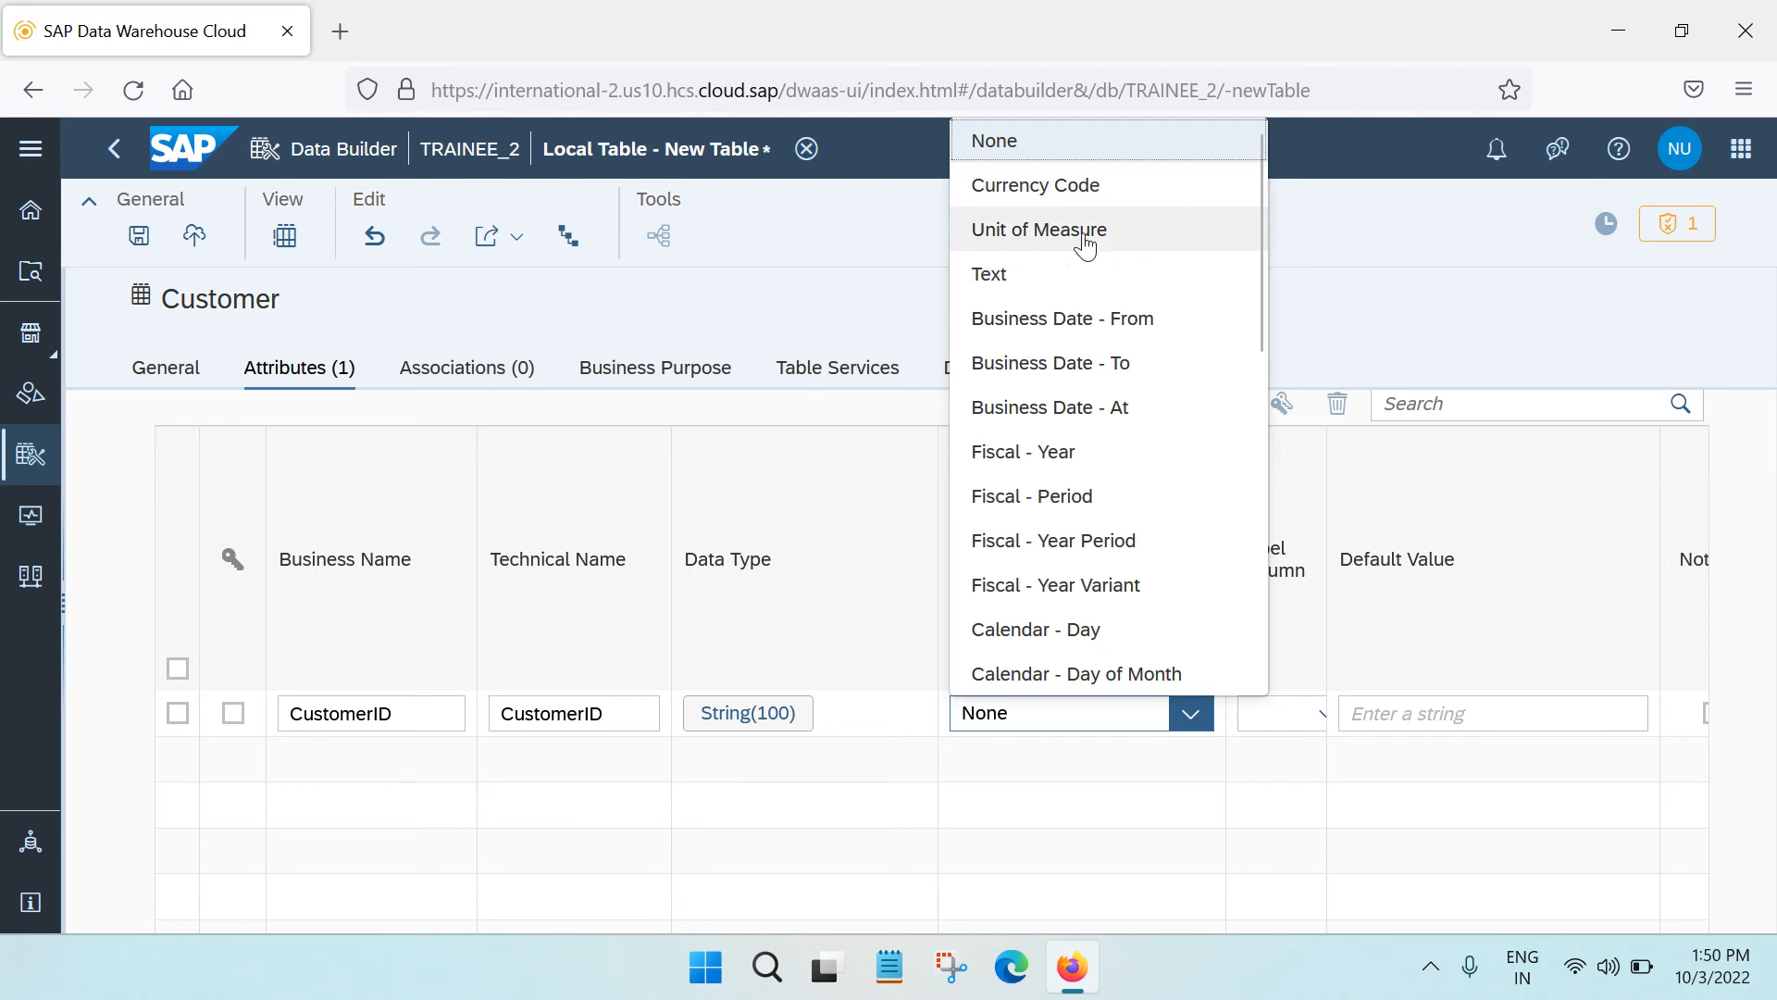
{"action": "scroll", "coordinate": [1109, 393], "scroll_direction": "down", "scroll_amount": 3}
{"action": "scroll", "coordinate": [1097, 370], "scroll_direction": "down", "scroll_amount": 2}
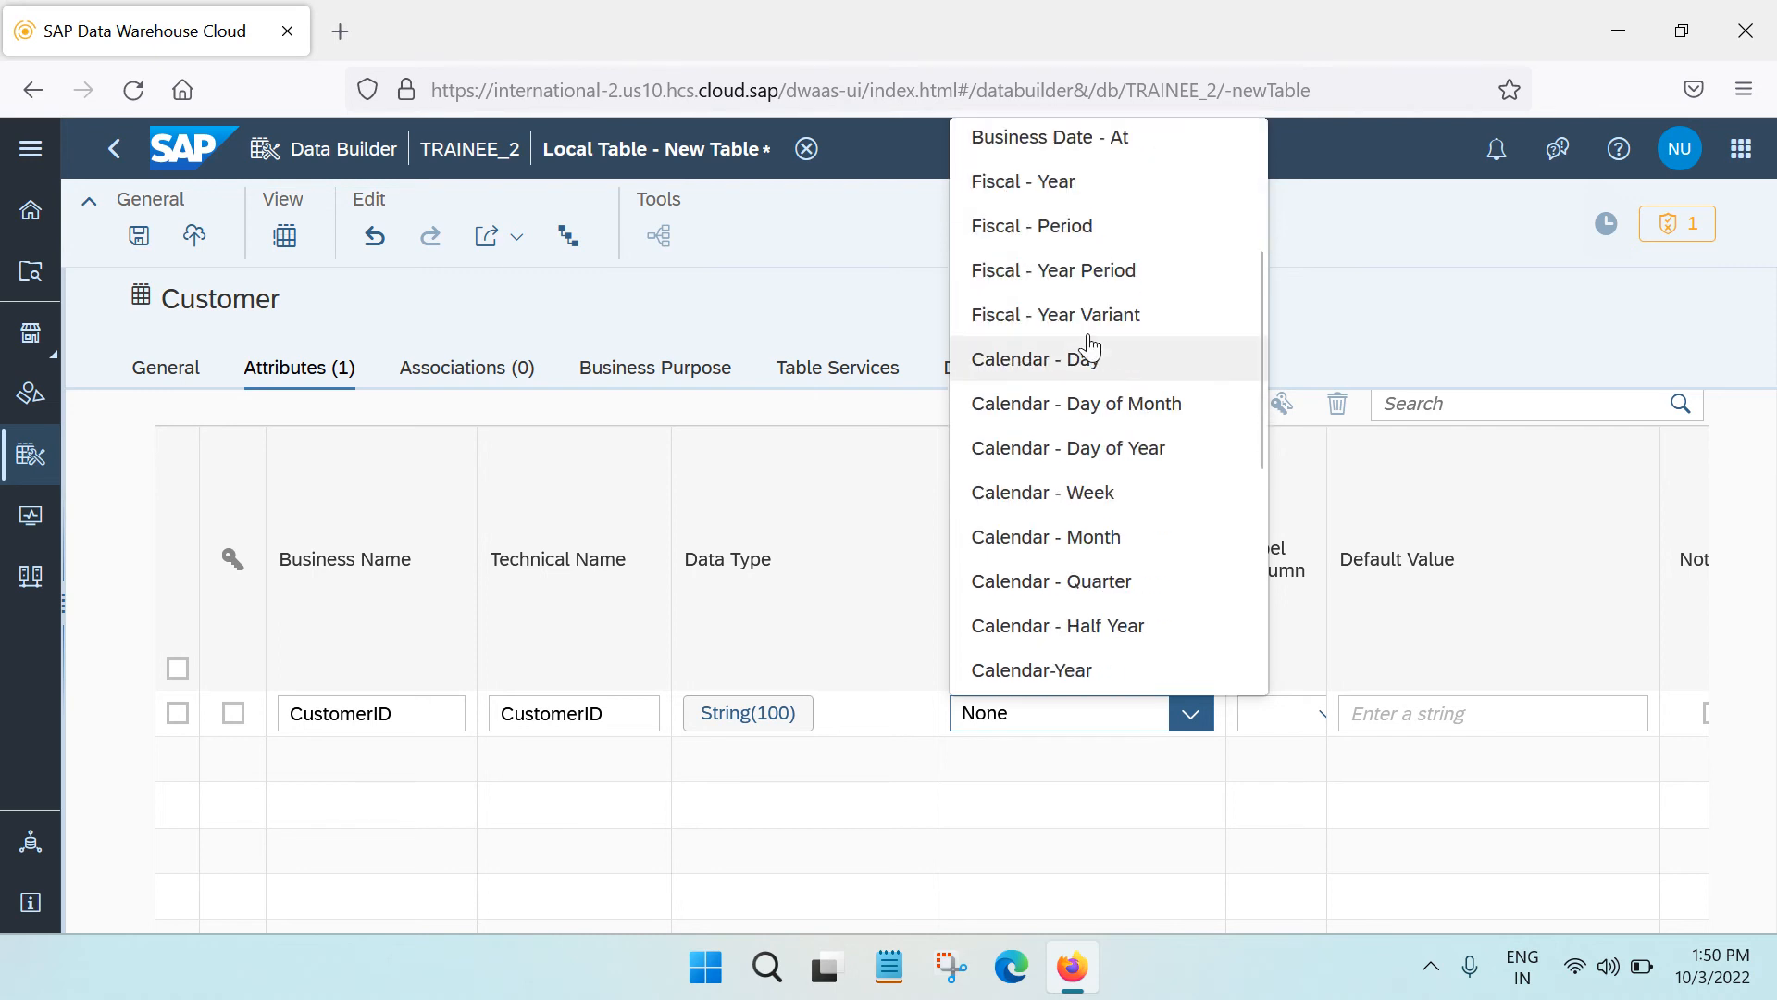
{"action": "scroll", "coordinate": [1036, 343], "scroll_direction": "up", "scroll_amount": 5}
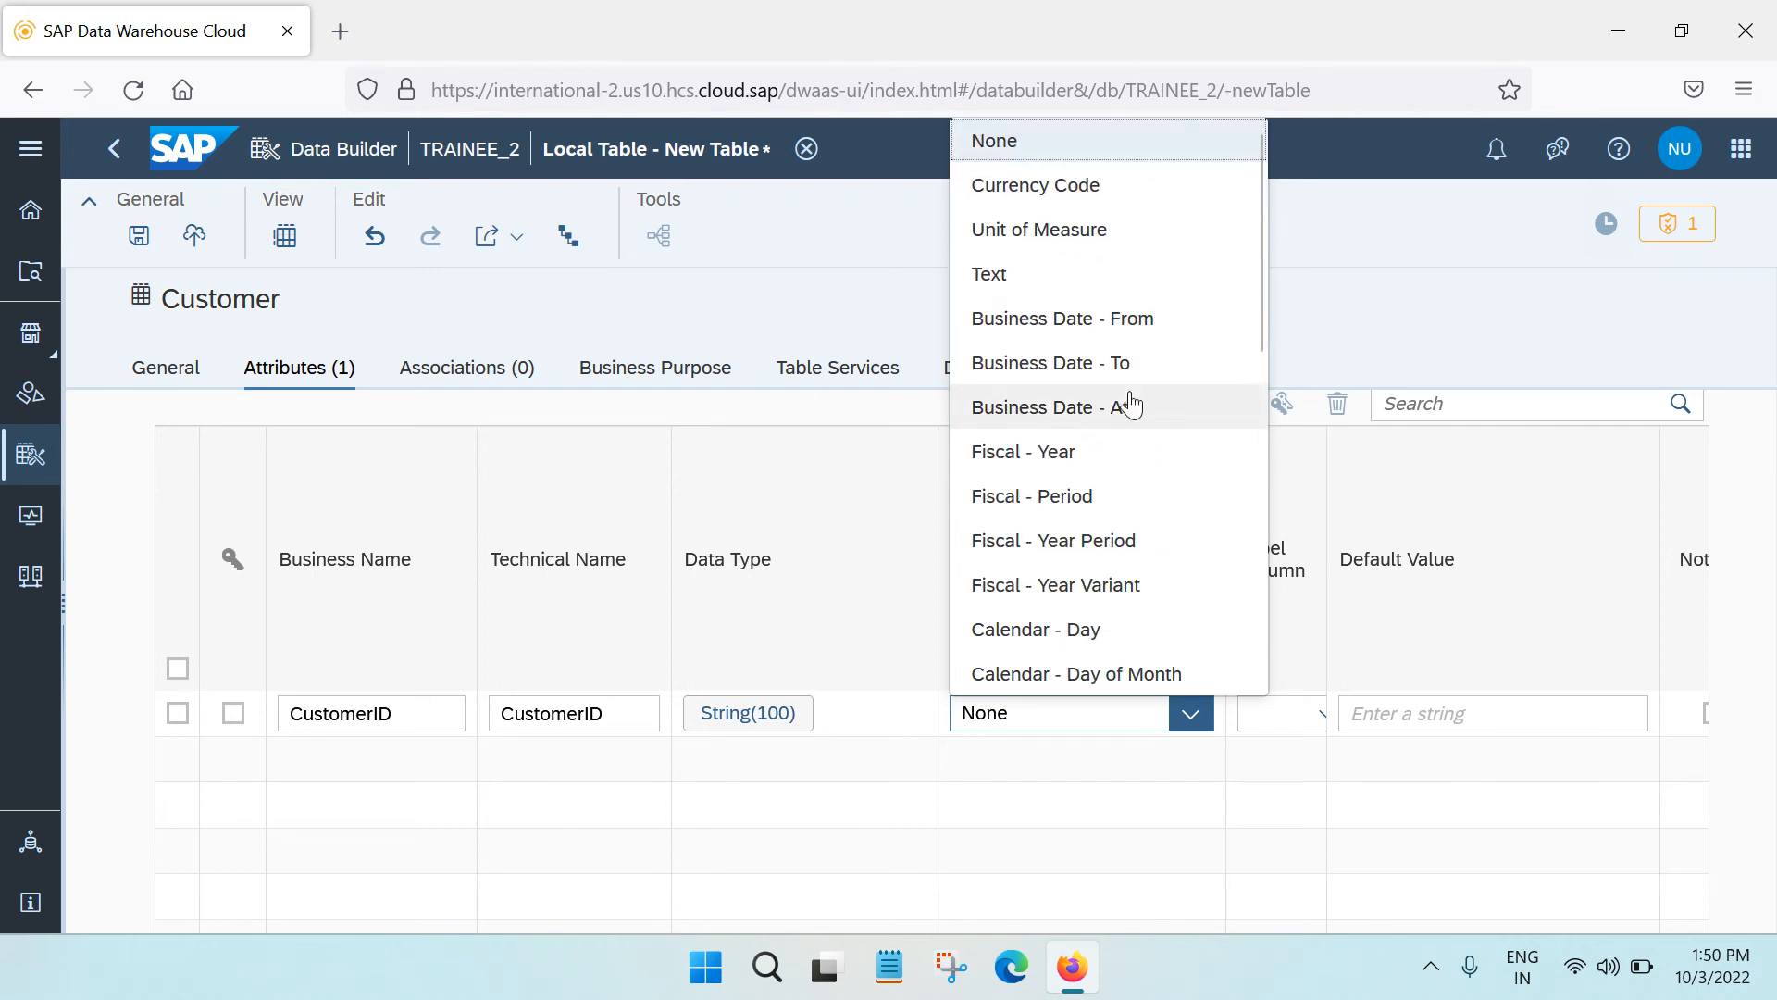
{"action": "scroll", "coordinate": [1138, 574], "scroll_direction": "down", "scroll_amount": 8}
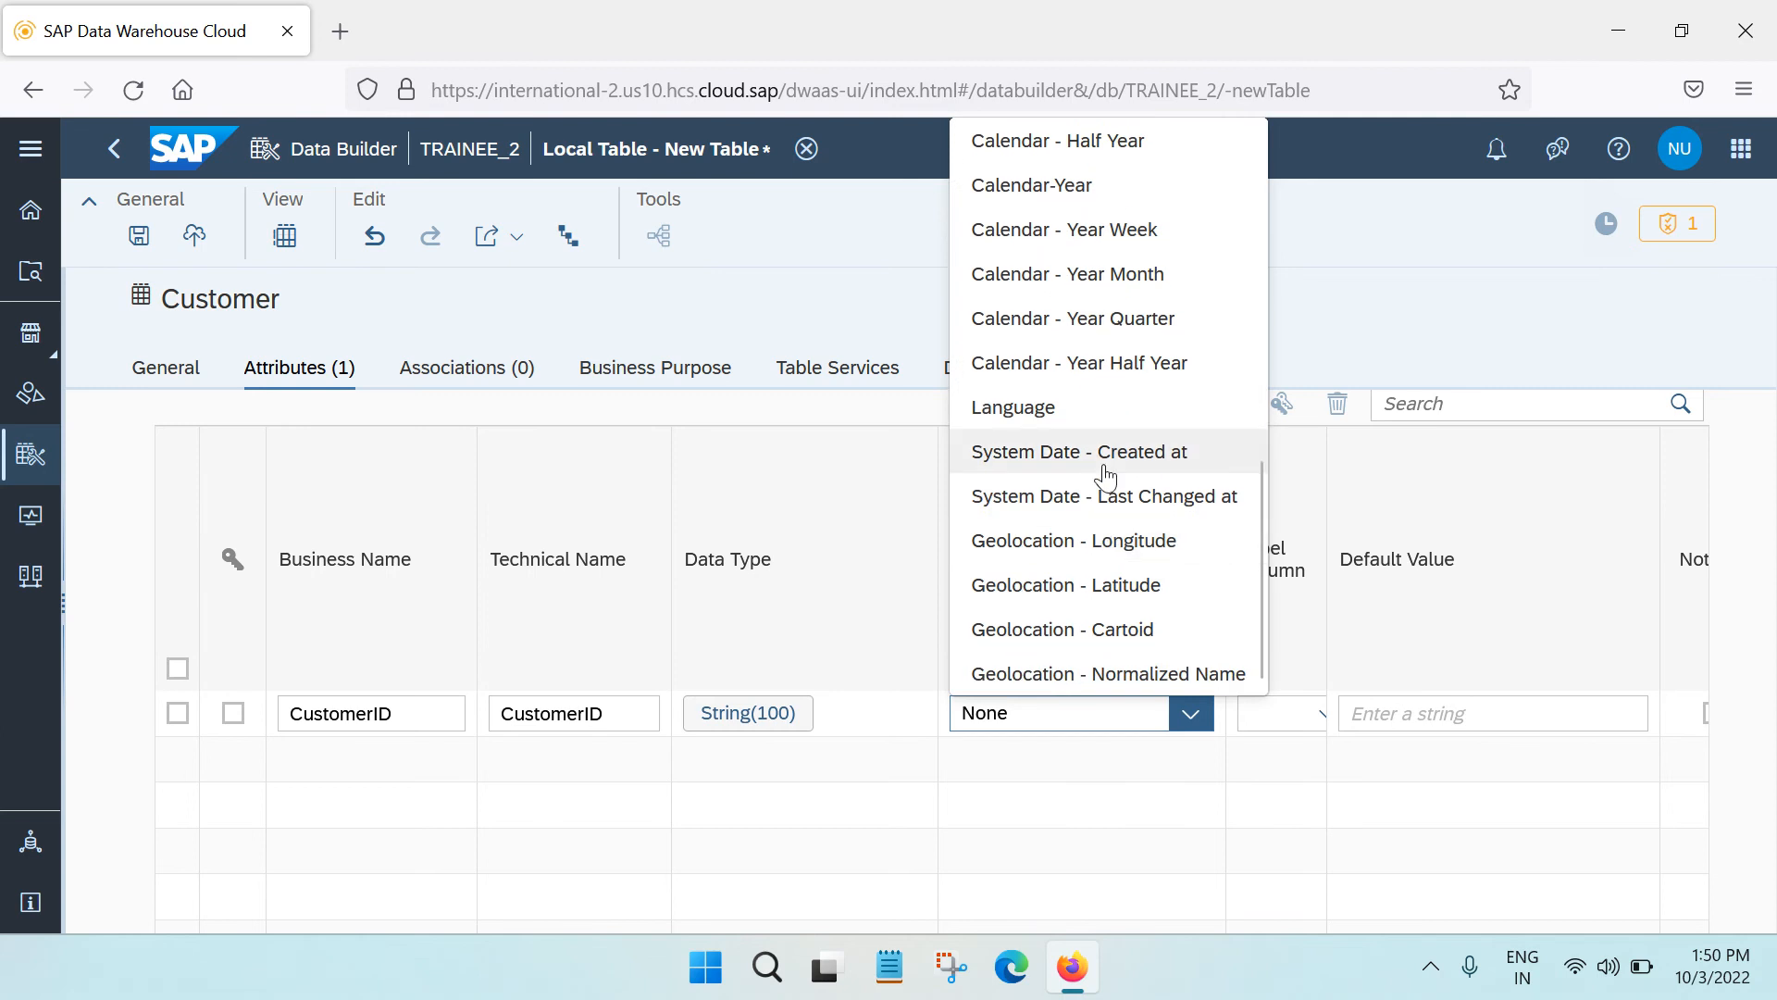
{"action": "scroll", "coordinate": [1009, 500], "scroll_direction": "up", "scroll_amount": 3}
{"action": "scroll", "coordinate": [1014, 522], "scroll_direction": "down", "scroll_amount": 3}
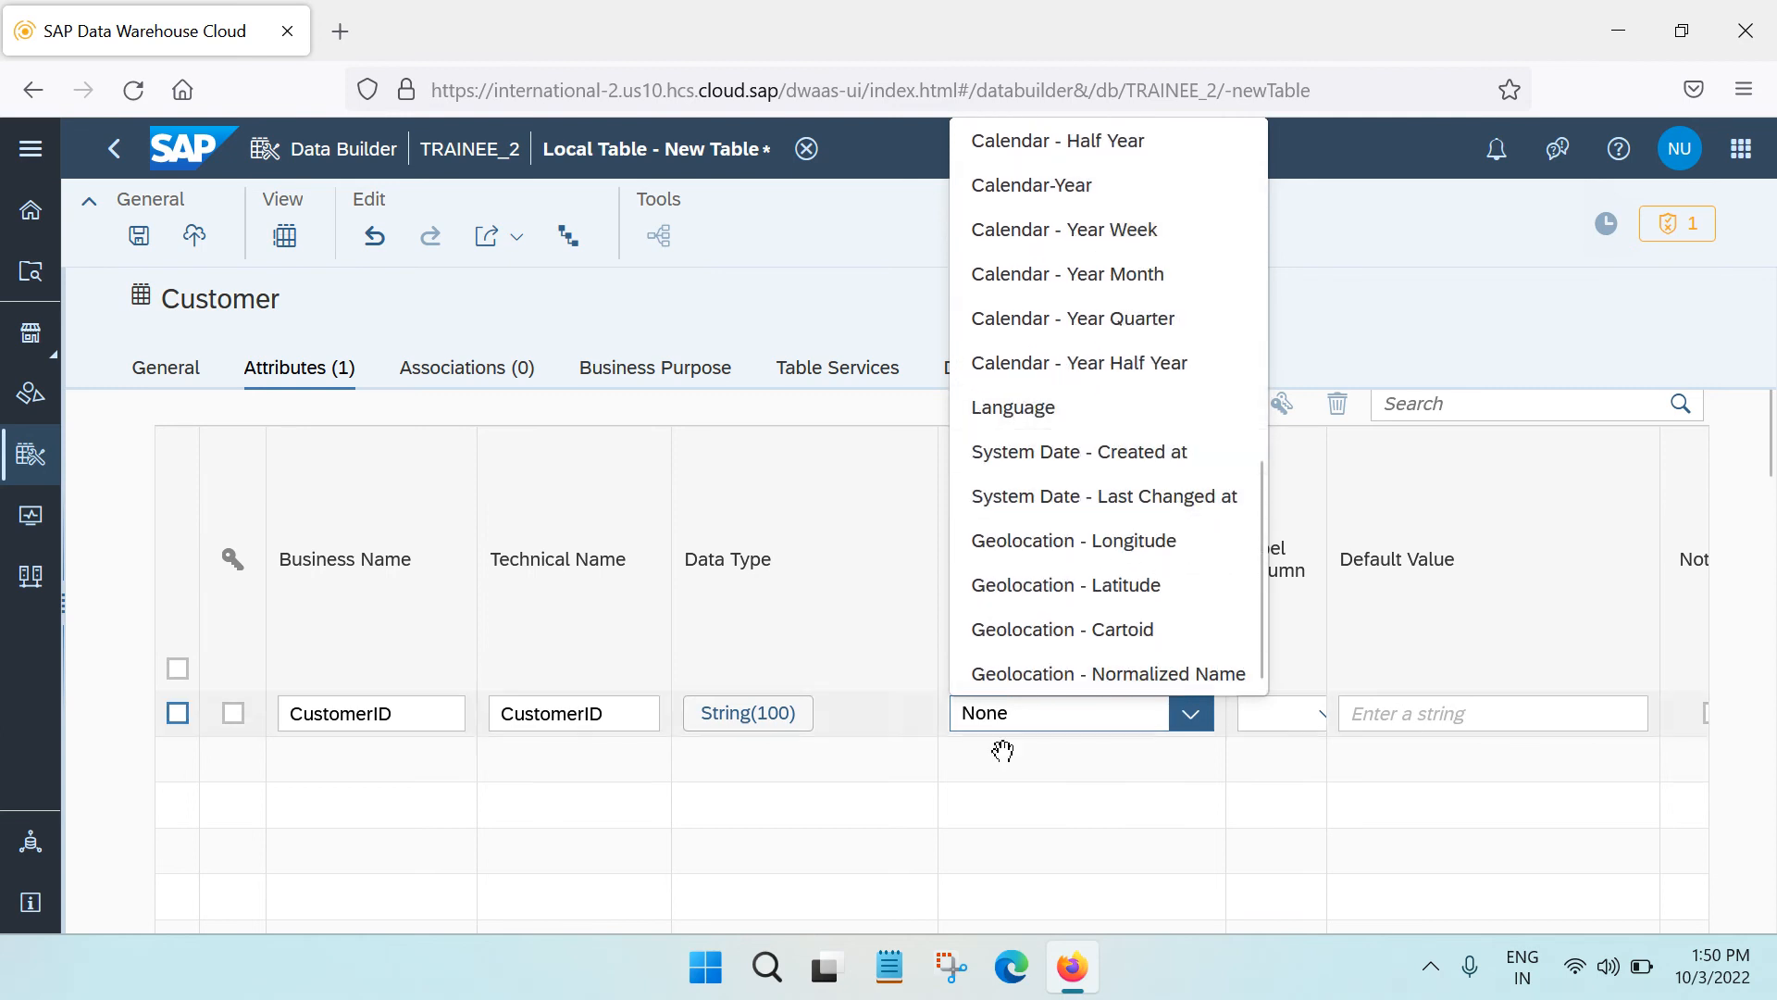
{"action": "left_click", "coordinate": [863, 633]}
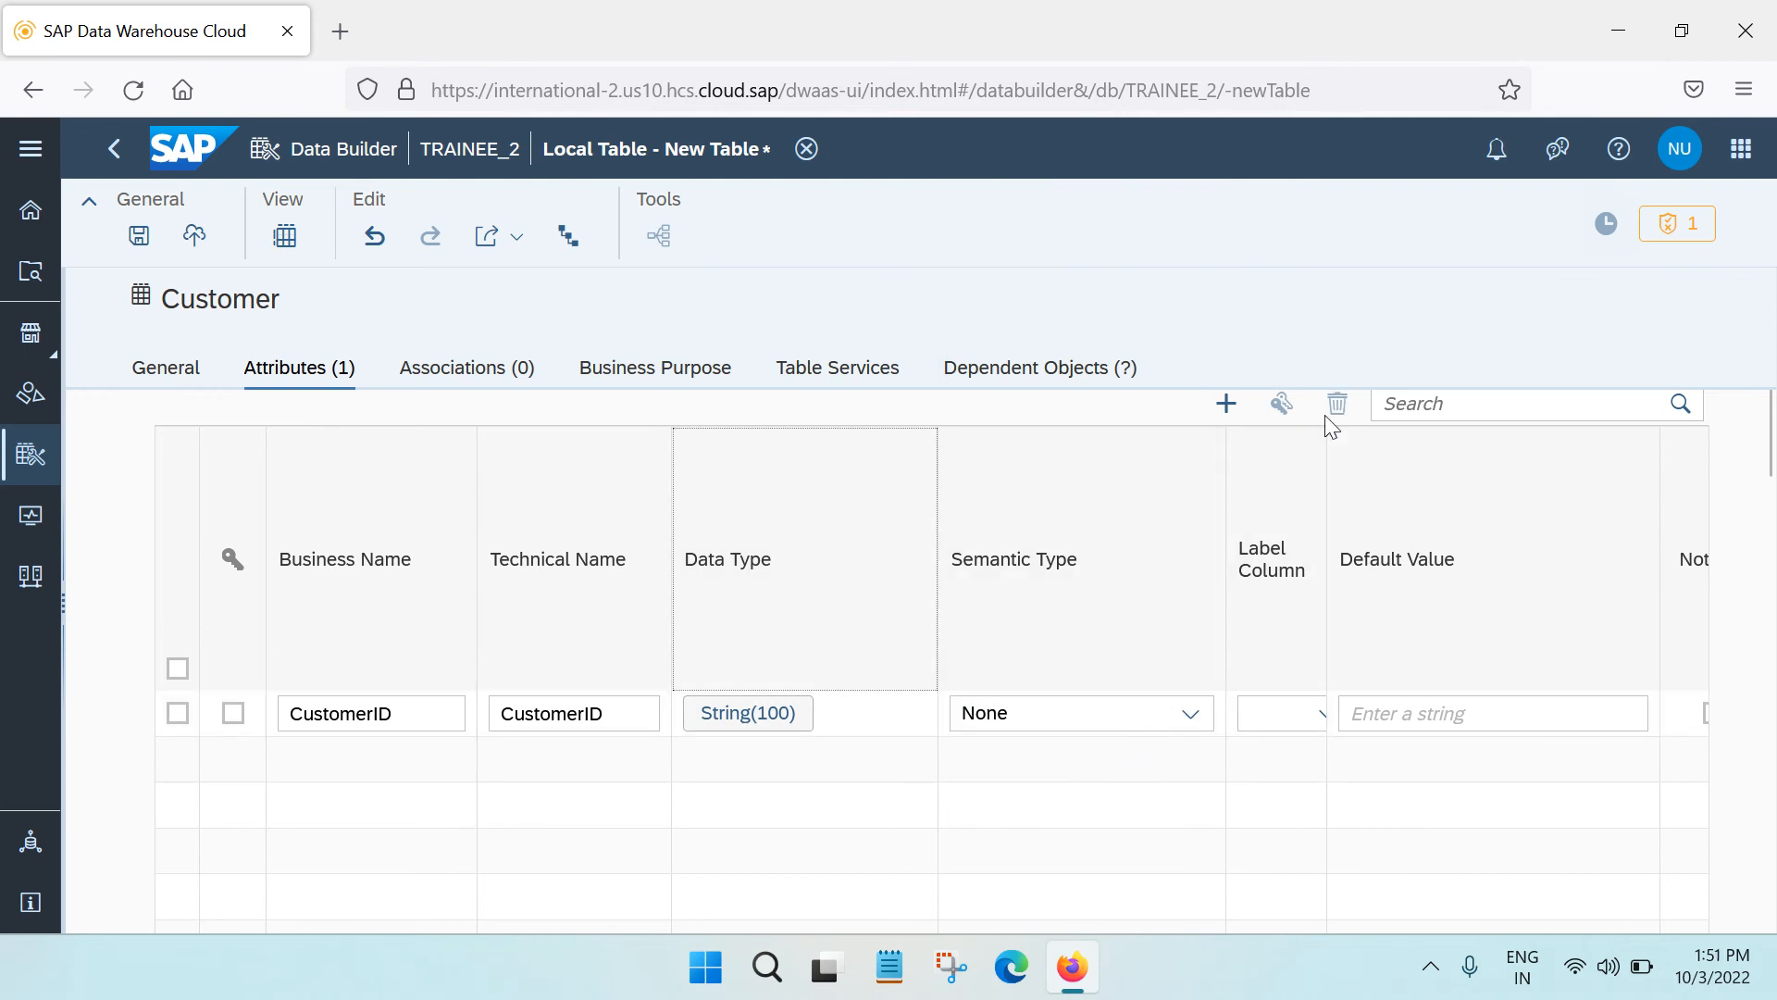
Widen the Label Column heading and add a second attribute named CustomerName to the Customer table.
{"action": "left_click_drag", "start_coordinate": [1380, 481], "coordinate": [1396, 482]}
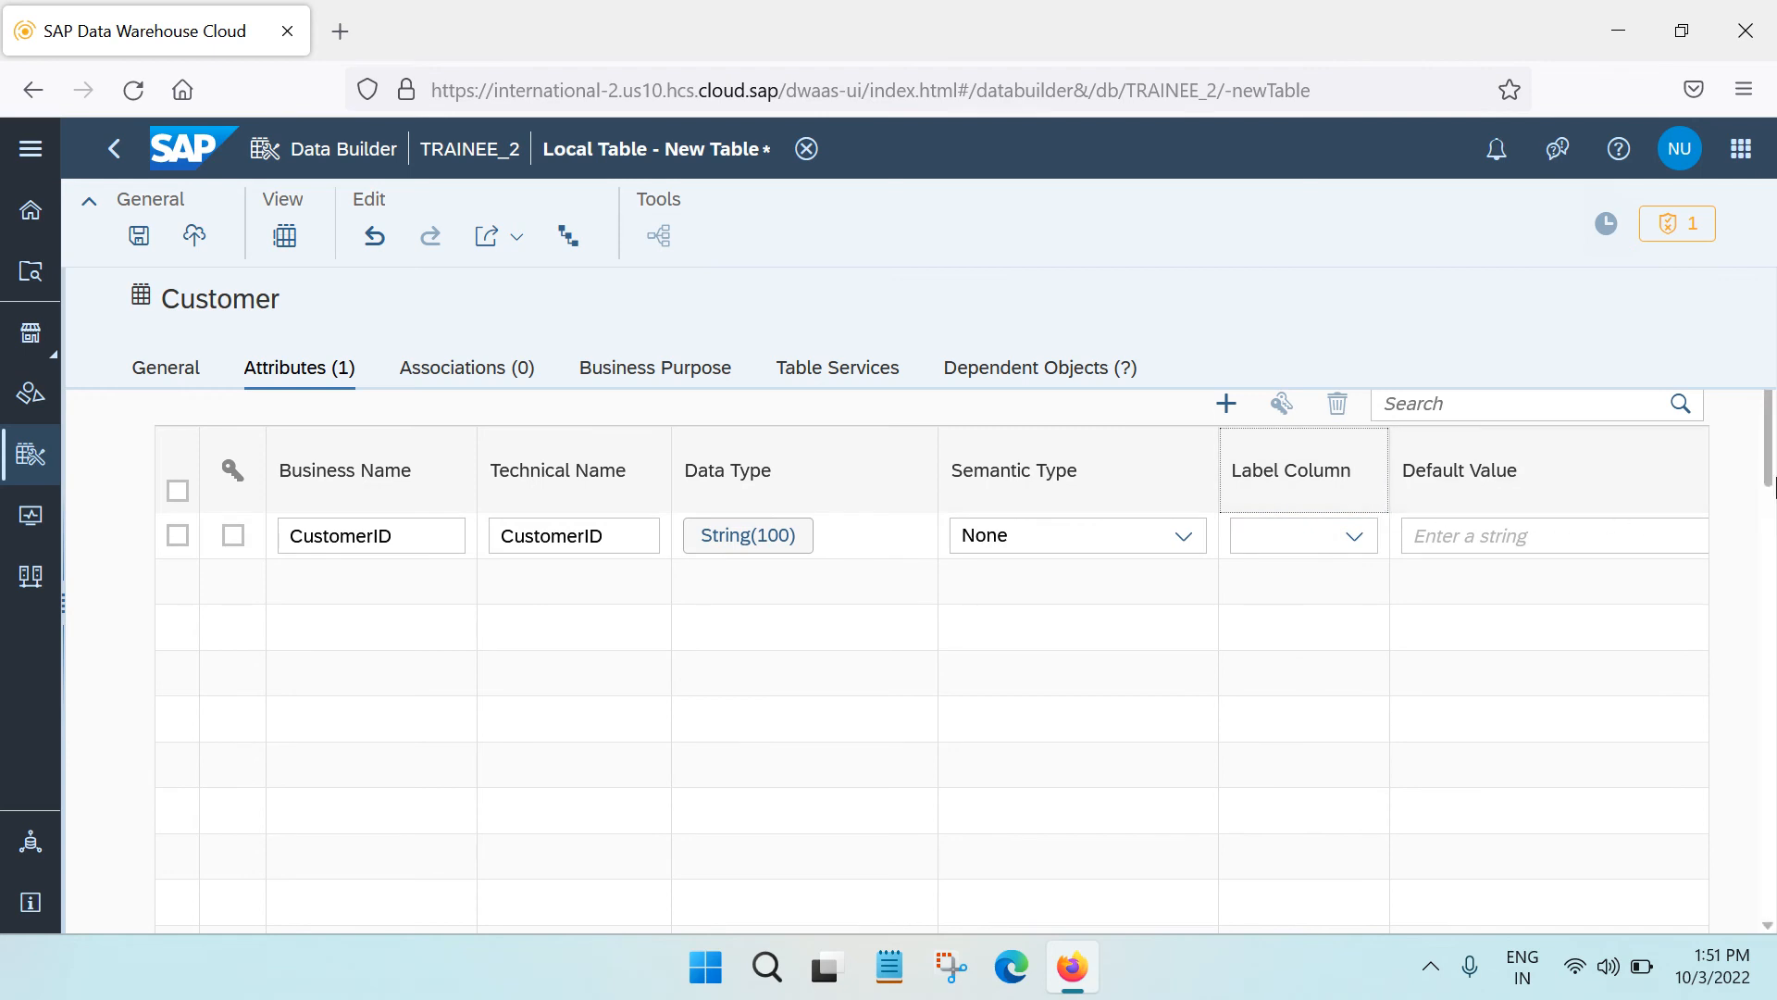
{"action": "left_click", "coordinate": [1437, 536]}
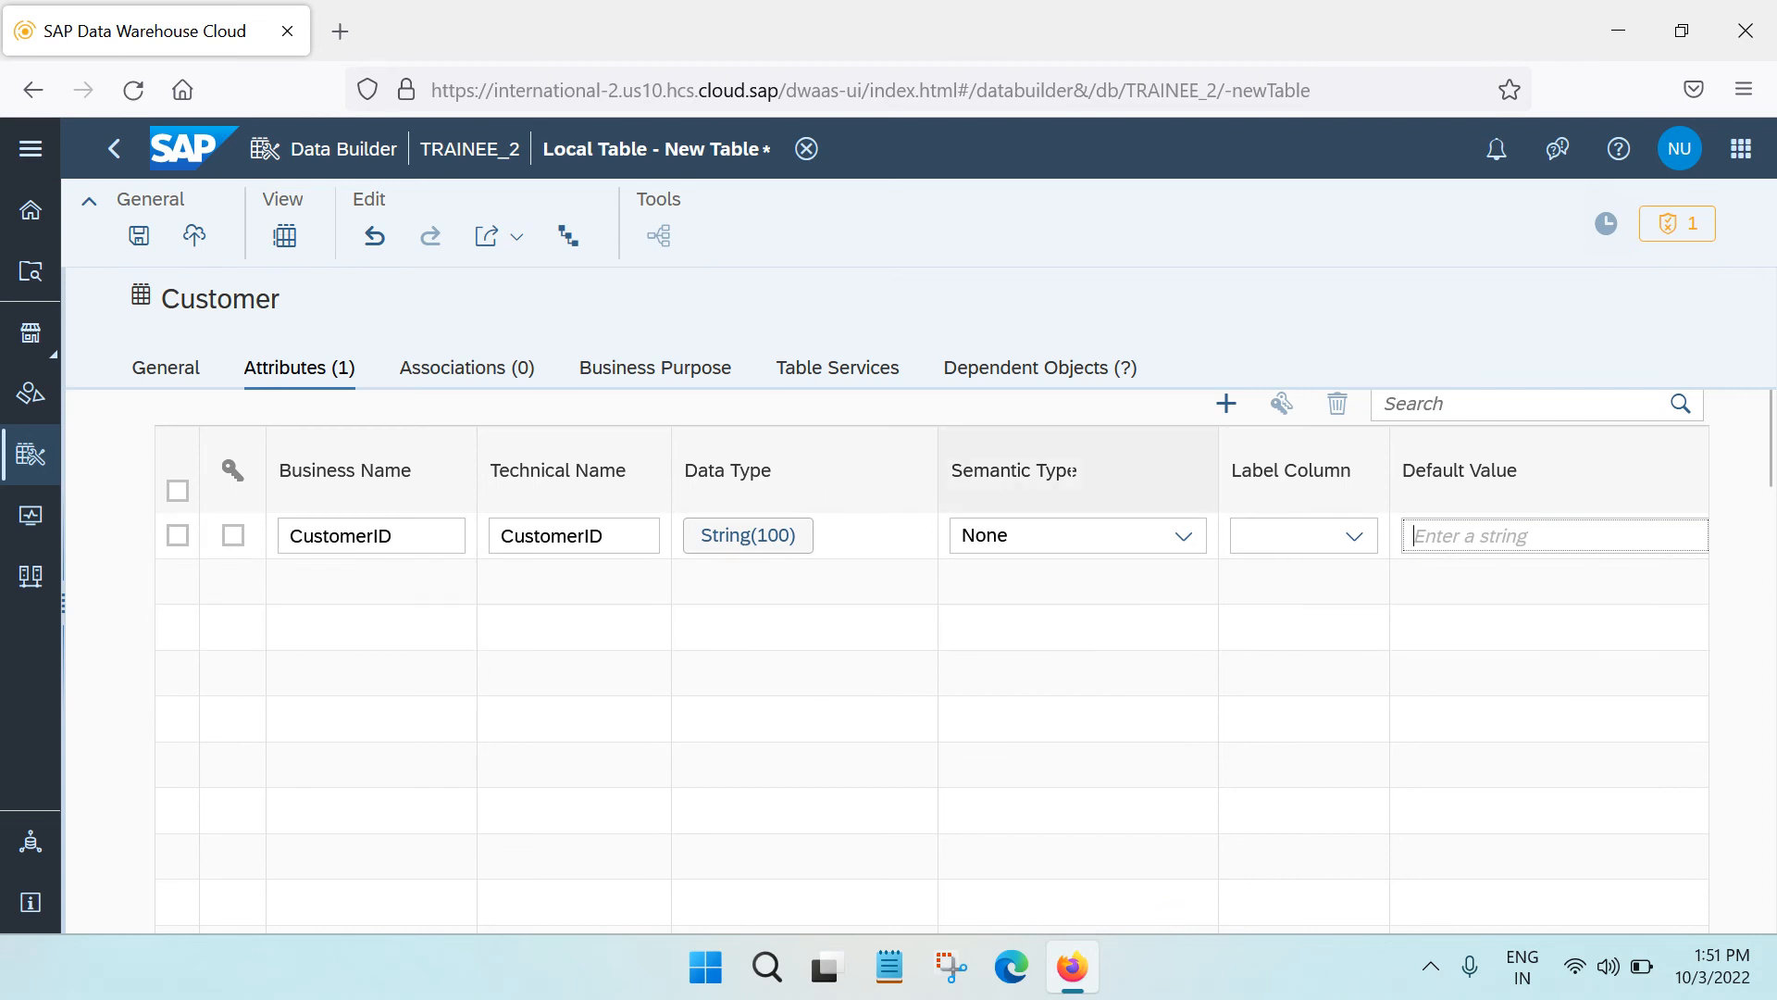
{"action": "left_click", "coordinate": [1223, 407]}
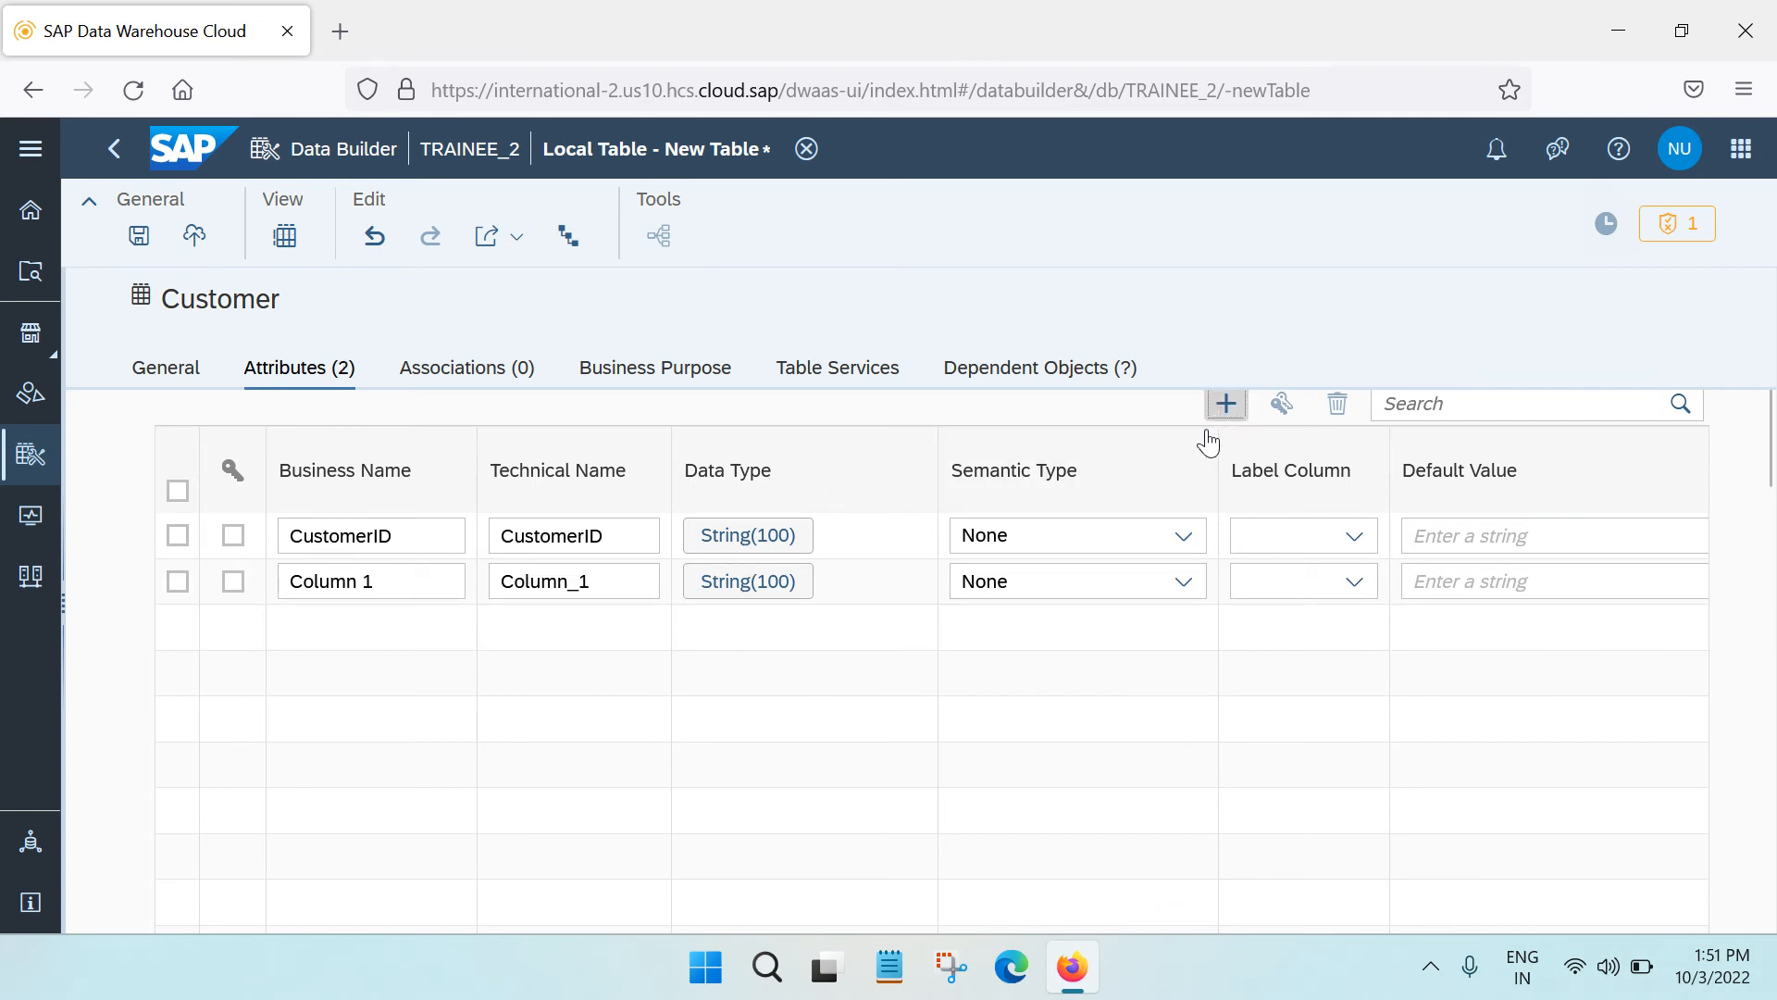
{"action": "left_click", "coordinate": [407, 585]}
{"action": "key", "text": "ctrl+a"}
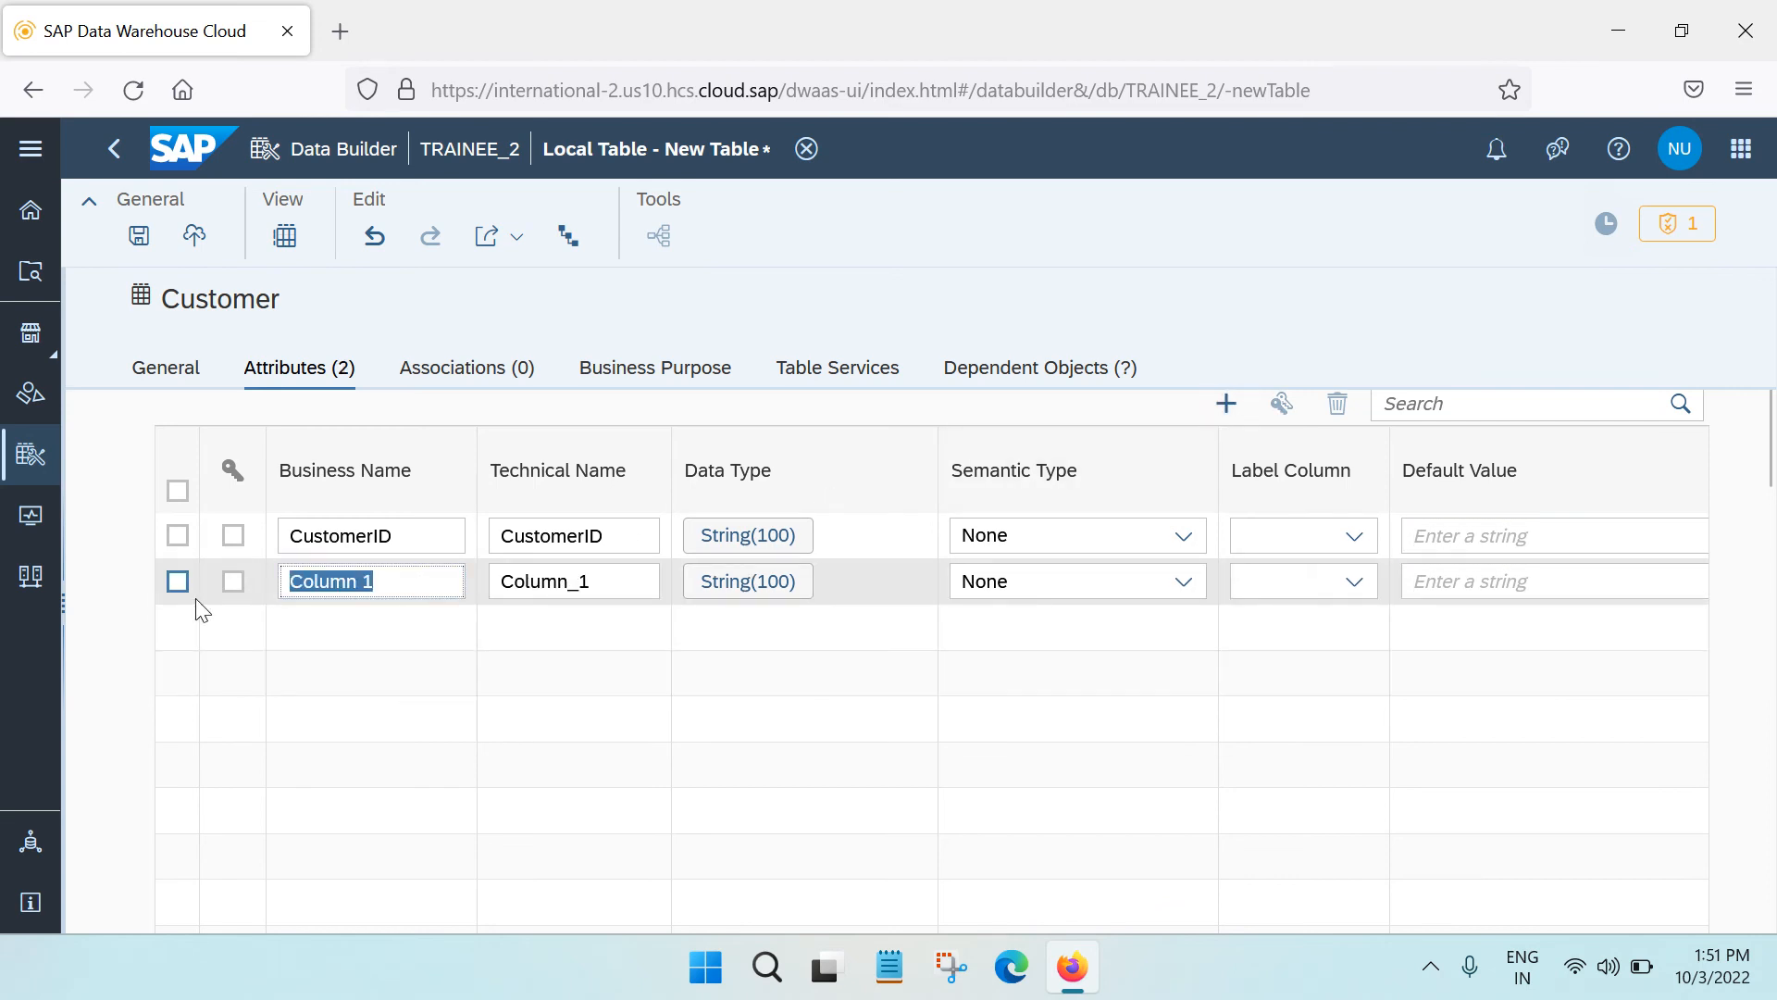
{"action": "type", "text": "Customer"}
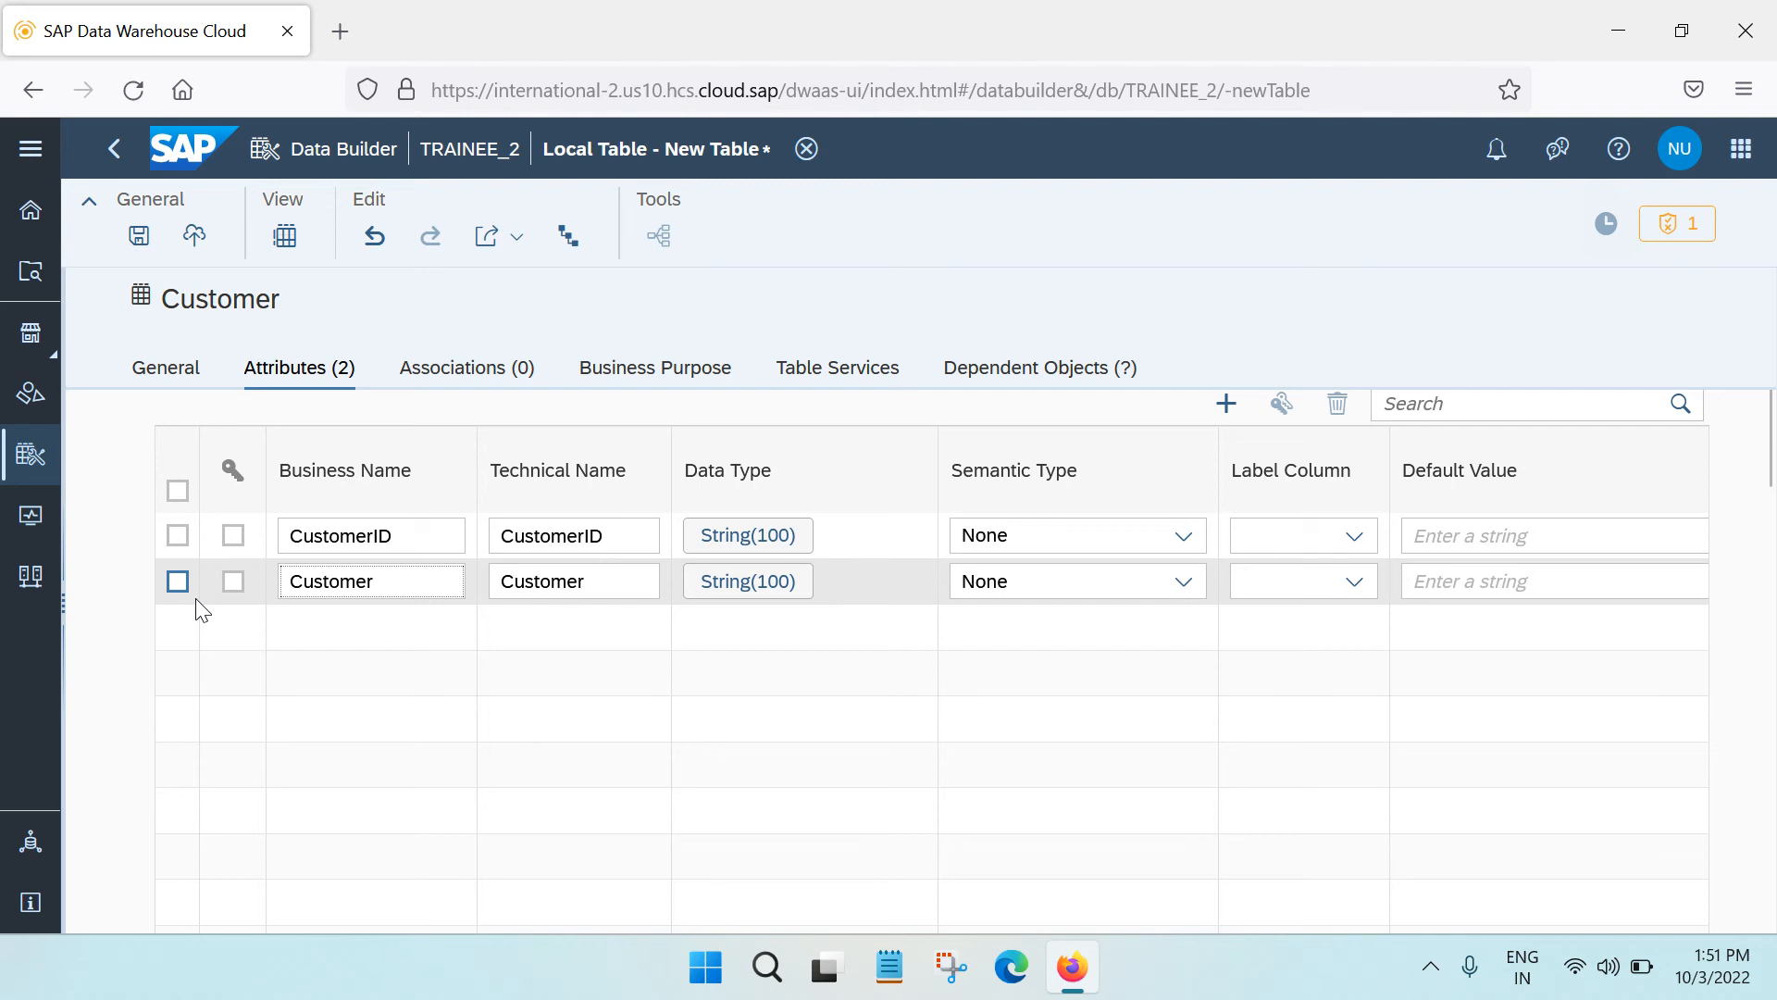
{"action": "type", "text": "Name"}
{"action": "left_click", "coordinate": [613, 582]}
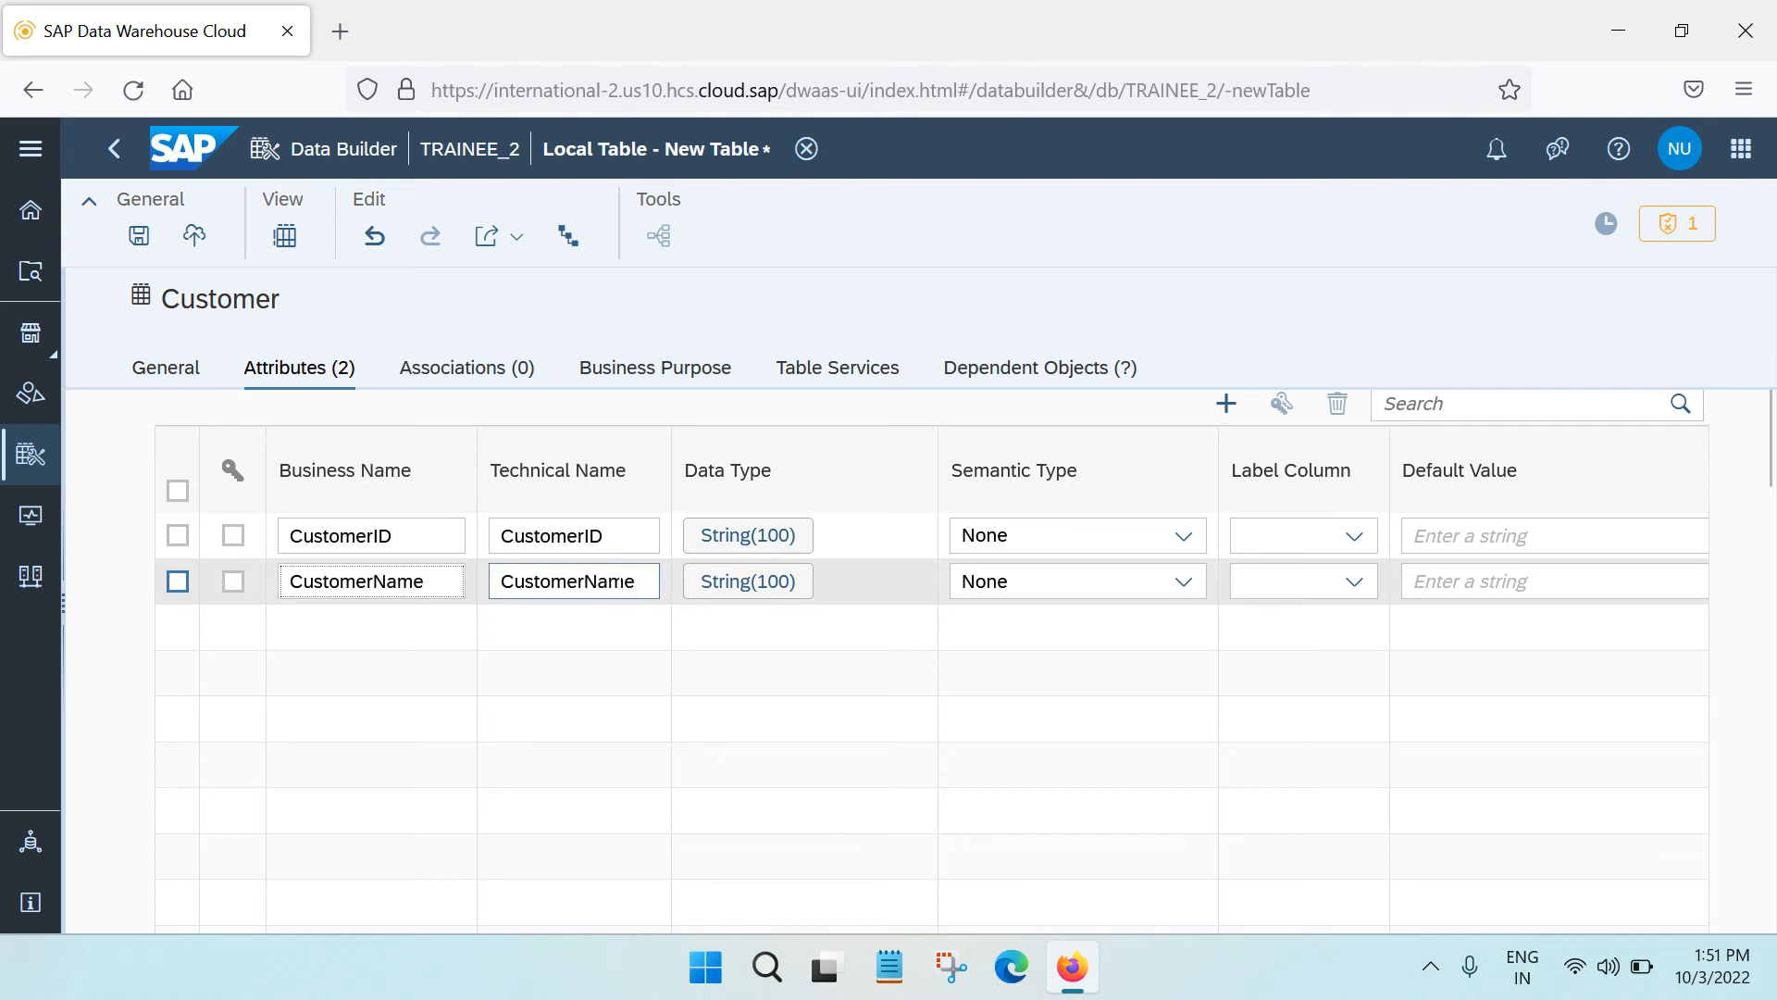
Change the attributes' business names to Customer ID and Customer Name, keeping CustomerID and CustomerName as technical names without underscores.
{"action": "left_click", "coordinate": [377, 535]}
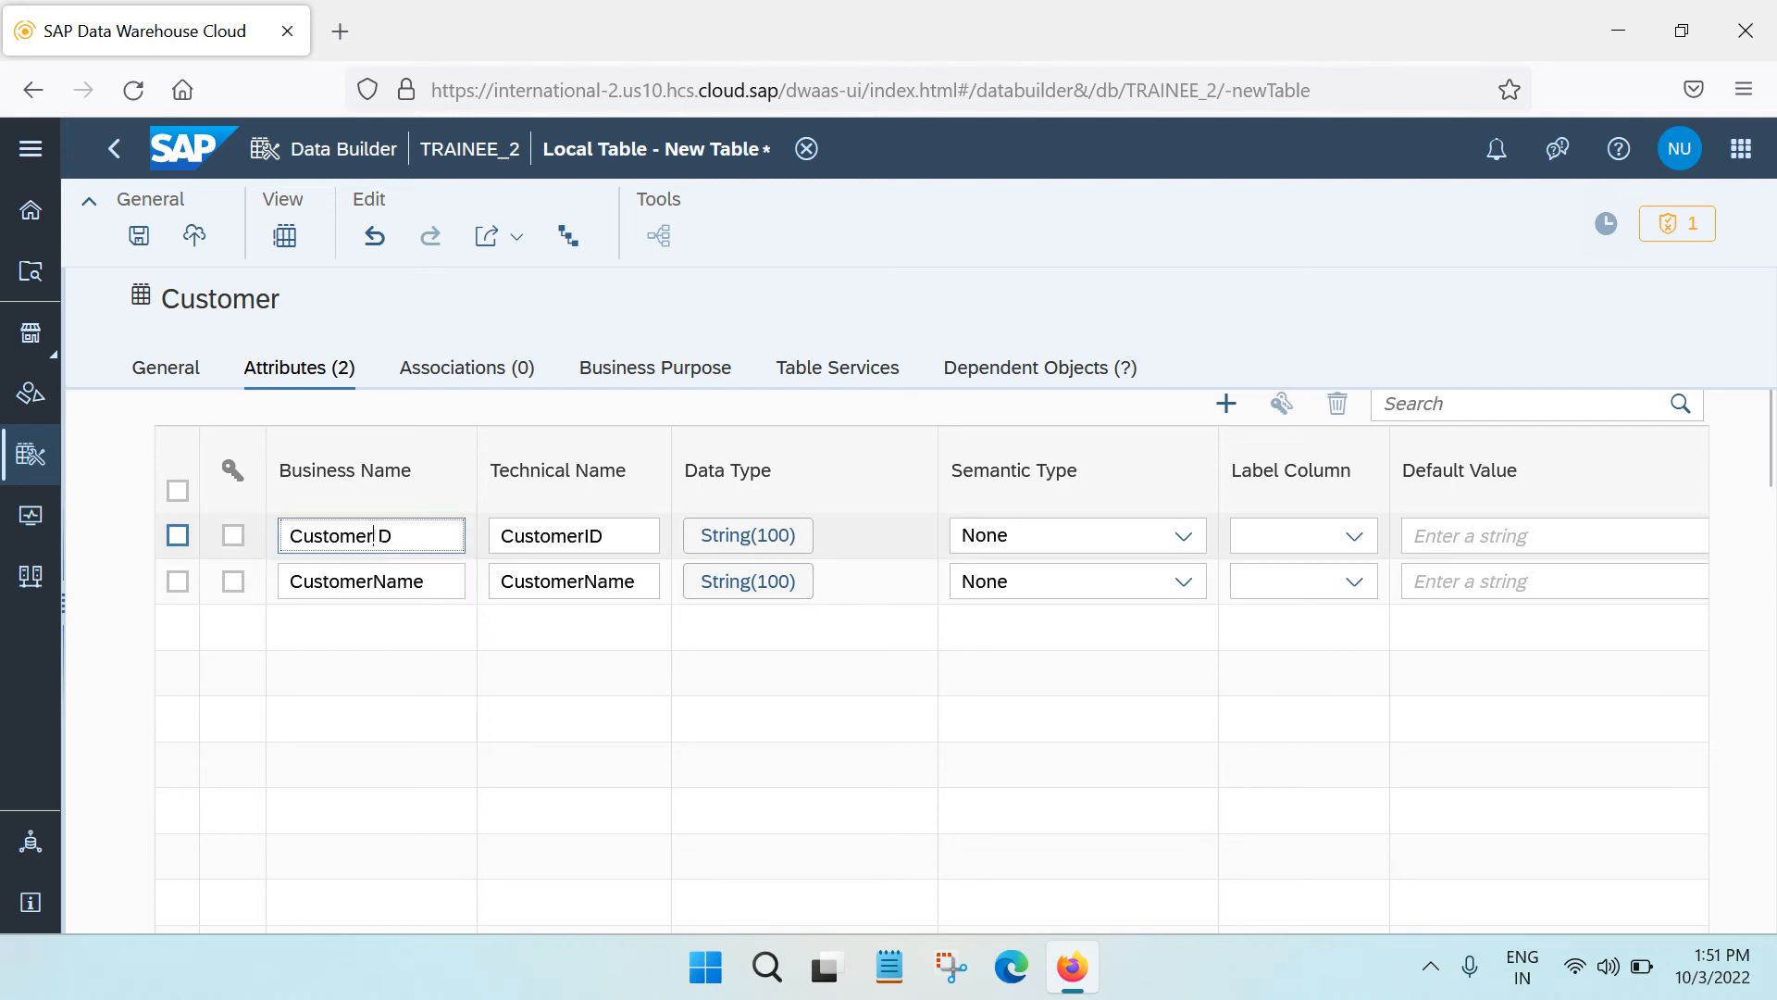
{"action": "left_click", "coordinate": [388, 581]}
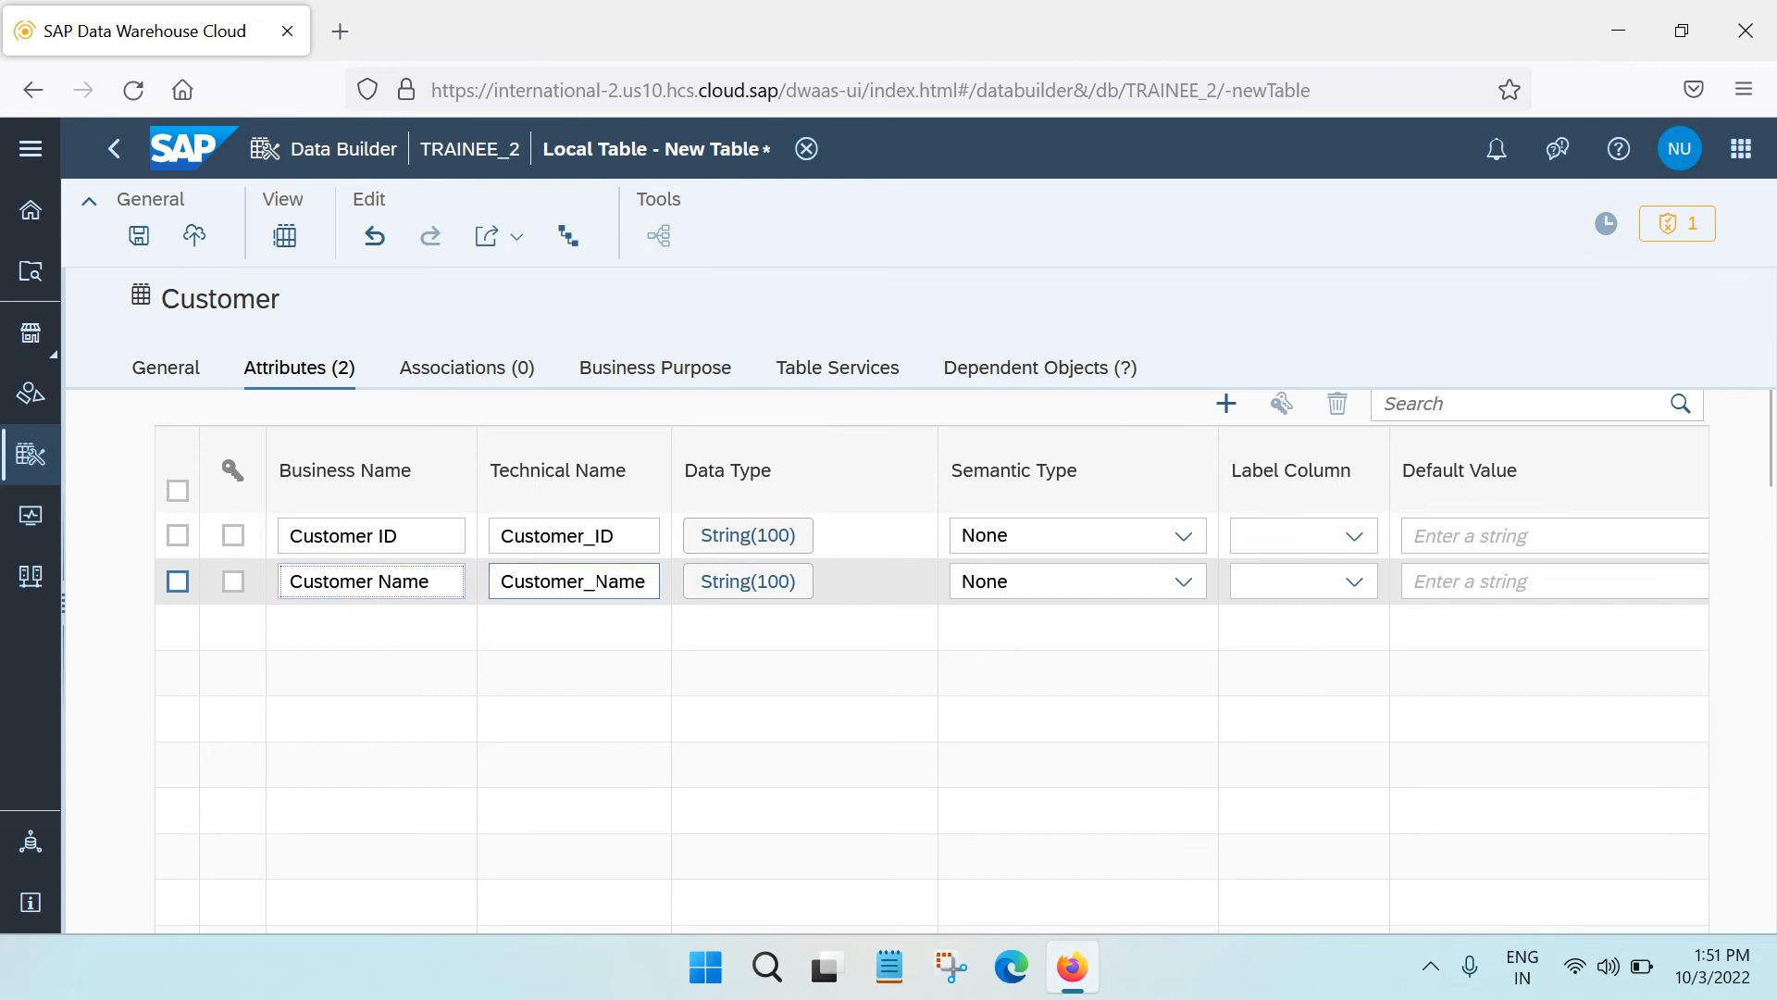
{"action": "left_click", "coordinate": [595, 582]}
{"action": "key", "text": "BackSpace"}
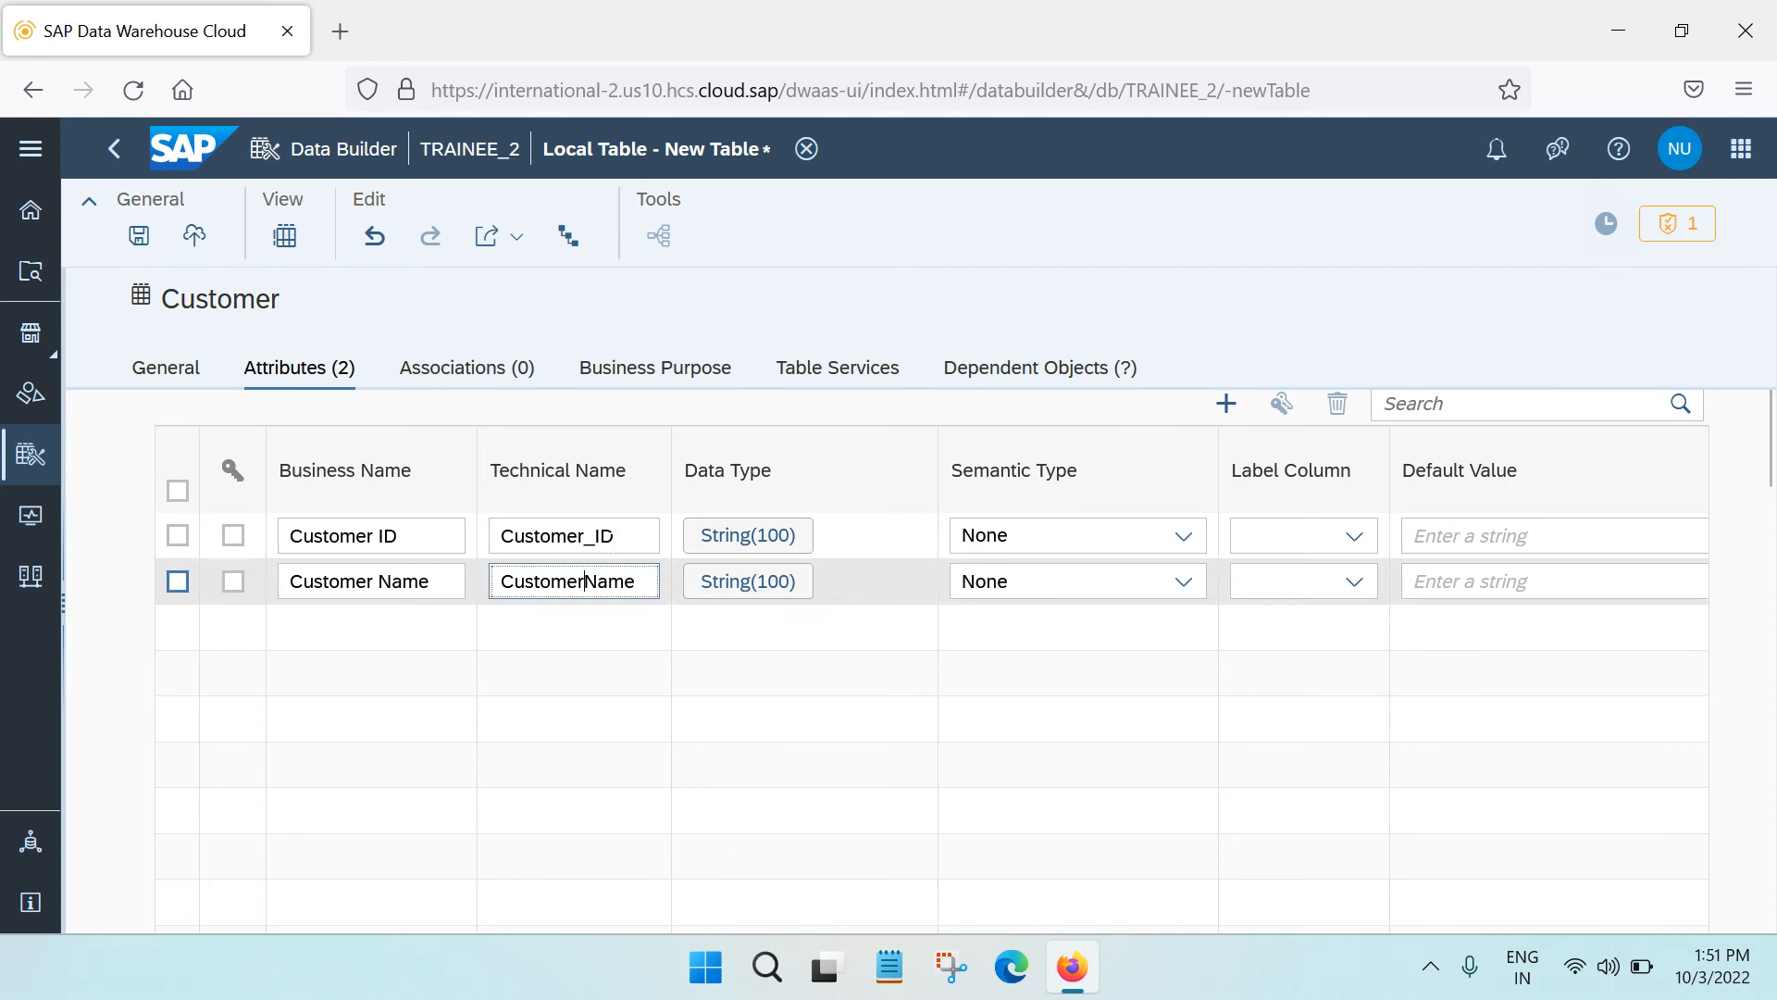
{"action": "left_click", "coordinate": [593, 537]}
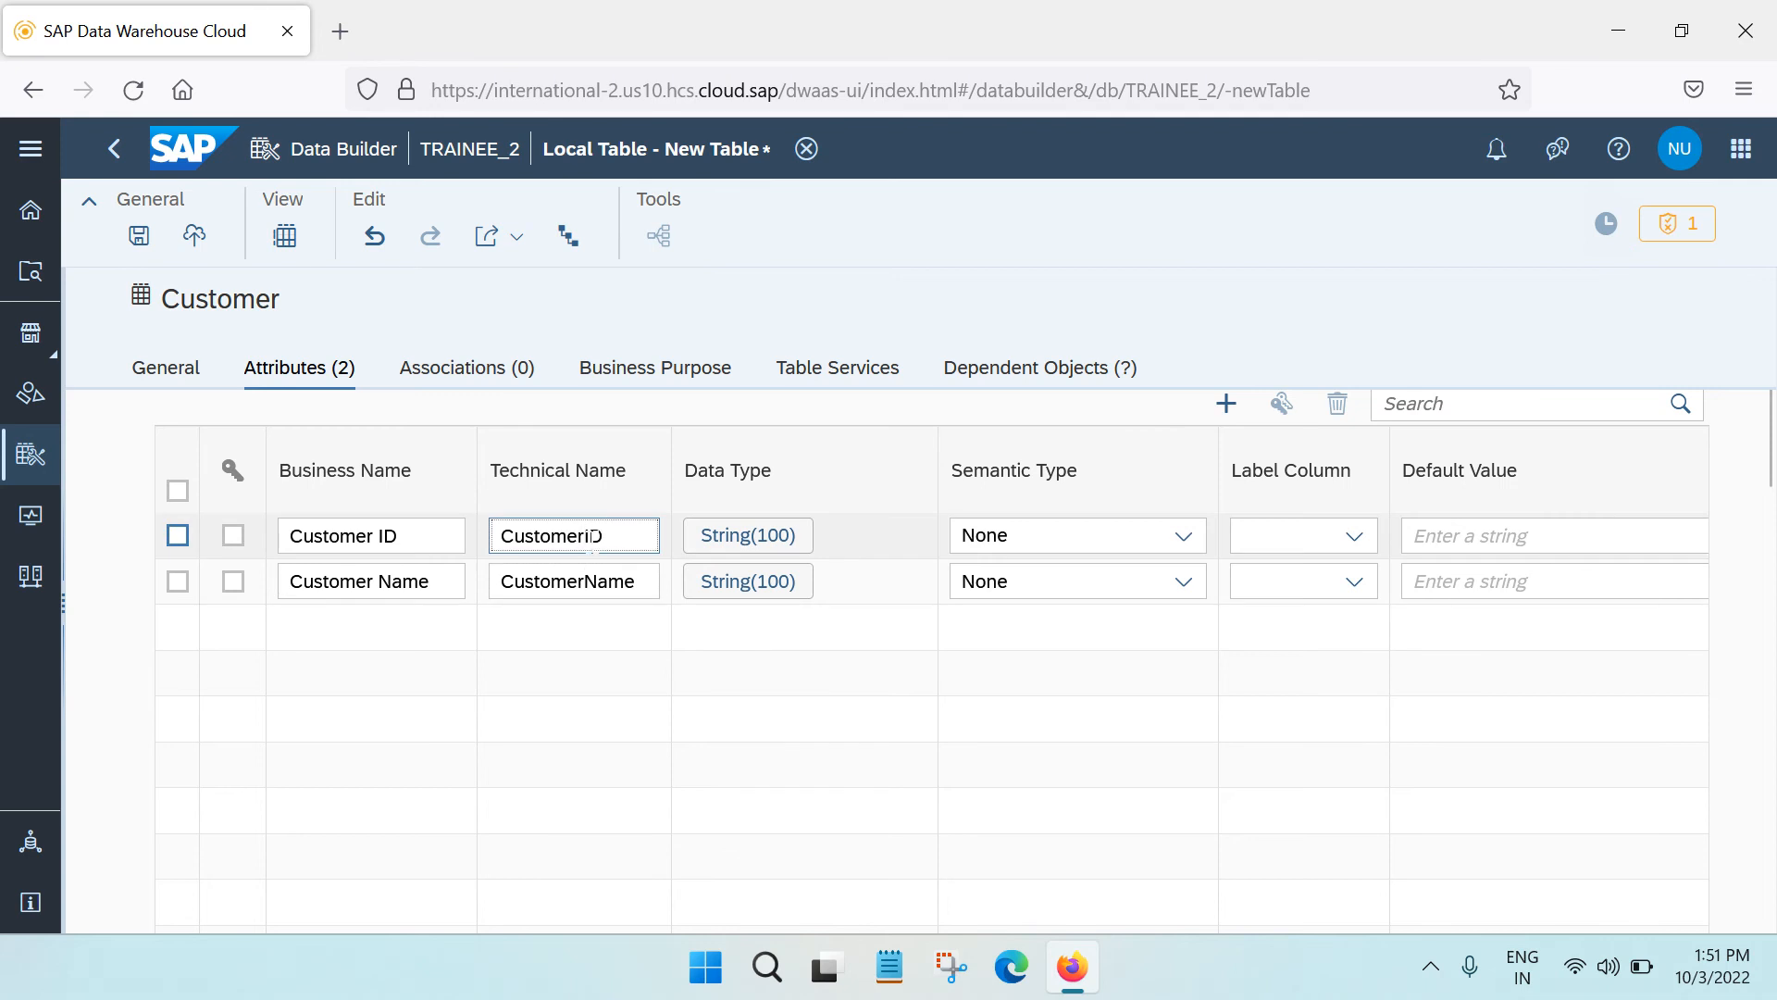
{"action": "left_click", "coordinate": [637, 582]}
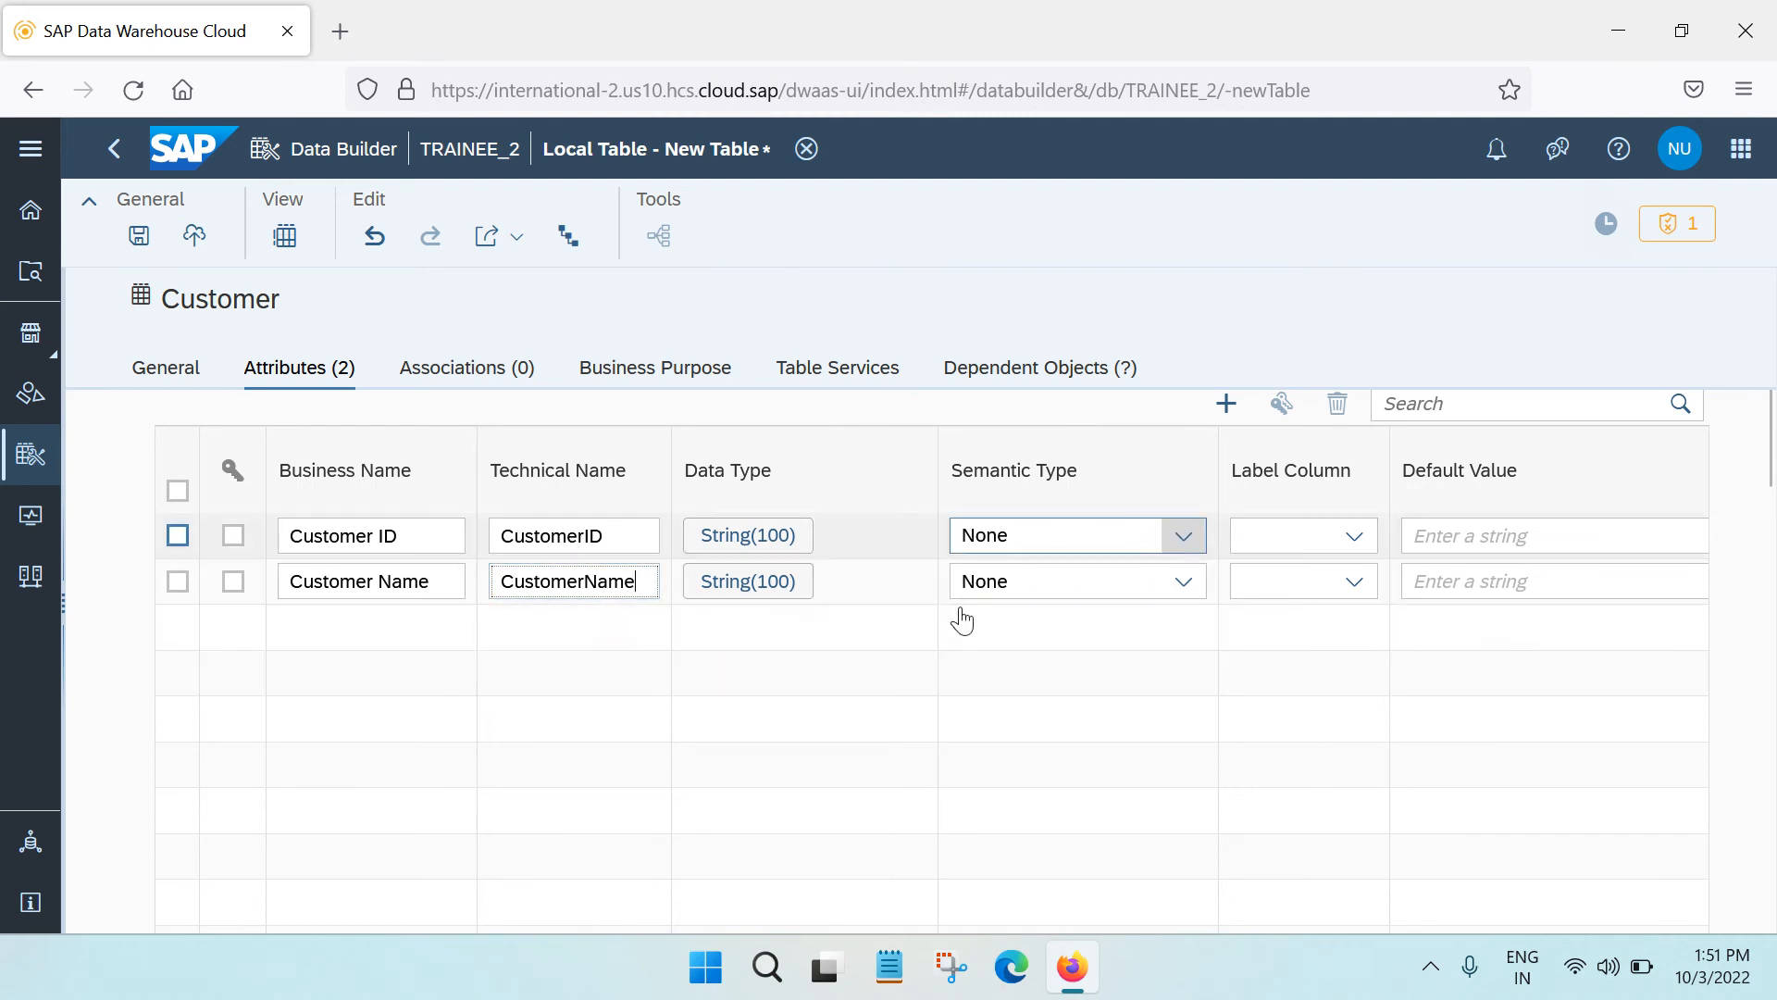
Set the String length of the Customer Name attribute to 250.
{"action": "left_click", "coordinate": [794, 583]}
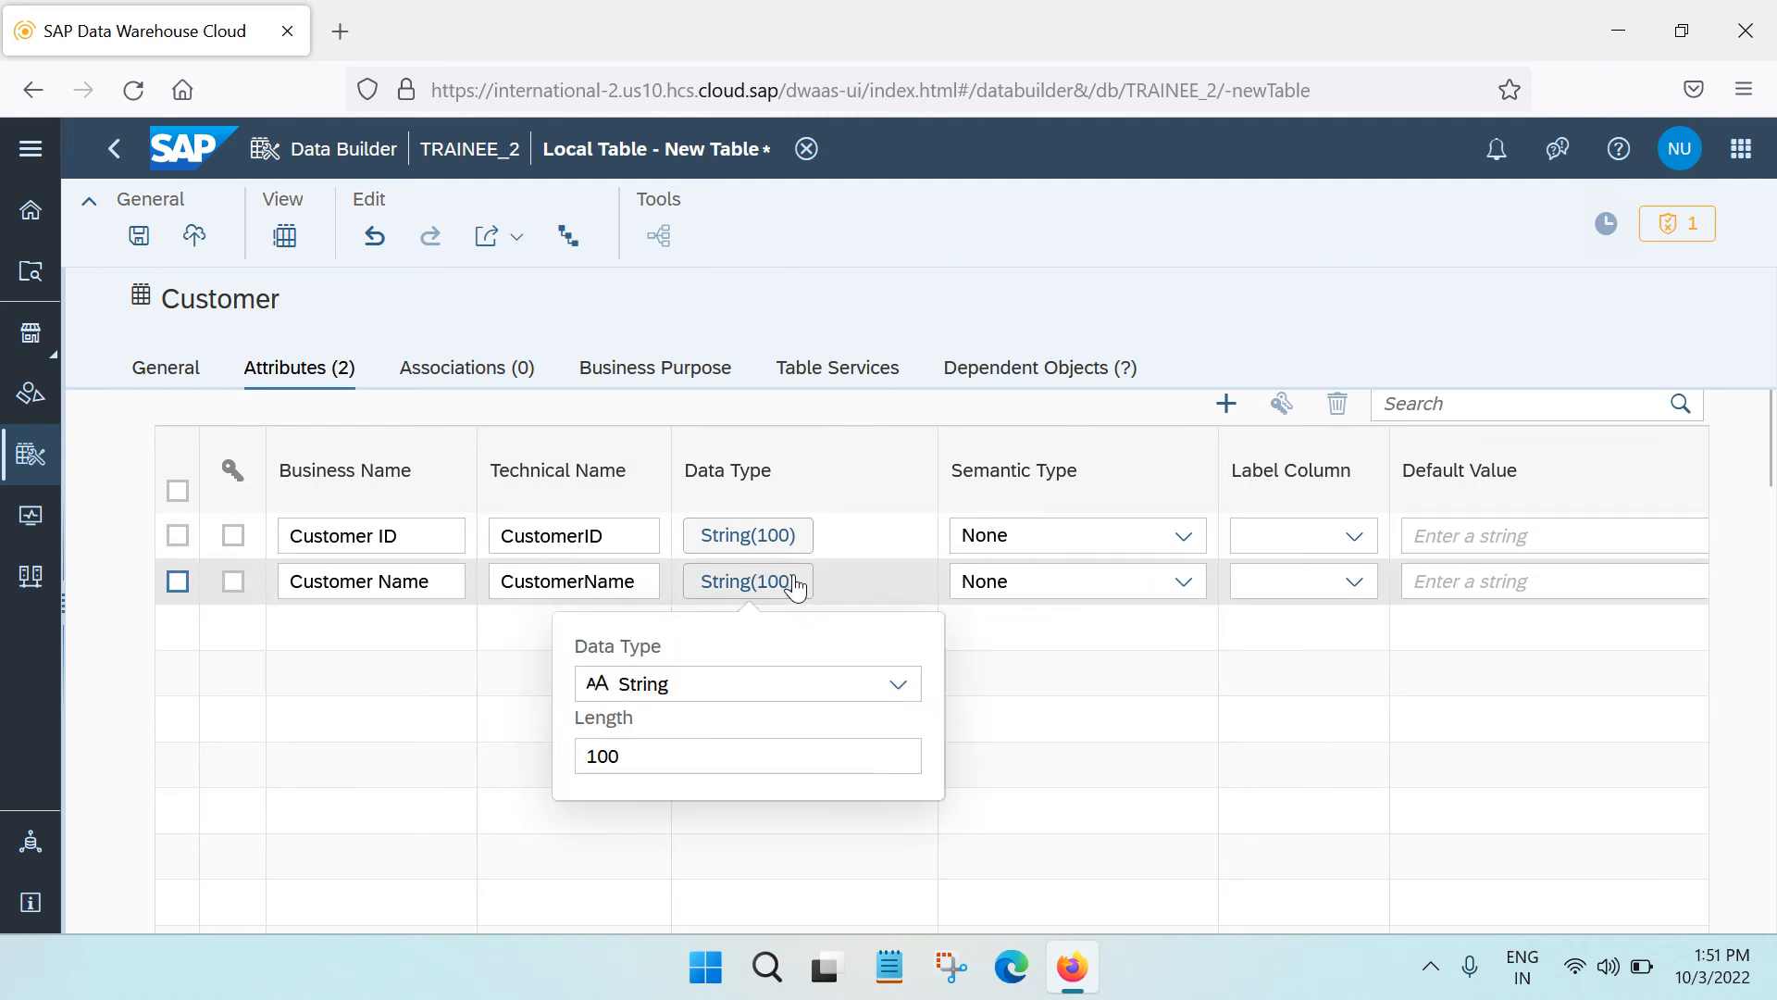
{"action": "left_click", "coordinate": [671, 759]}
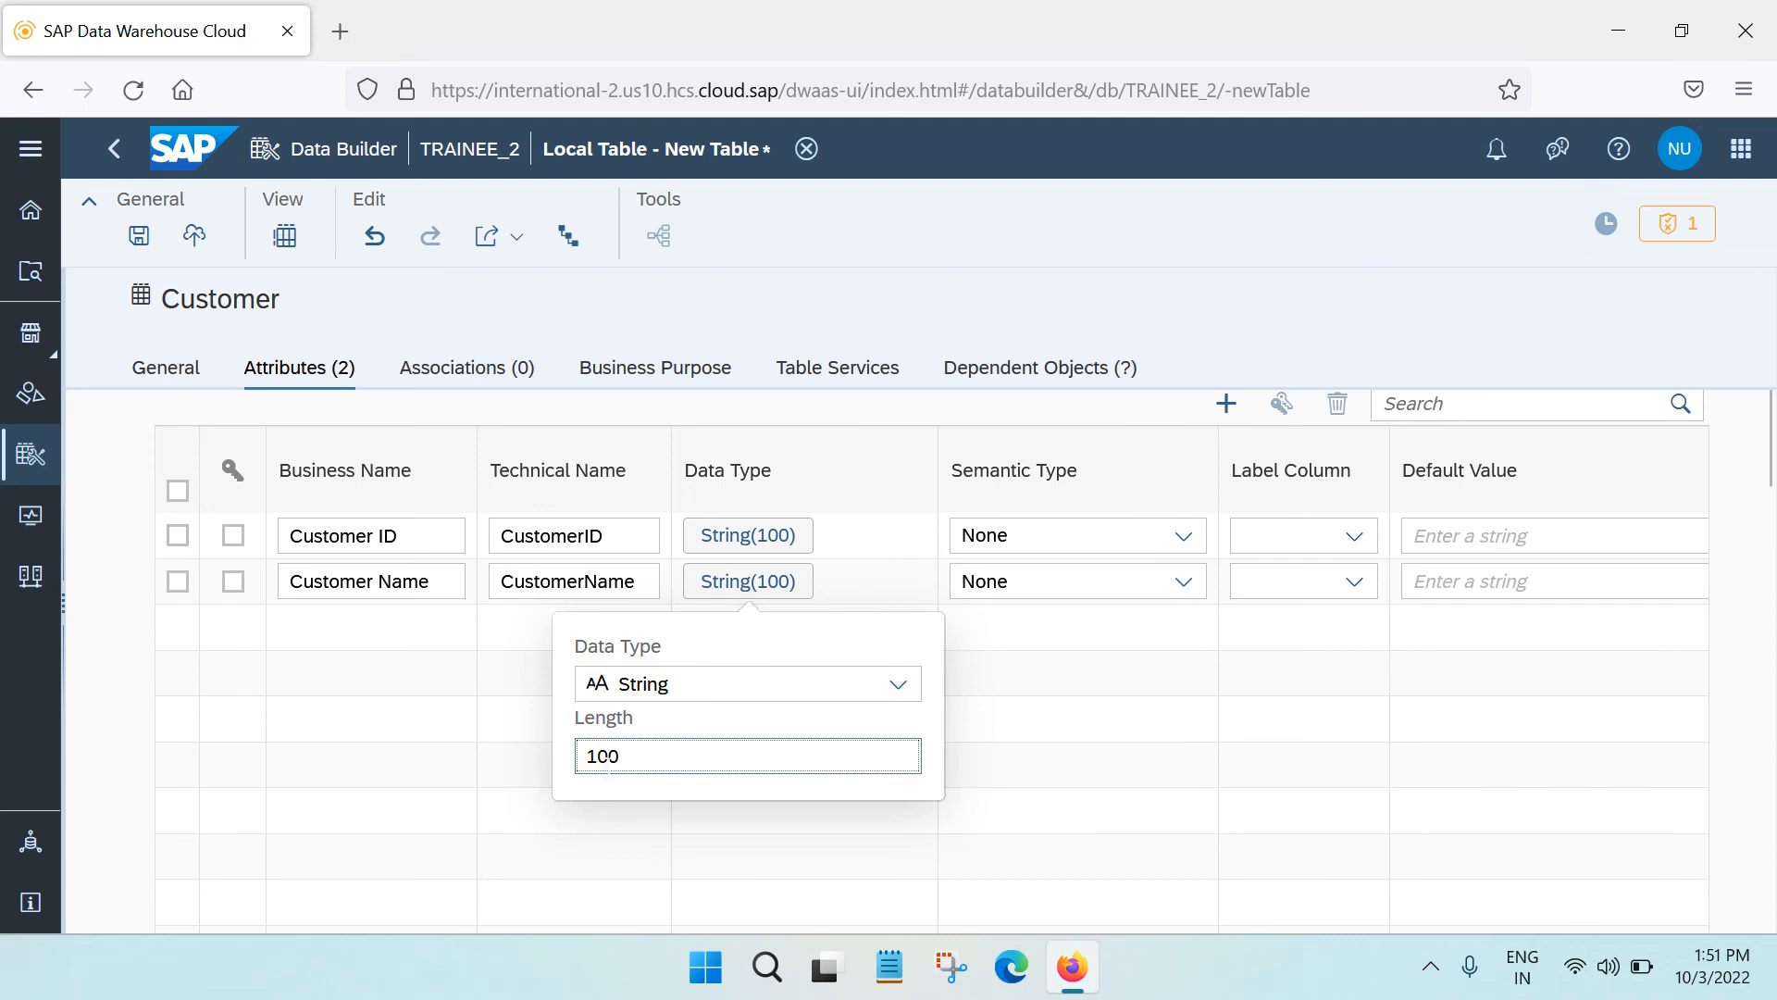
{"action": "left_click_drag", "start_coordinate": [608, 756], "coordinate": [587, 756]}
{"action": "type", "text": "250"}
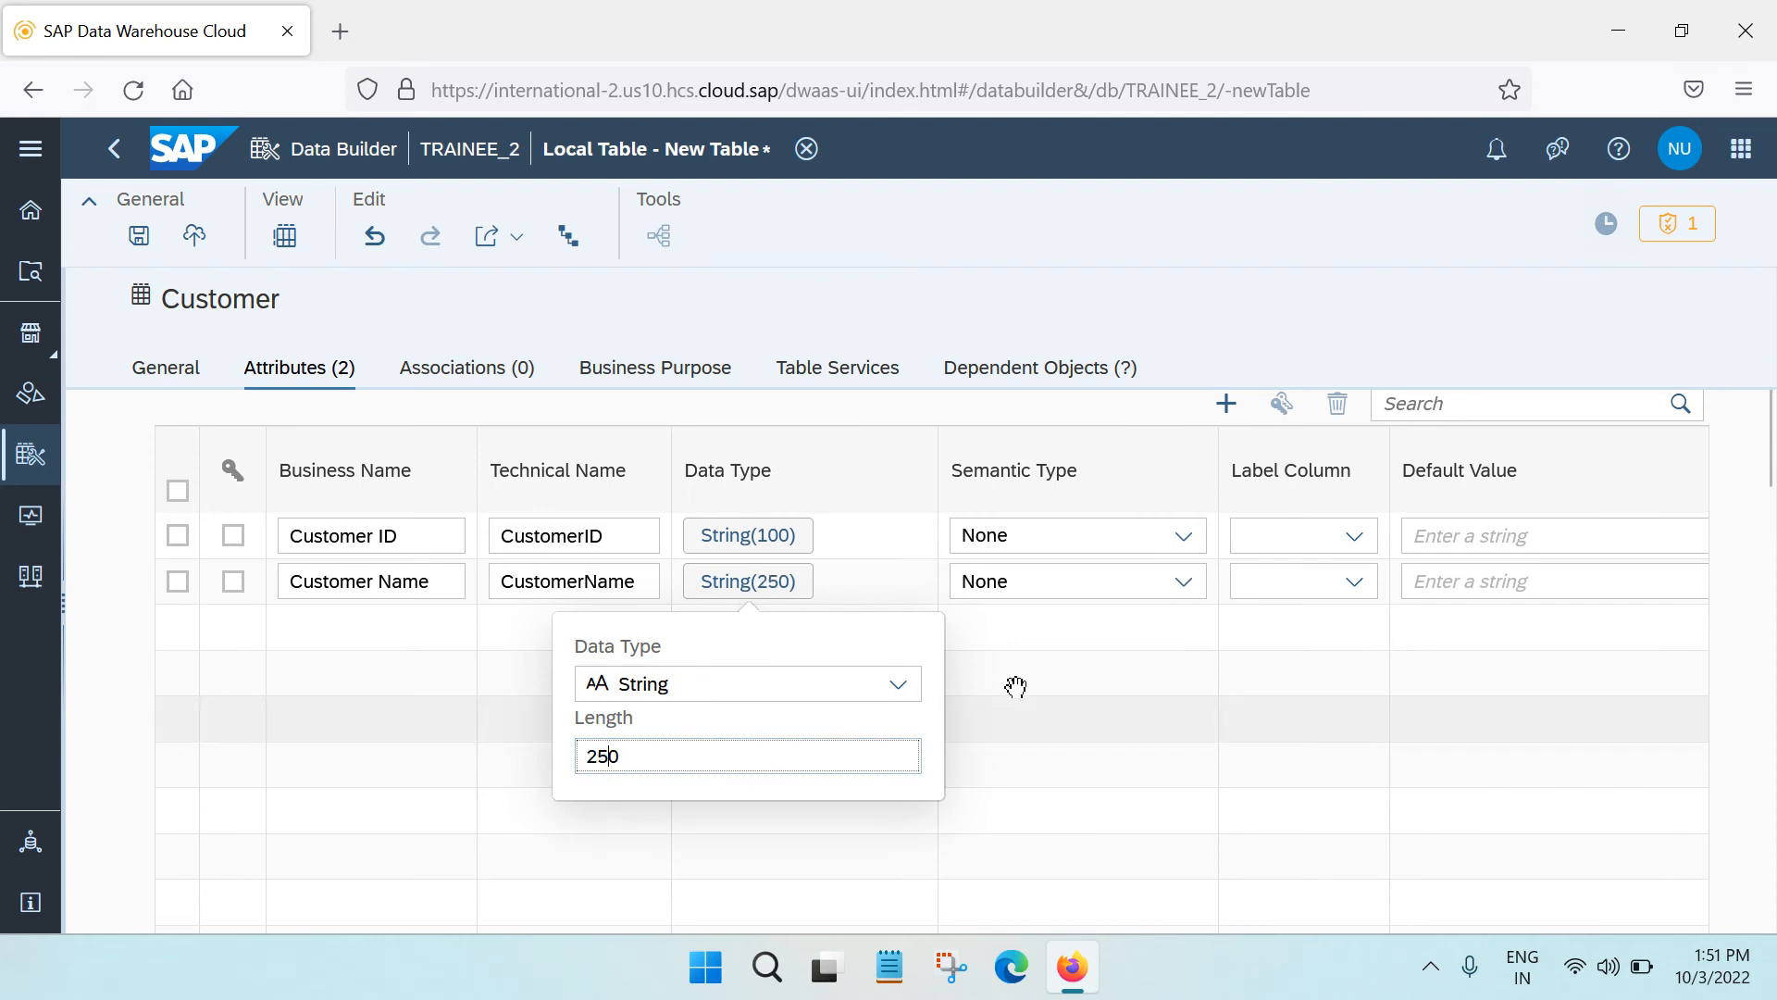
{"action": "left_click", "coordinate": [1035, 662]}
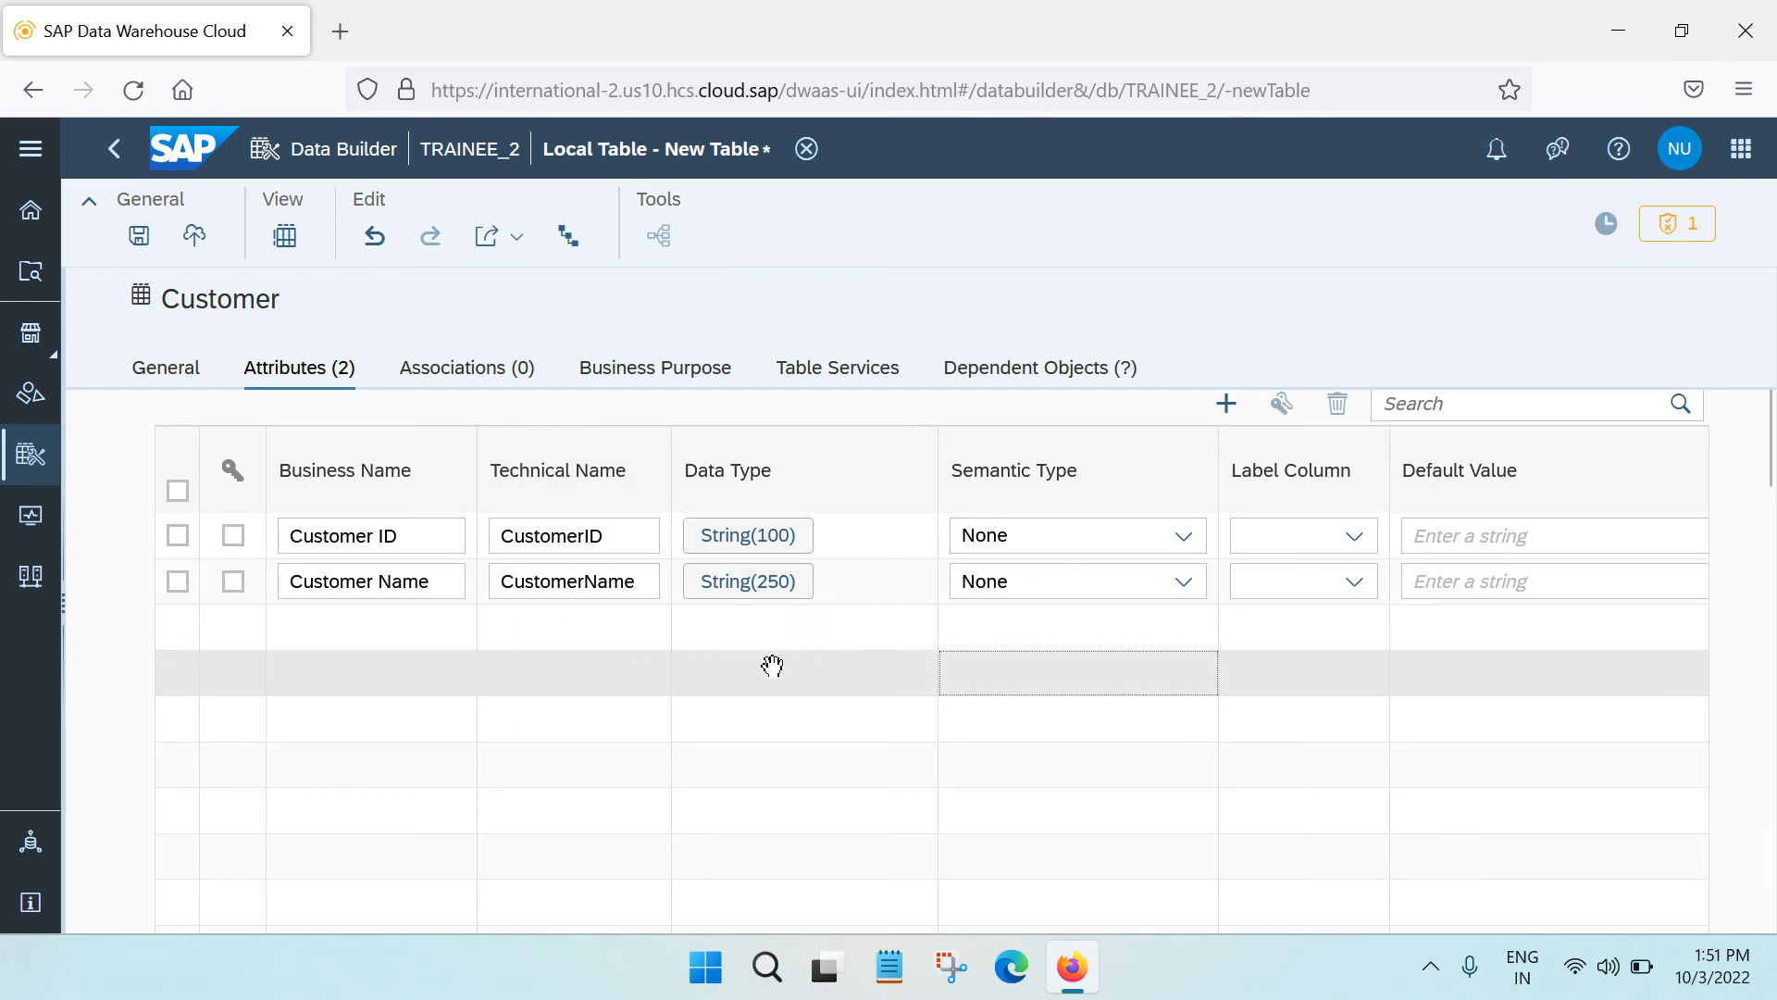
View the table's associations and enter Customer Master Data as the business purpose description.
{"action": "scroll", "coordinate": [595, 650], "scroll_direction": "down", "scroll_amount": 1}
{"action": "scroll", "coordinate": [595, 650], "scroll_direction": "down", "scroll_amount": 5}
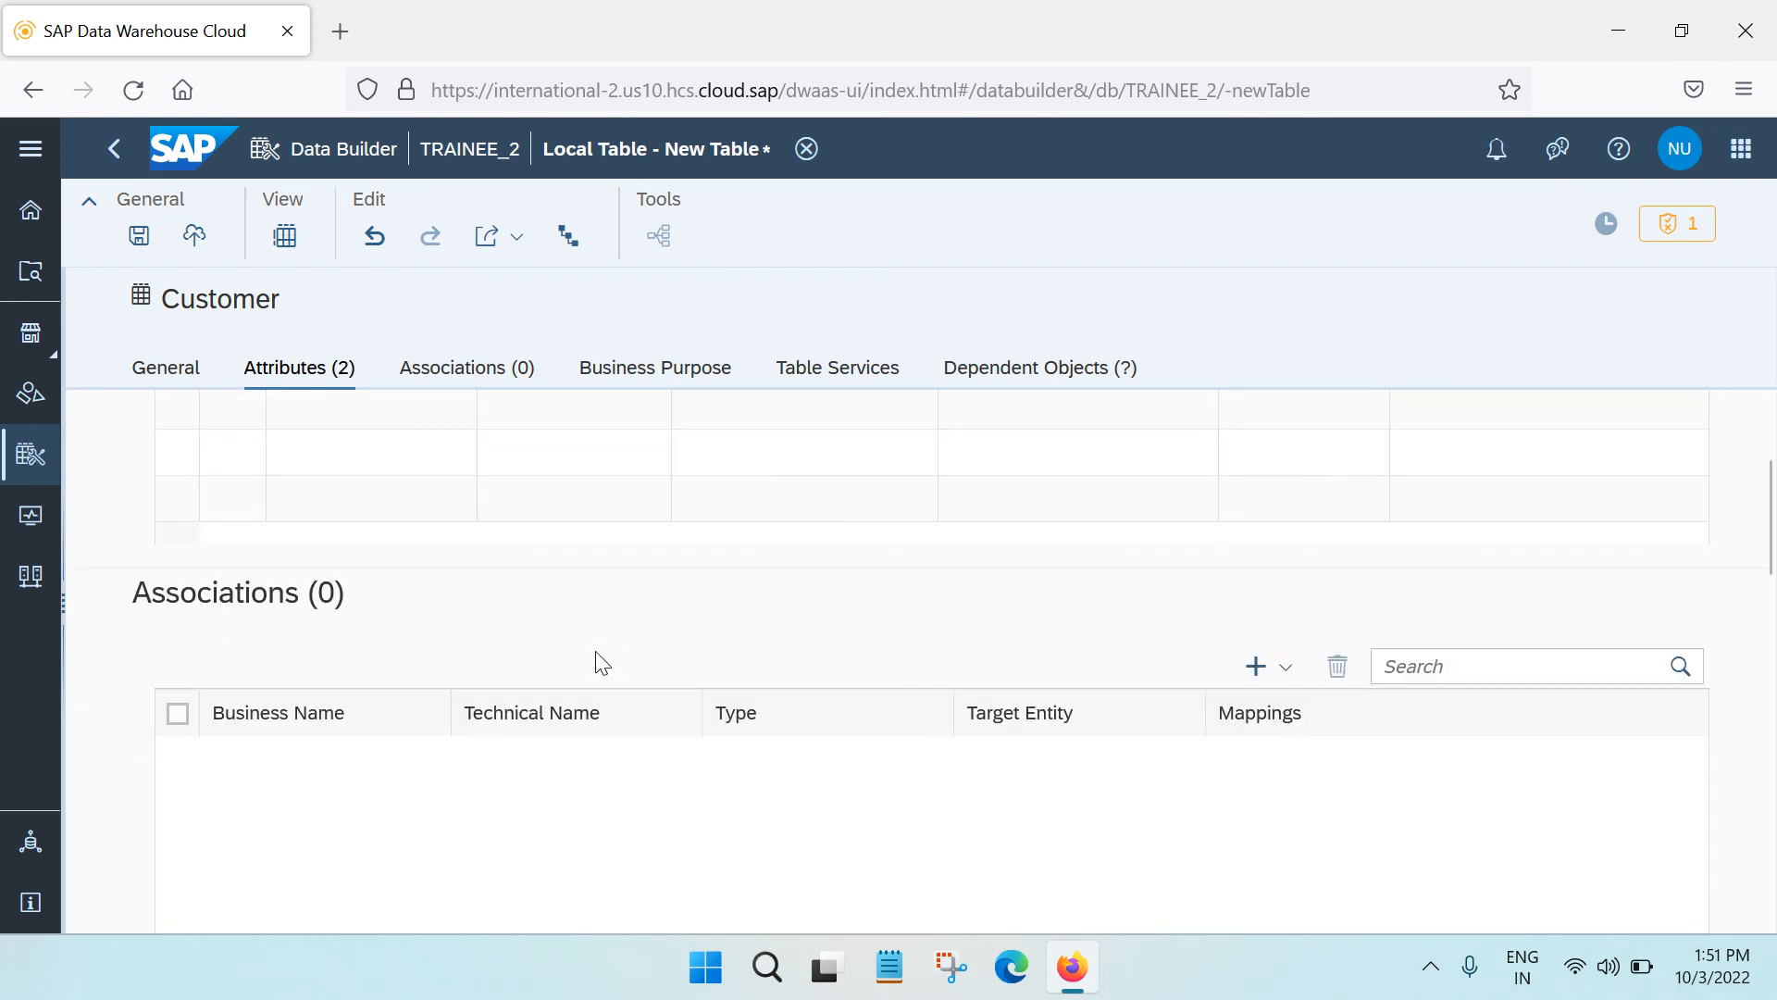
{"action": "left_click", "coordinate": [449, 370]}
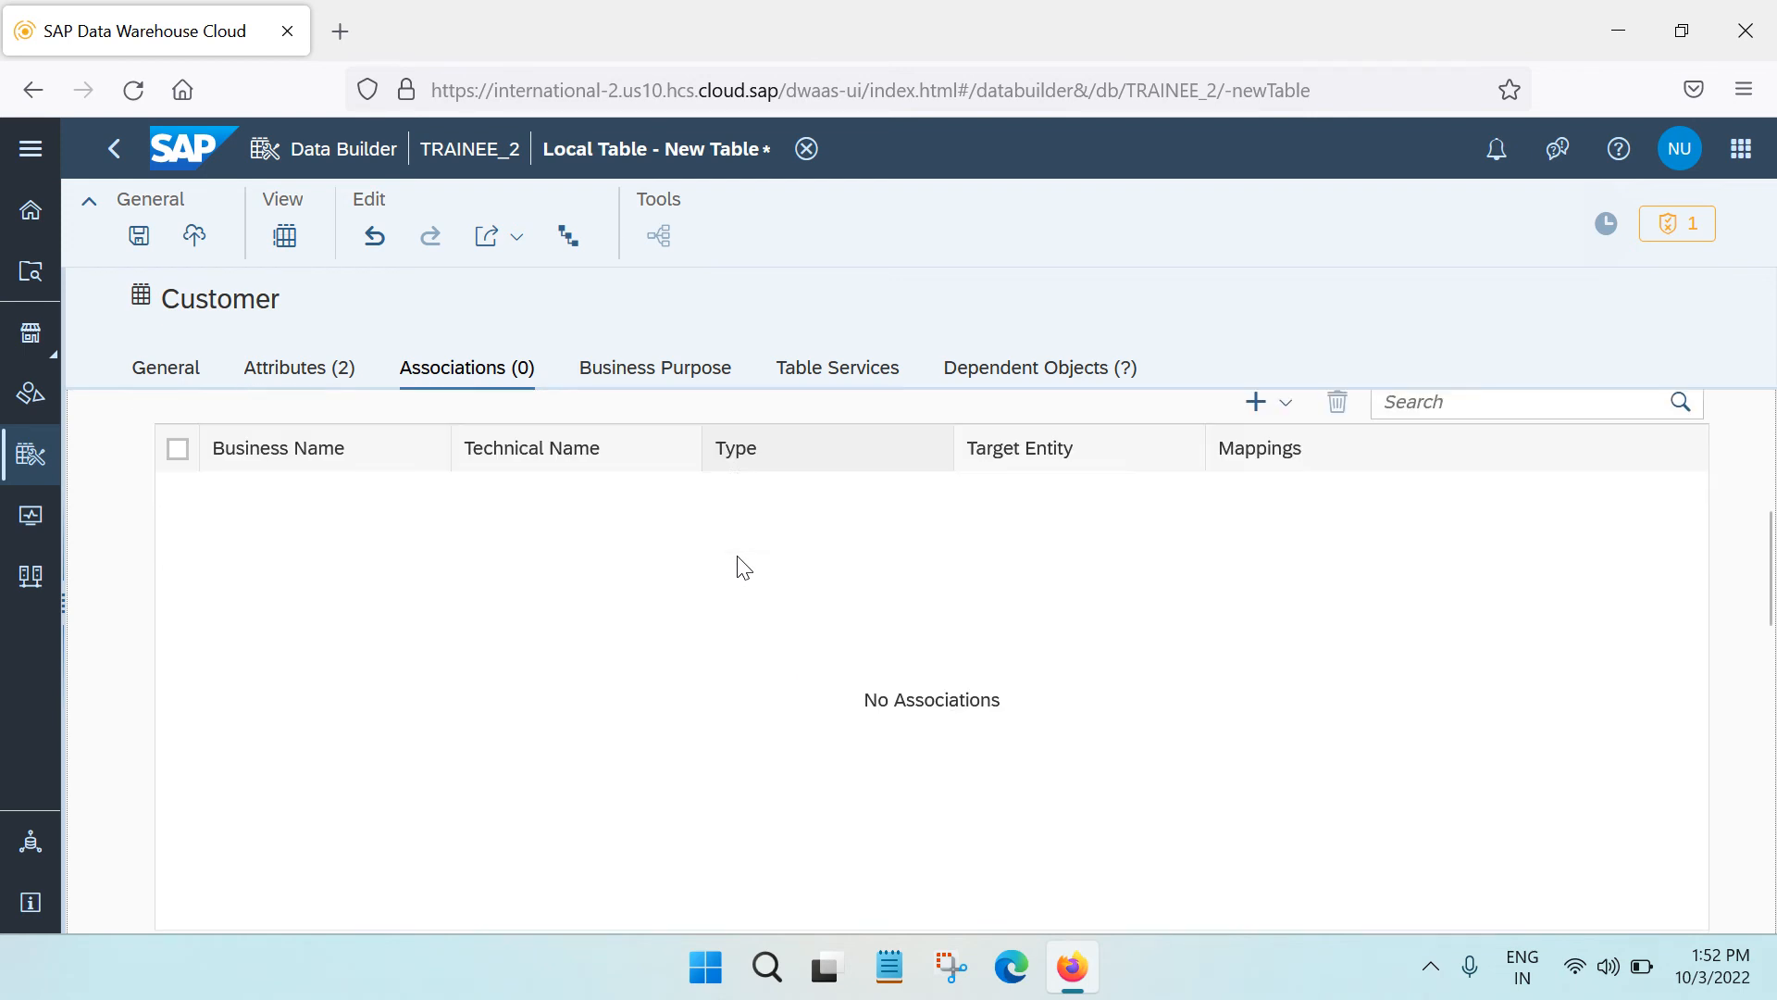
{"action": "scroll", "coordinate": [738, 565], "scroll_direction": "down", "scroll_amount": 5}
{"action": "left_click", "coordinate": [467, 625]}
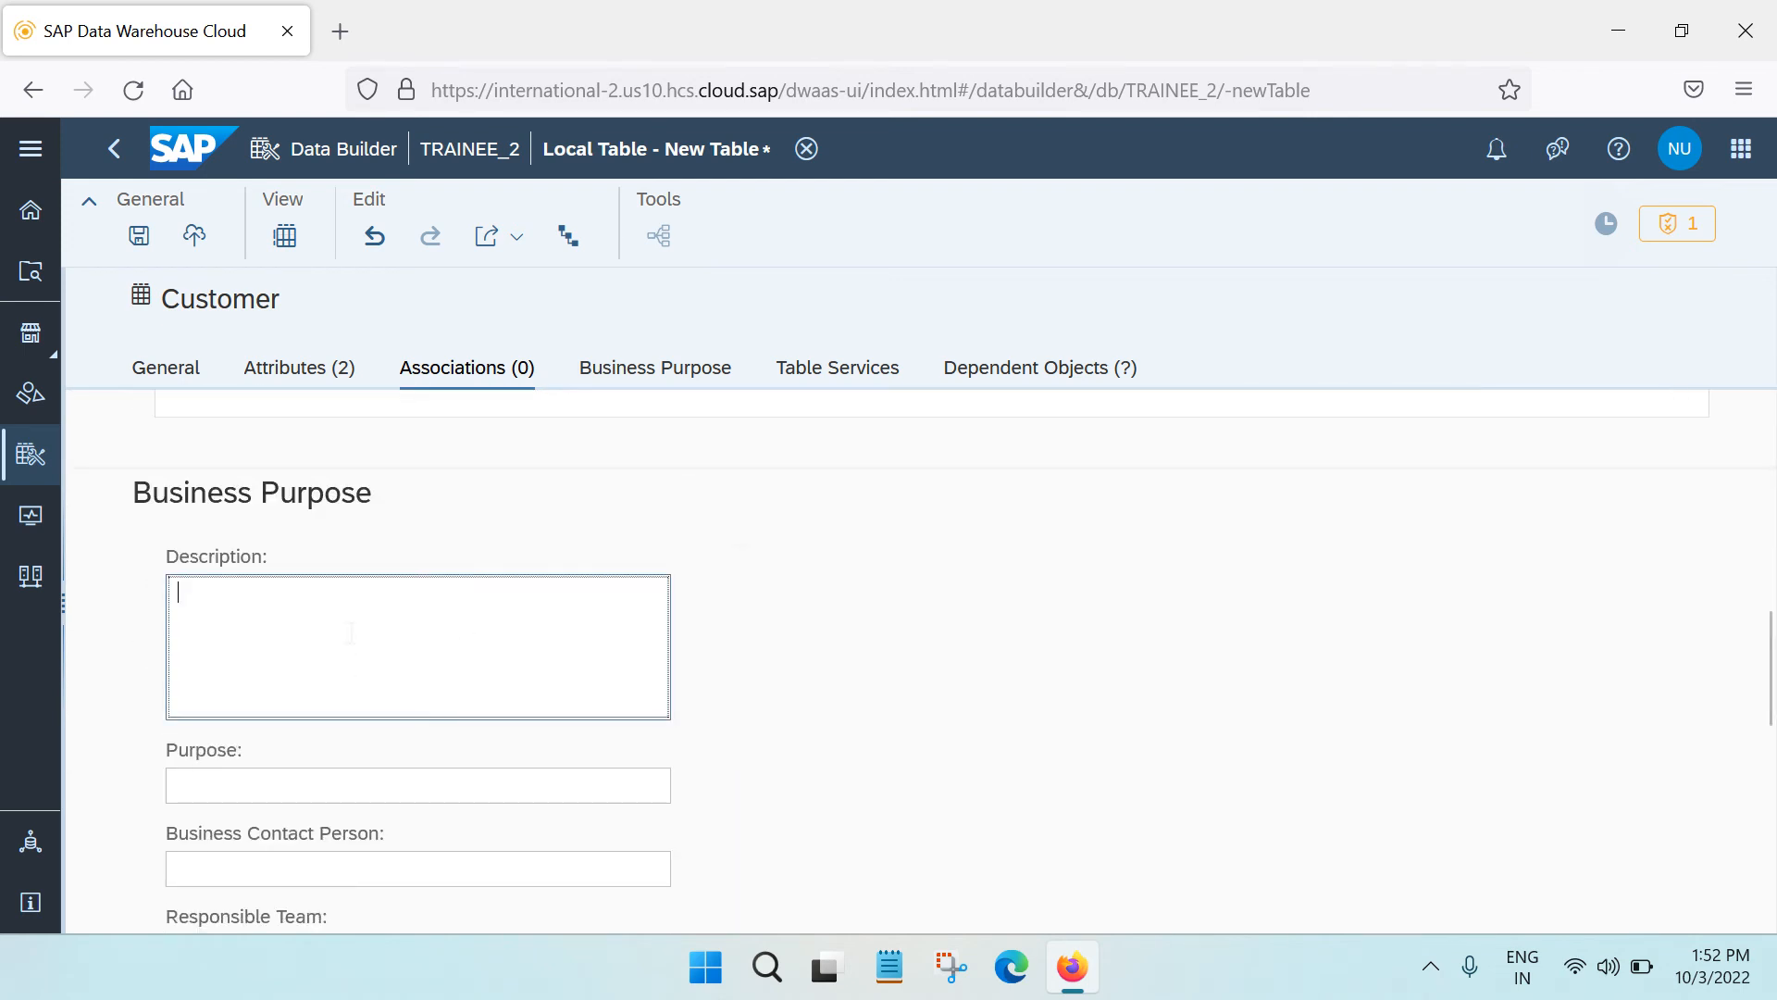
{"action": "type", "text": "Customer Master Data"}
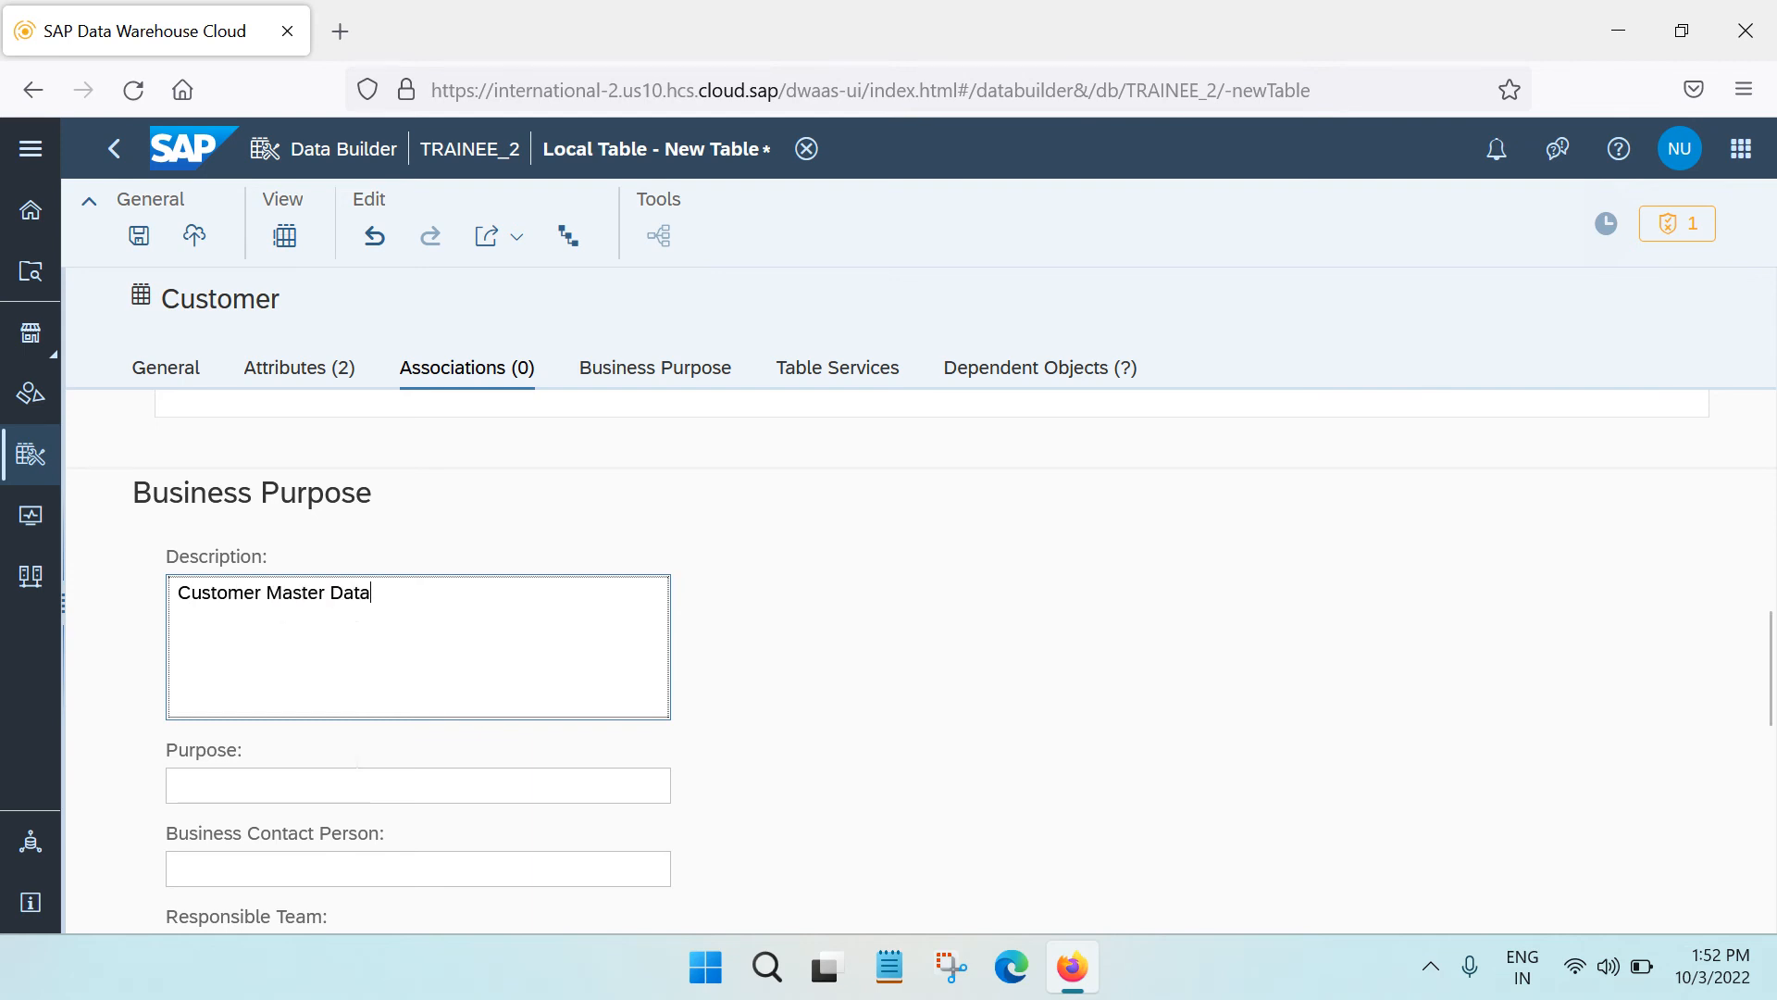
Look through the remaining business purpose fields, table services and dependent objects, and return to the table's general properties.
{"action": "left_click", "coordinate": [391, 787]}
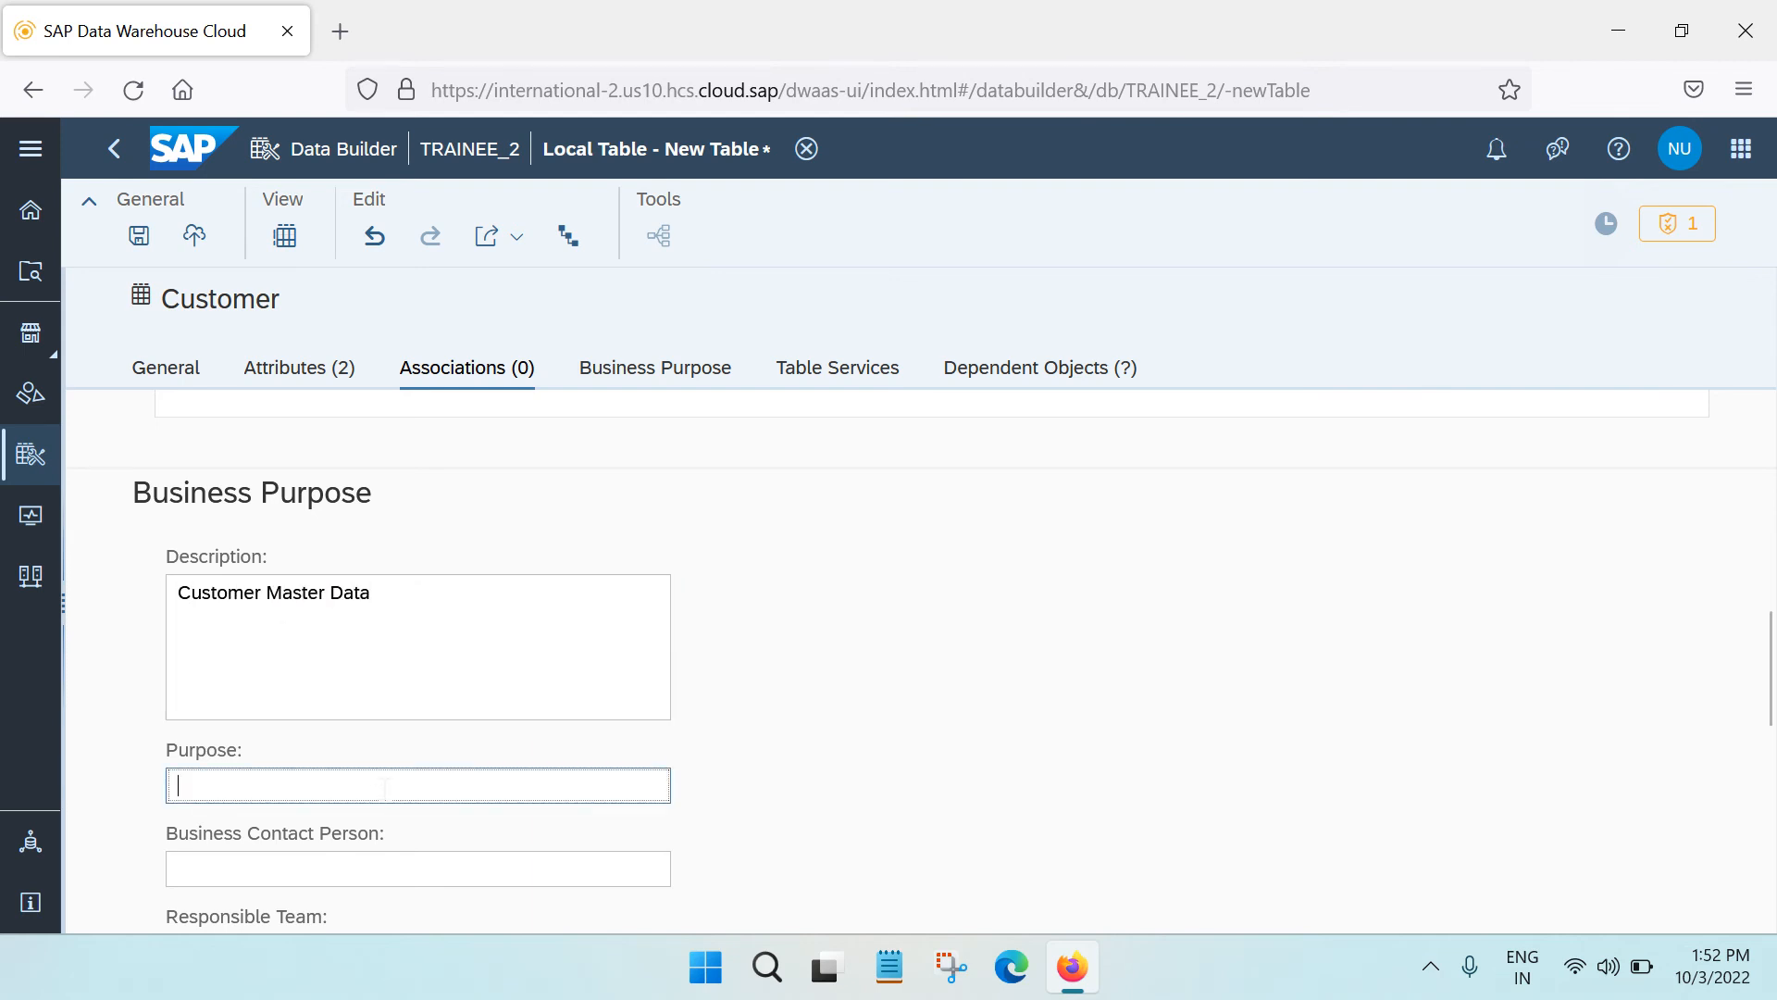
{"action": "scroll", "coordinate": [389, 801], "scroll_direction": "down", "scroll_amount": 3}
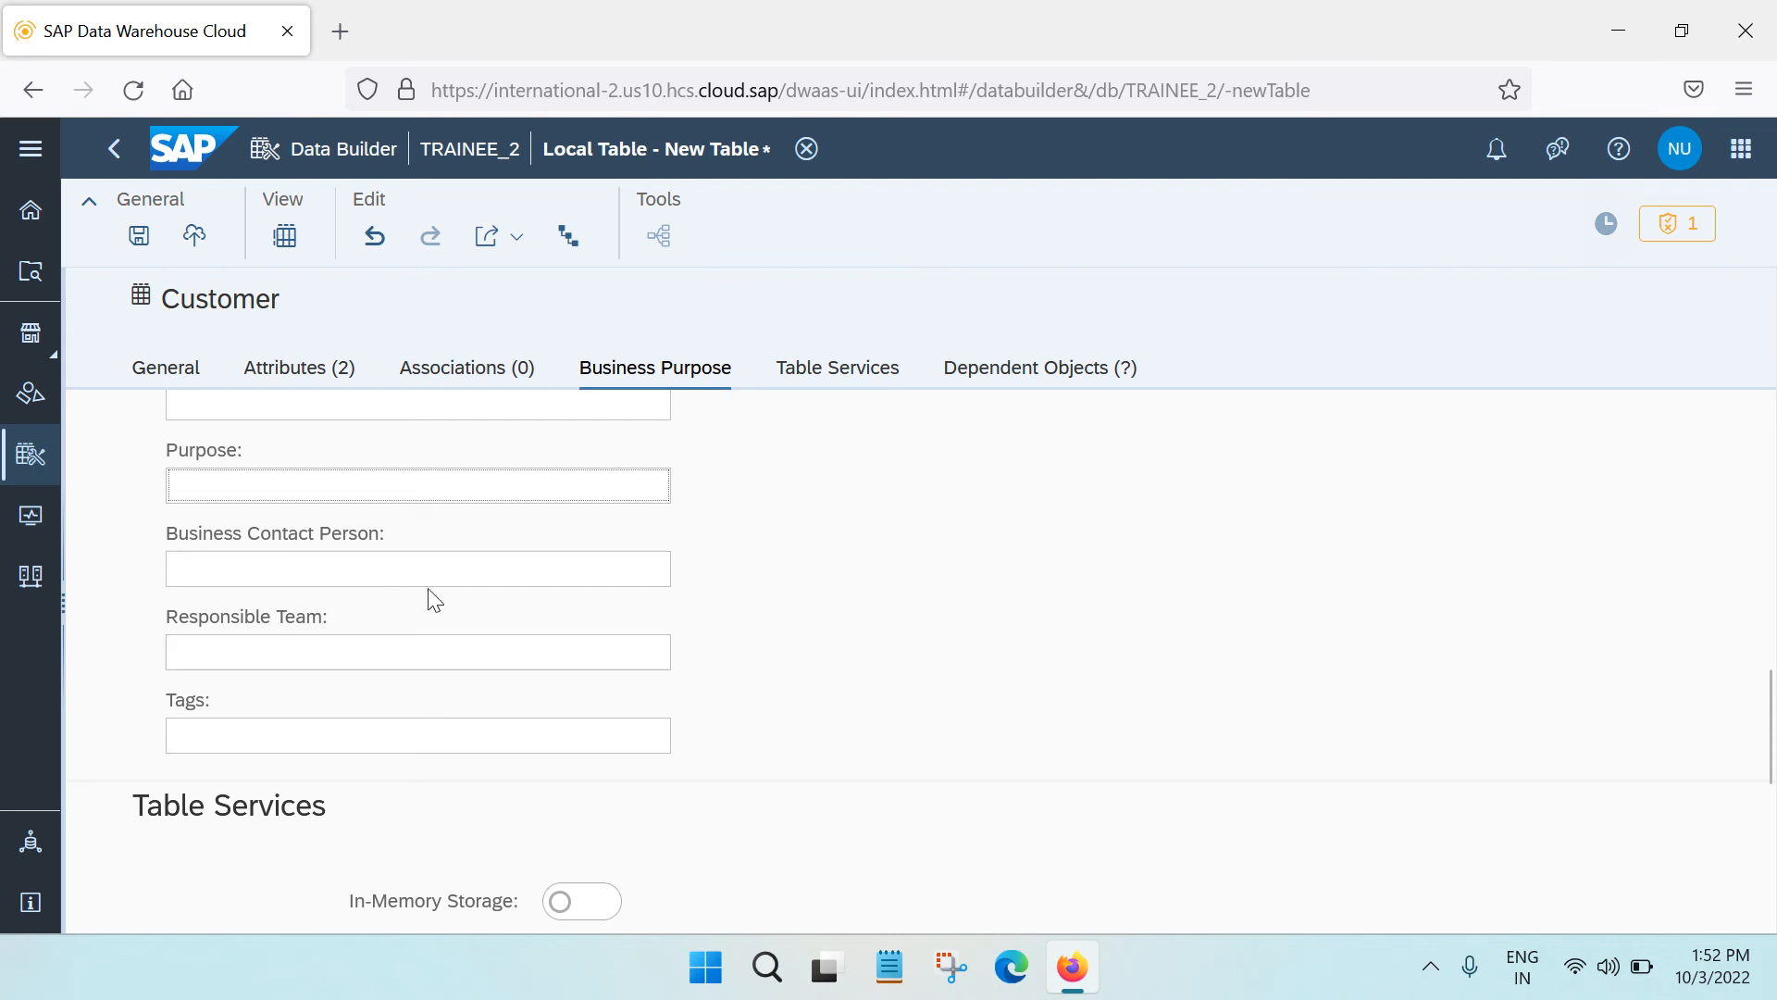
{"action": "scroll", "coordinate": [417, 653], "scroll_direction": "up", "scroll_amount": 2}
{"action": "scroll", "coordinate": [675, 705], "scroll_direction": "down", "scroll_amount": 5}
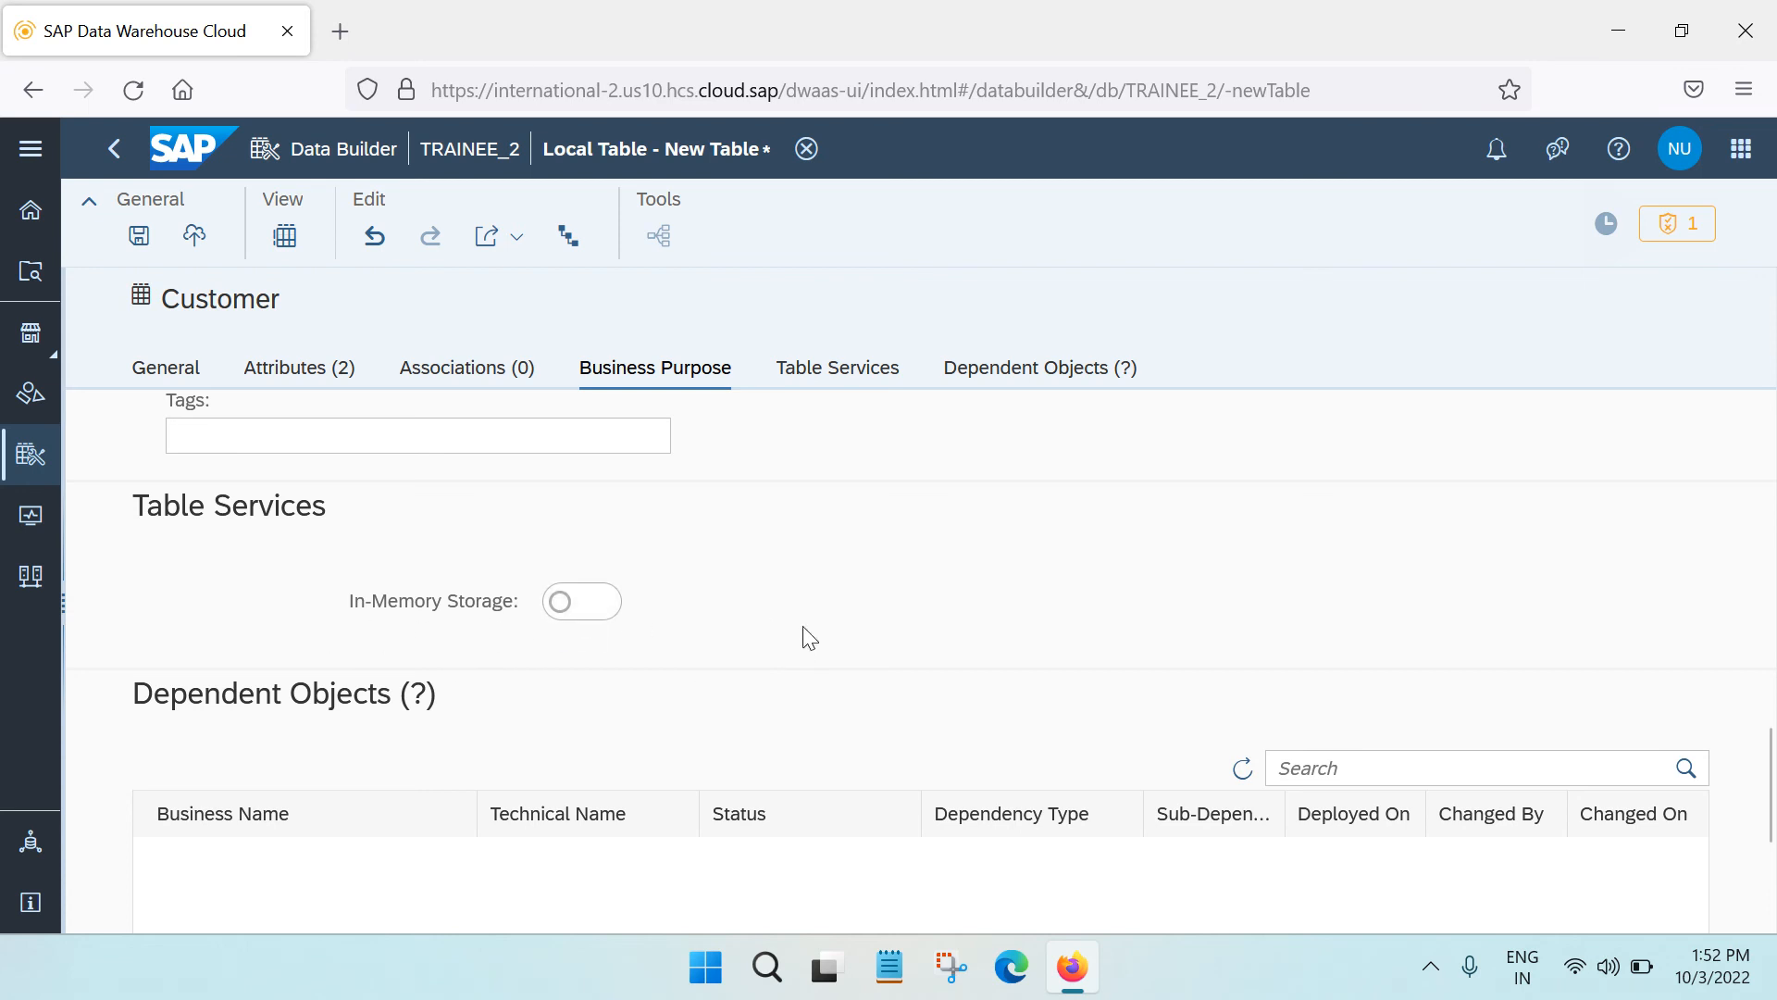
{"action": "scroll", "coordinate": [817, 627], "scroll_direction": "down", "scroll_amount": 3}
{"action": "scroll", "coordinate": [272, 616], "scroll_direction": "up", "scroll_amount": 2}
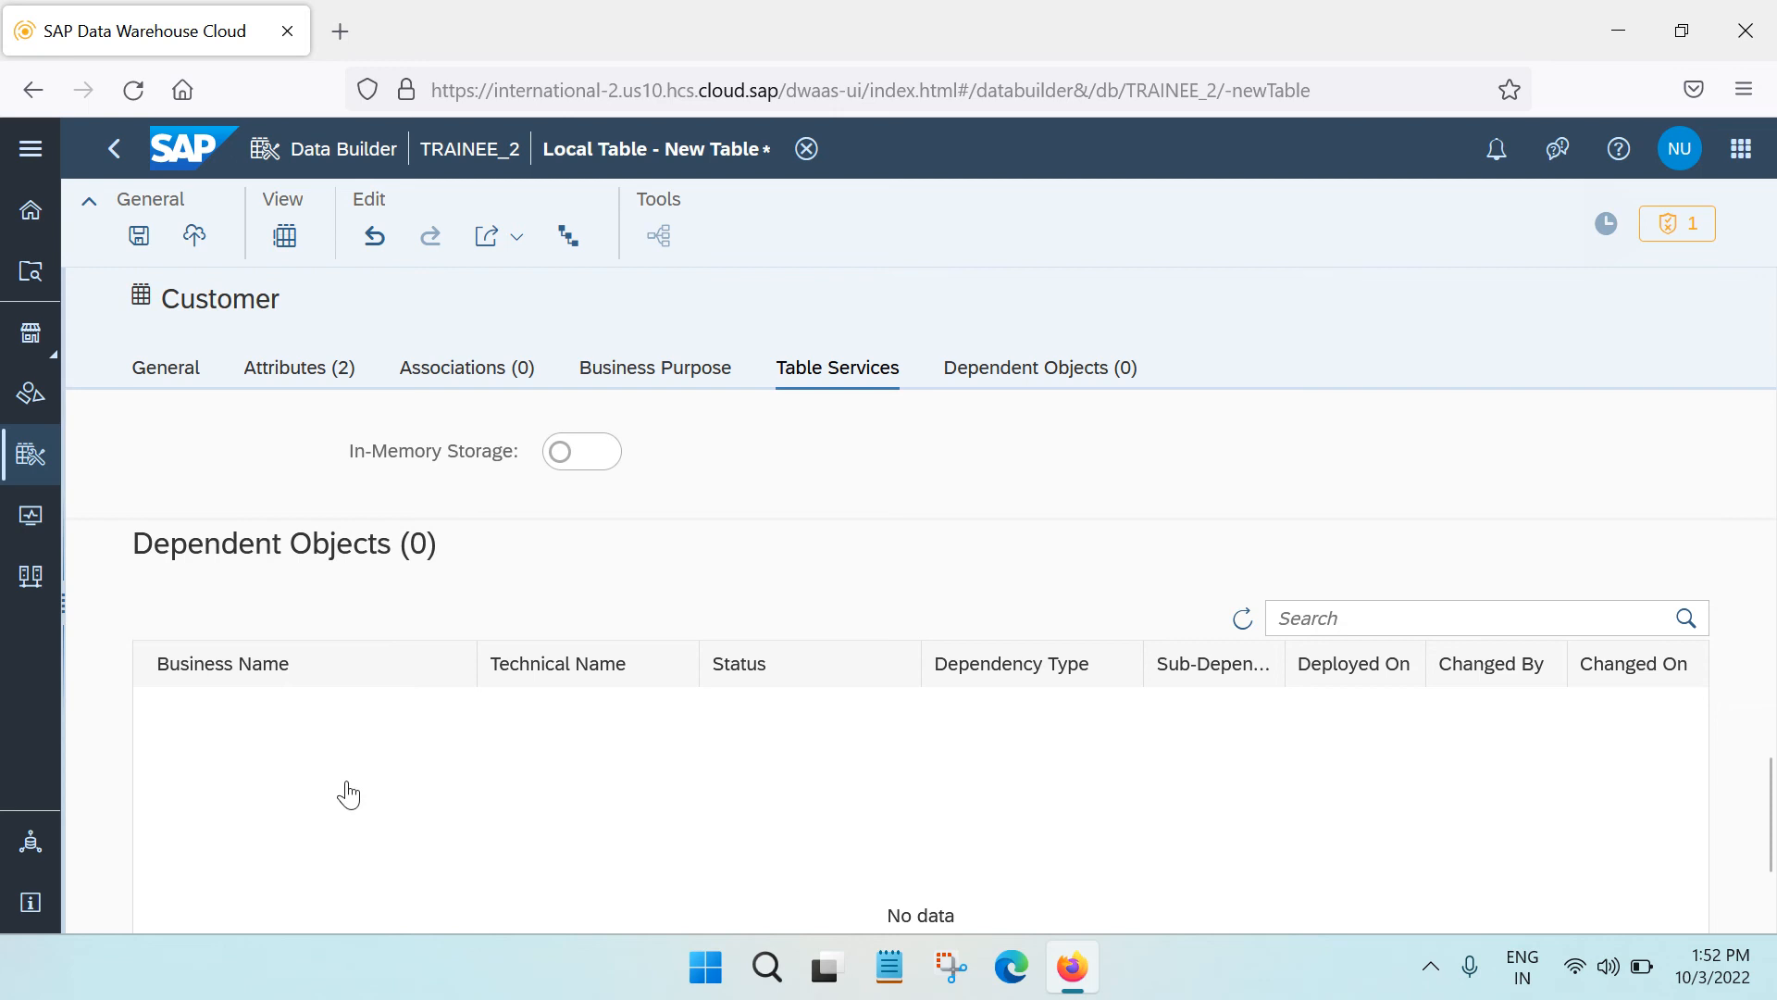
{"action": "scroll", "coordinate": [539, 747], "scroll_direction": "down", "scroll_amount": 3}
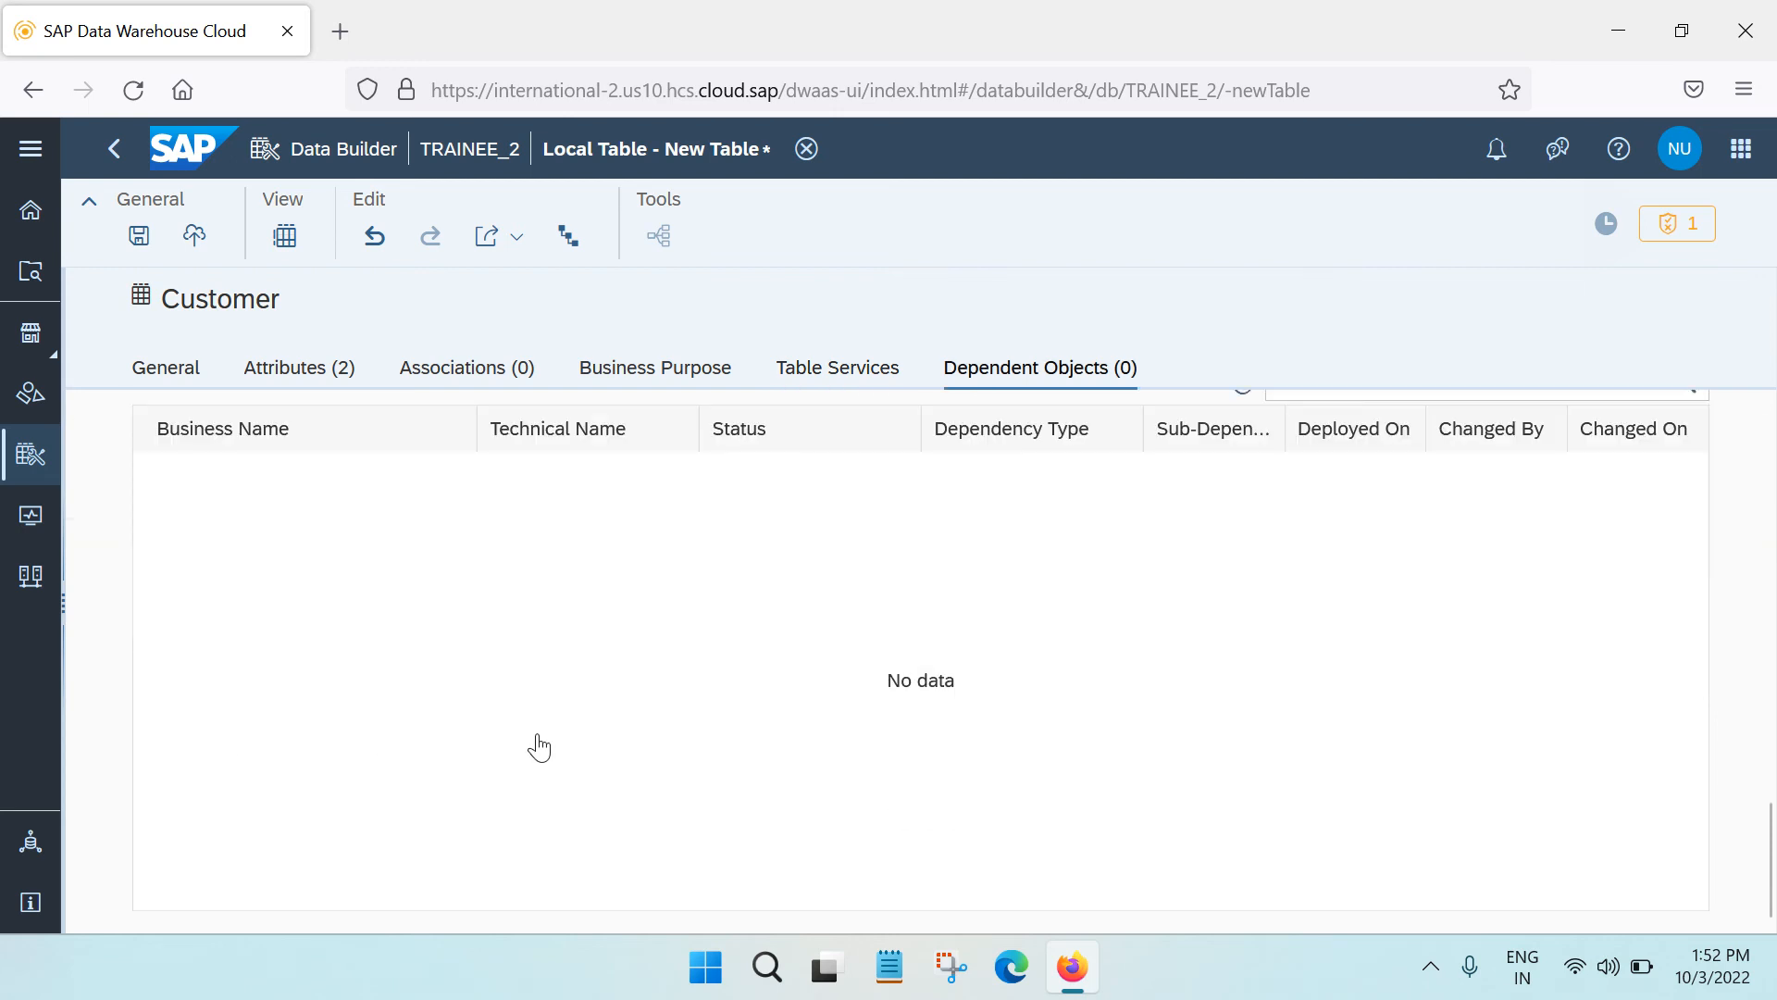
{"action": "scroll", "coordinate": [539, 747], "scroll_direction": "up", "scroll_amount": 8}
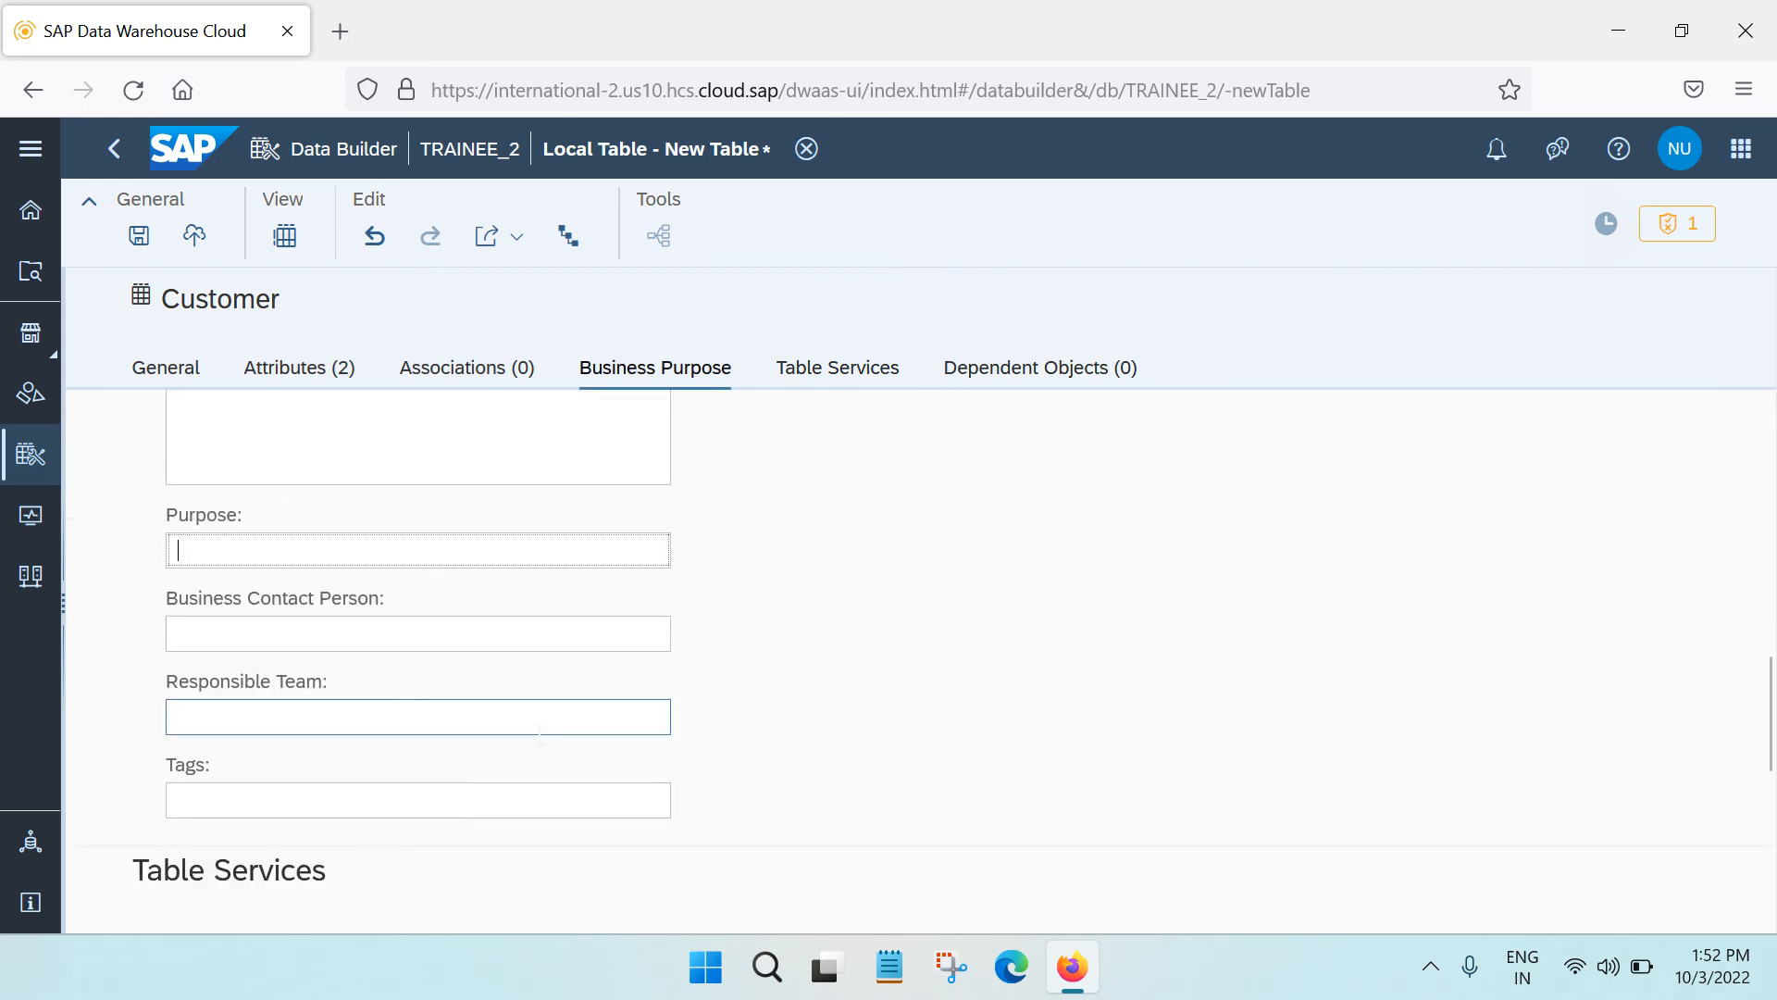
{"action": "scroll", "coordinate": [540, 733], "scroll_direction": "up", "scroll_amount": 10}
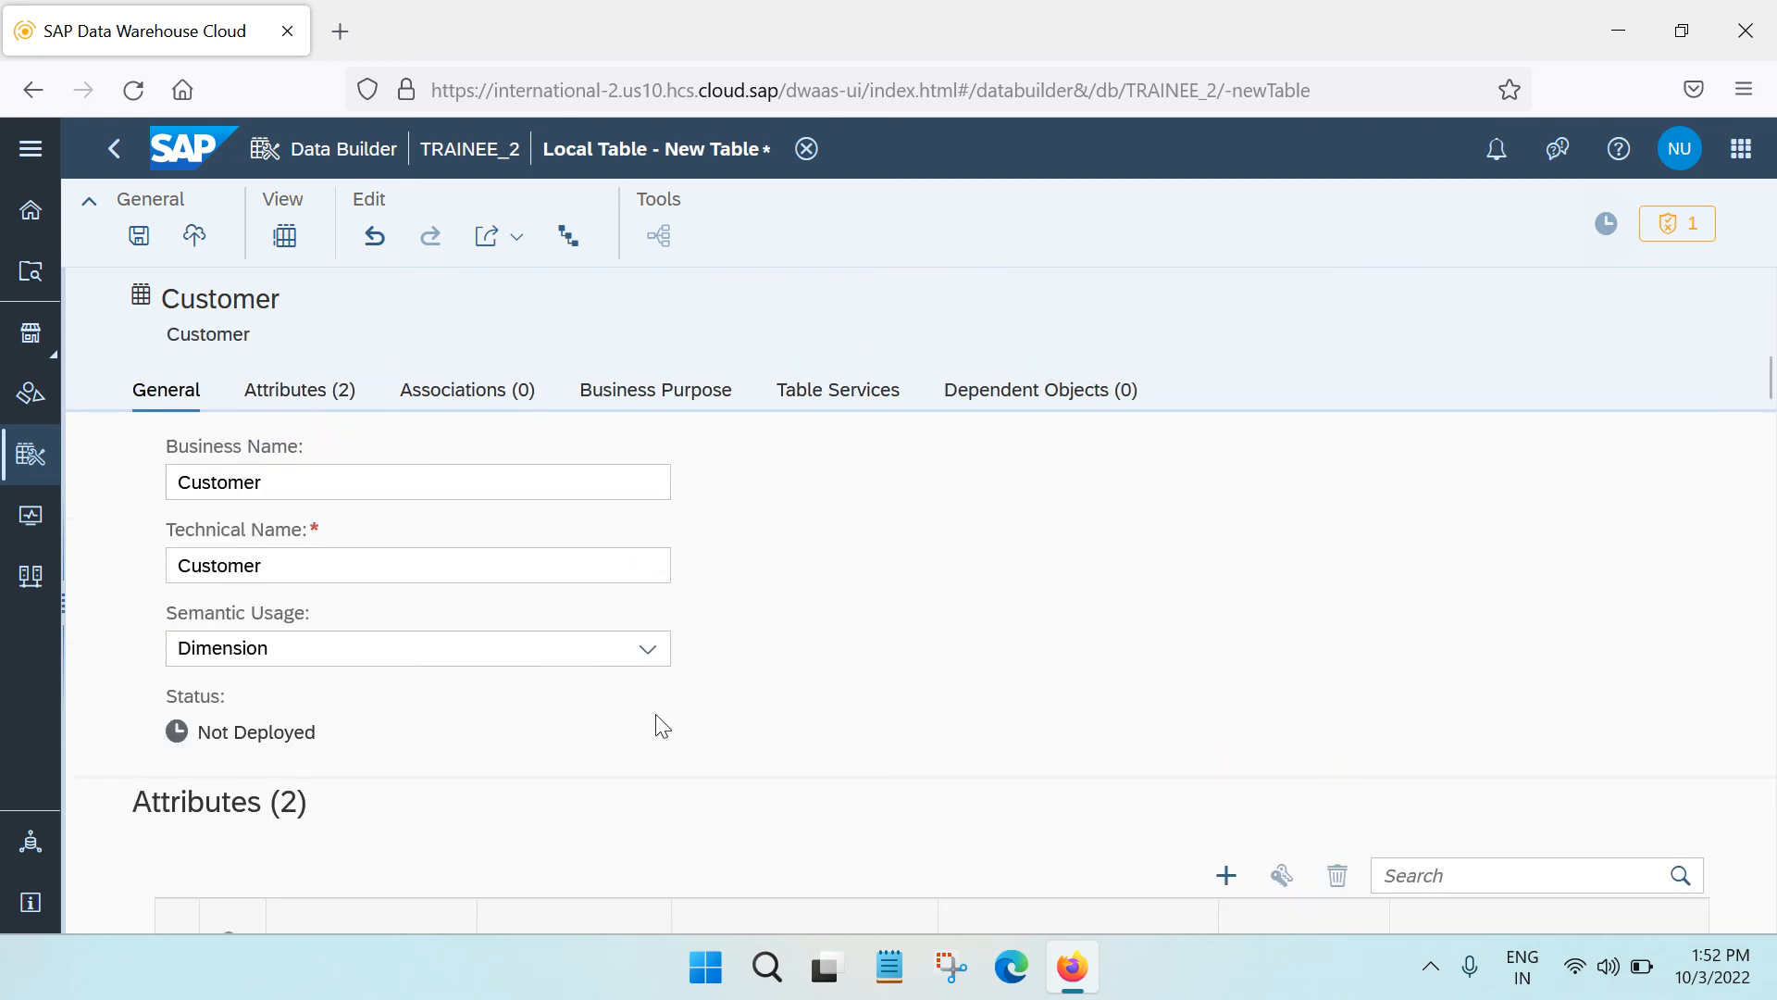
Try to save the table, cancel at the validation messages and mark the Customer ID attribute as key.
{"action": "left_click", "coordinate": [140, 237]}
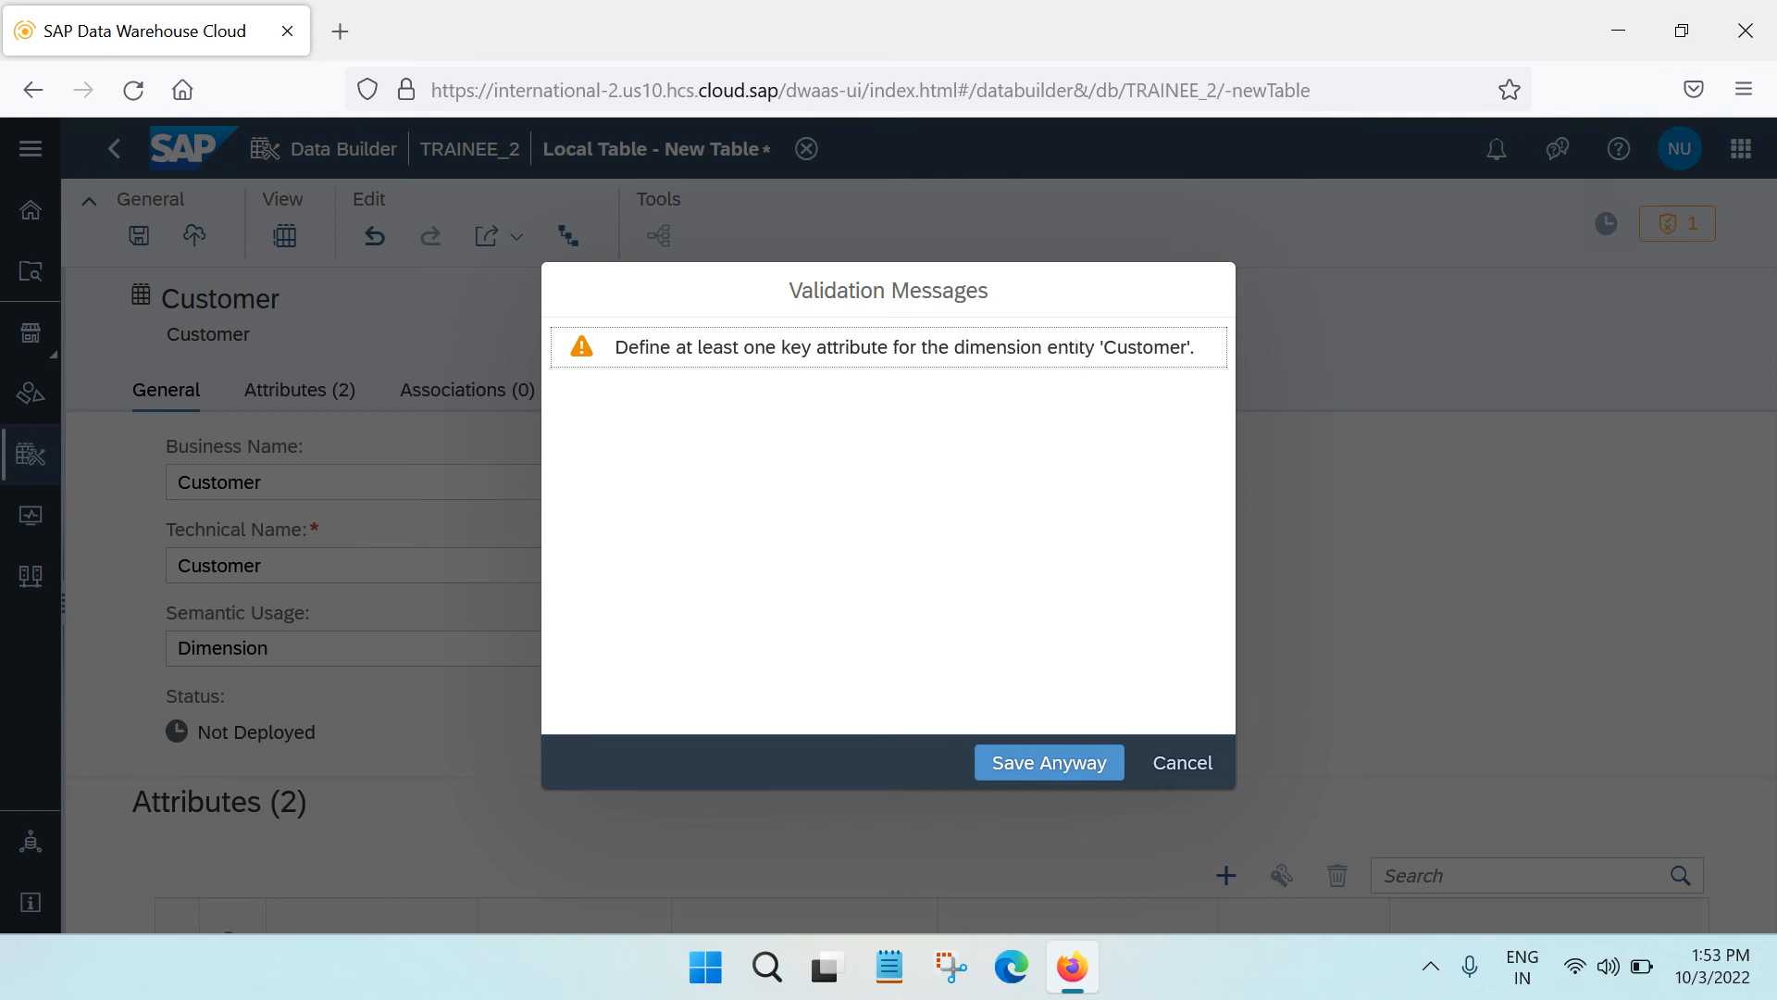
{"action": "left_click", "coordinate": [1199, 772]}
{"action": "scroll", "coordinate": [532, 678], "scroll_direction": "down", "scroll_amount": 3}
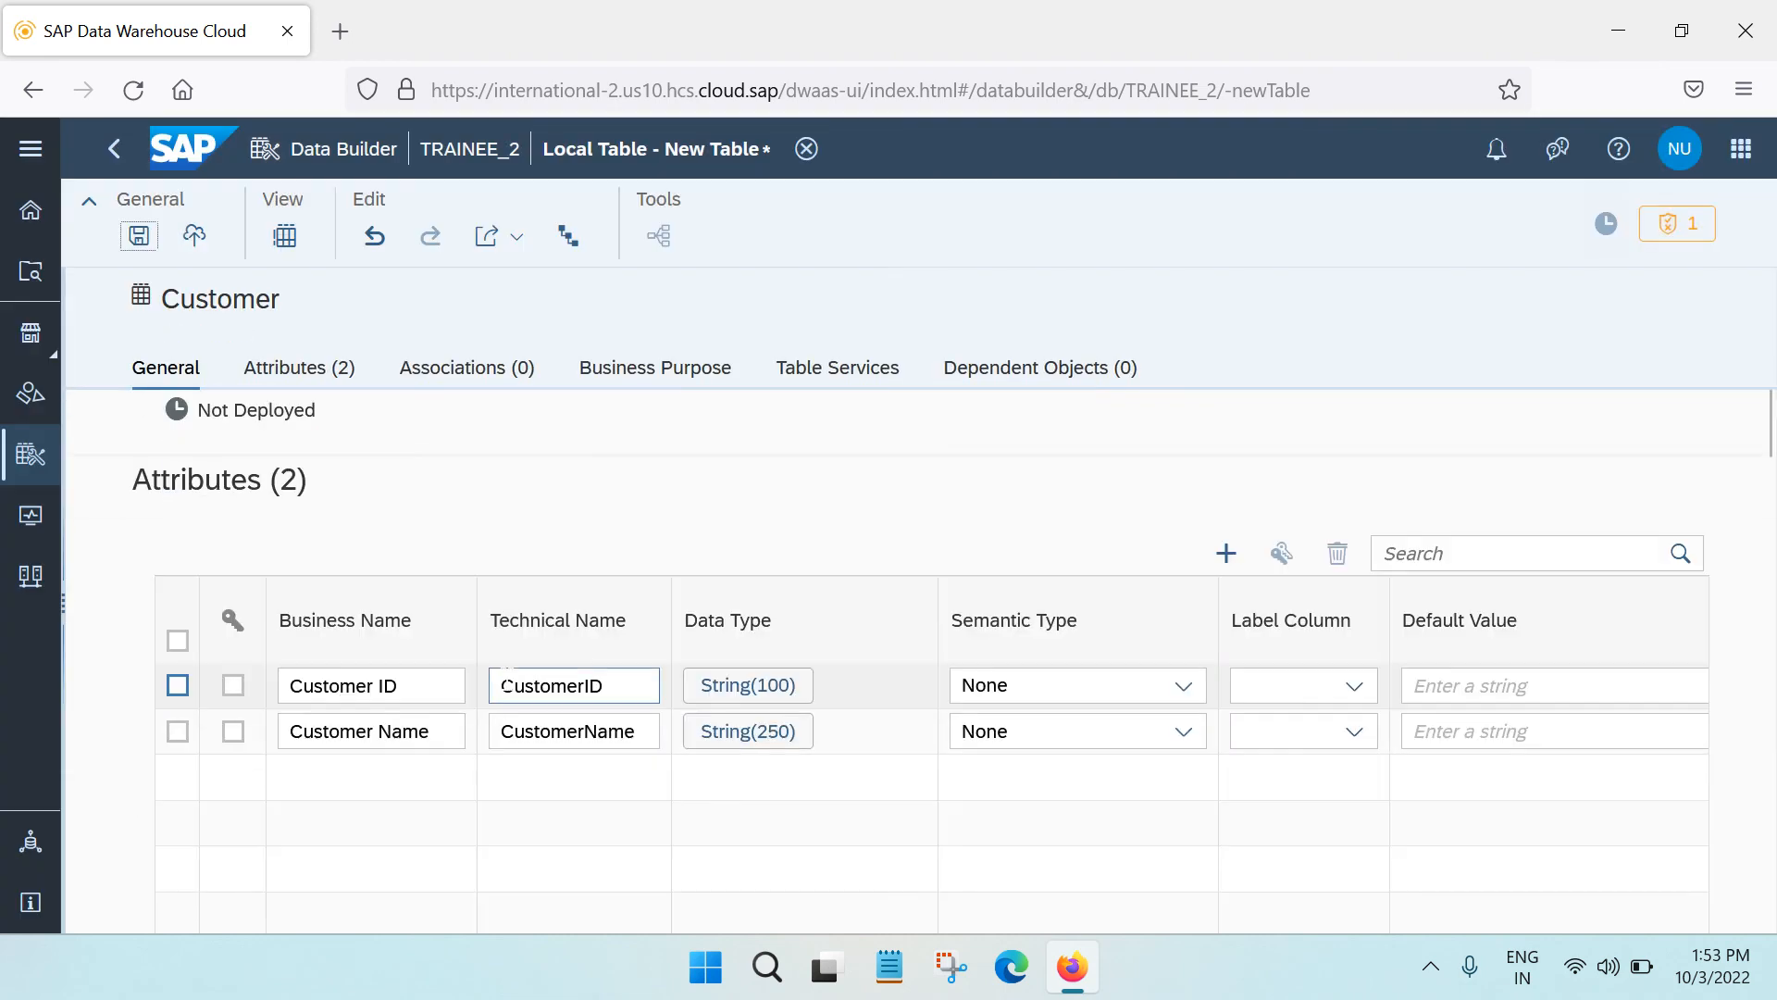
{"action": "left_click", "coordinate": [233, 684]}
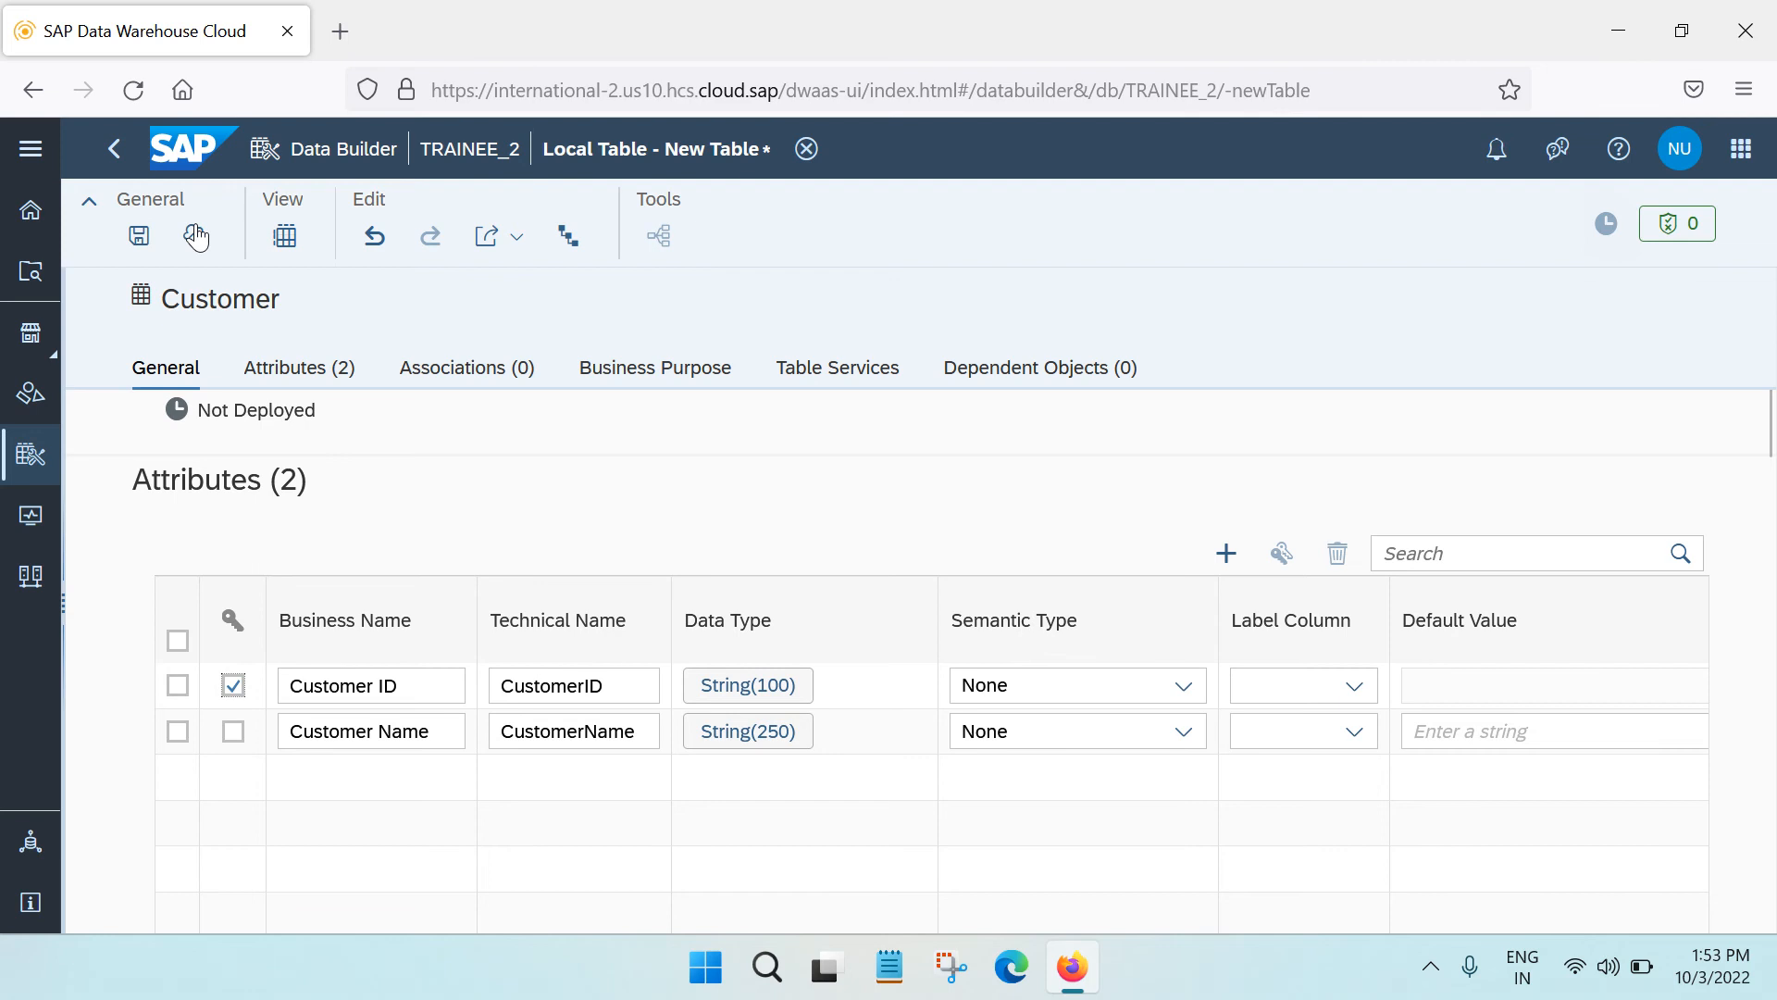
Save the table with CustomerMasterData as its business and technical name, and check its validation messages.
{"action": "left_click", "coordinate": [139, 235]}
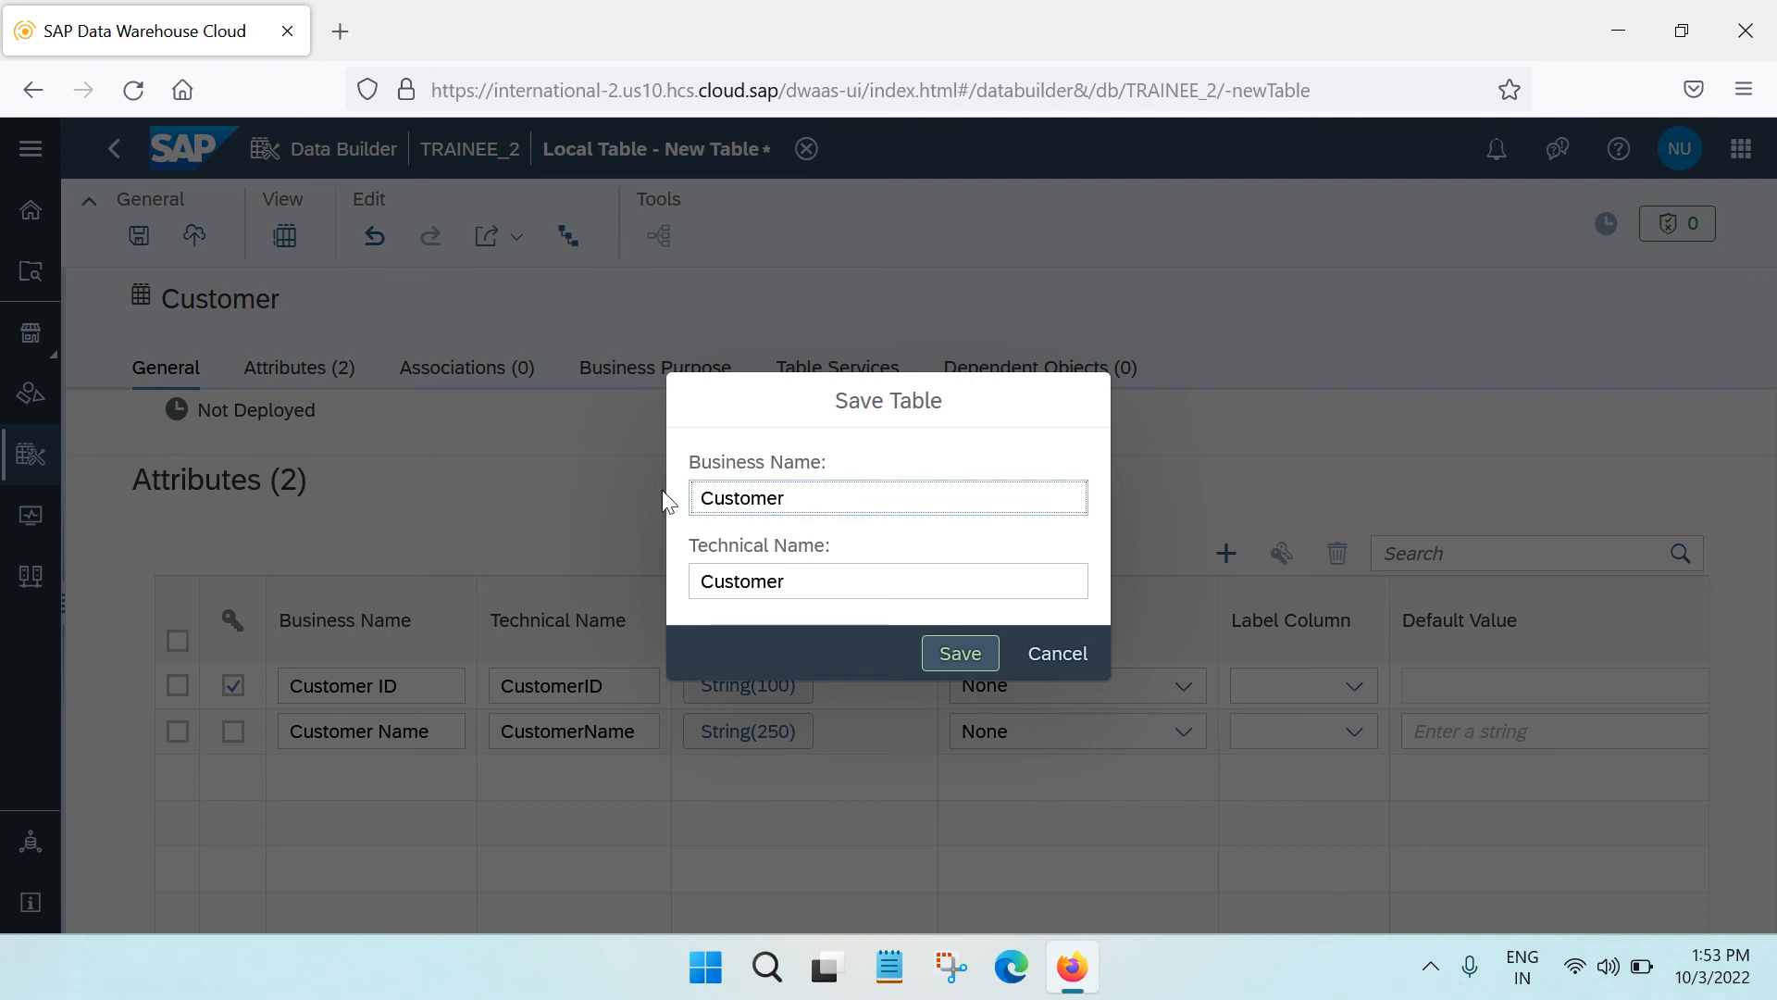
{"action": "left_click", "coordinate": [940, 662]}
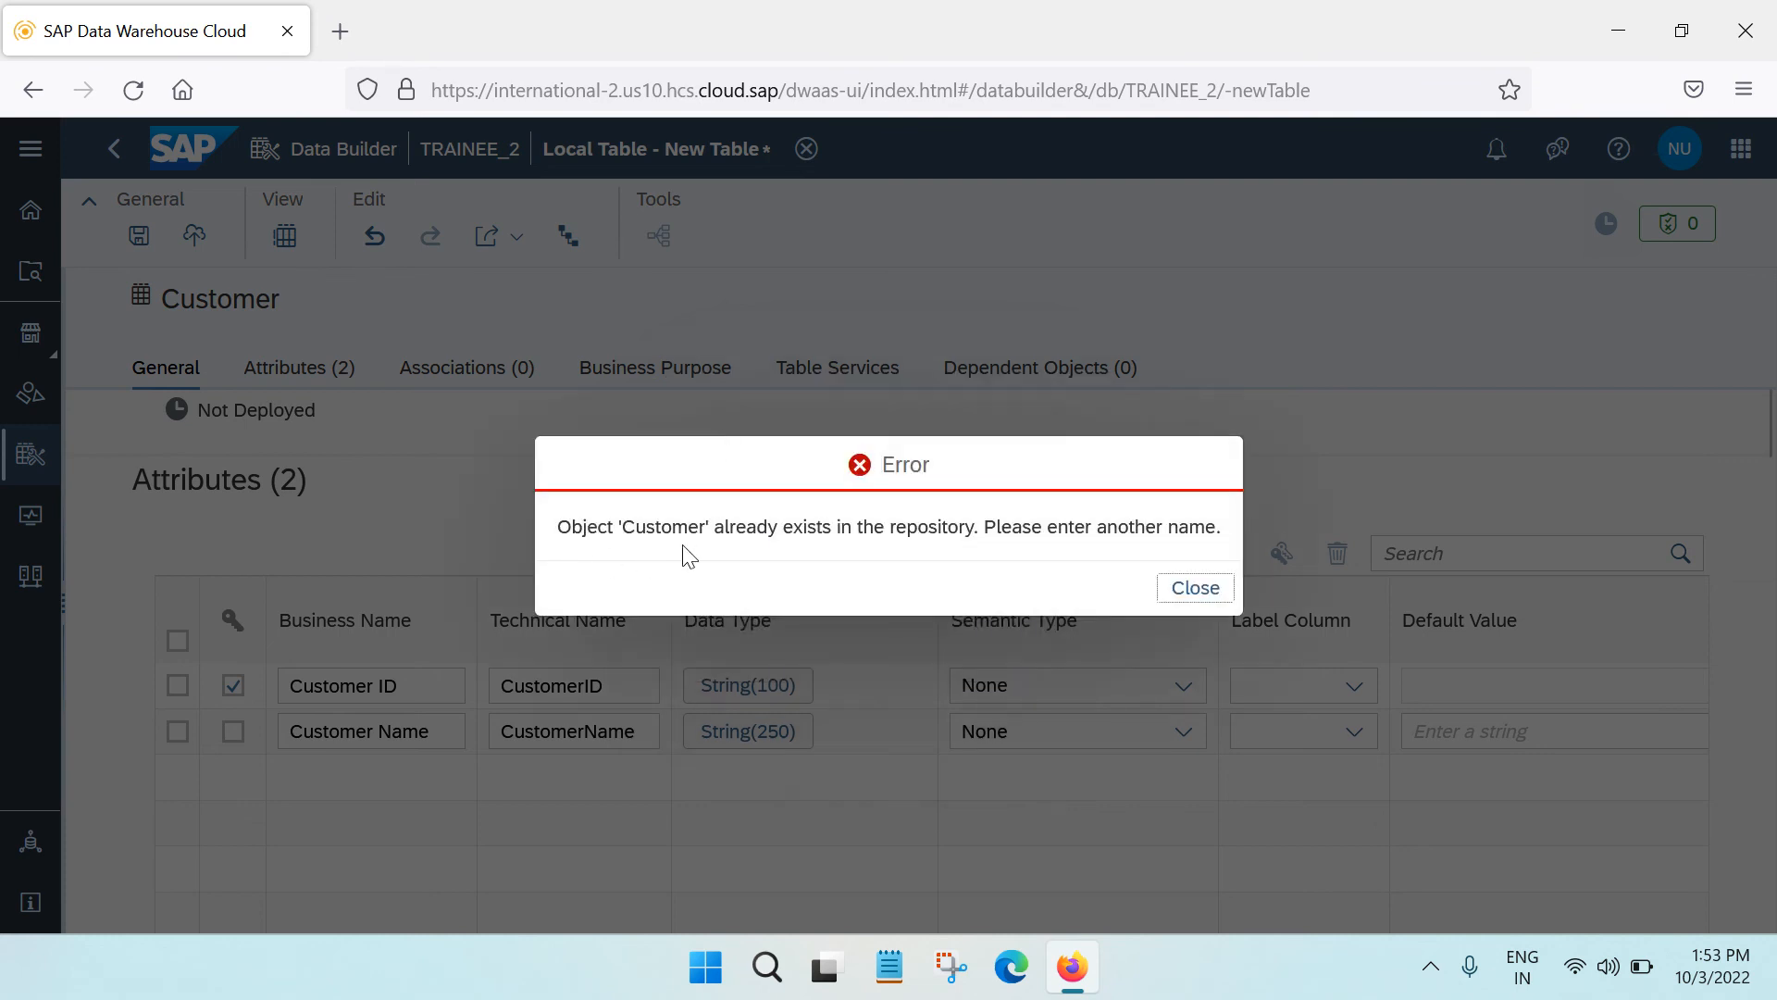
{"action": "left_click", "coordinate": [1189, 588]}
{"action": "left_click", "coordinate": [838, 507]}
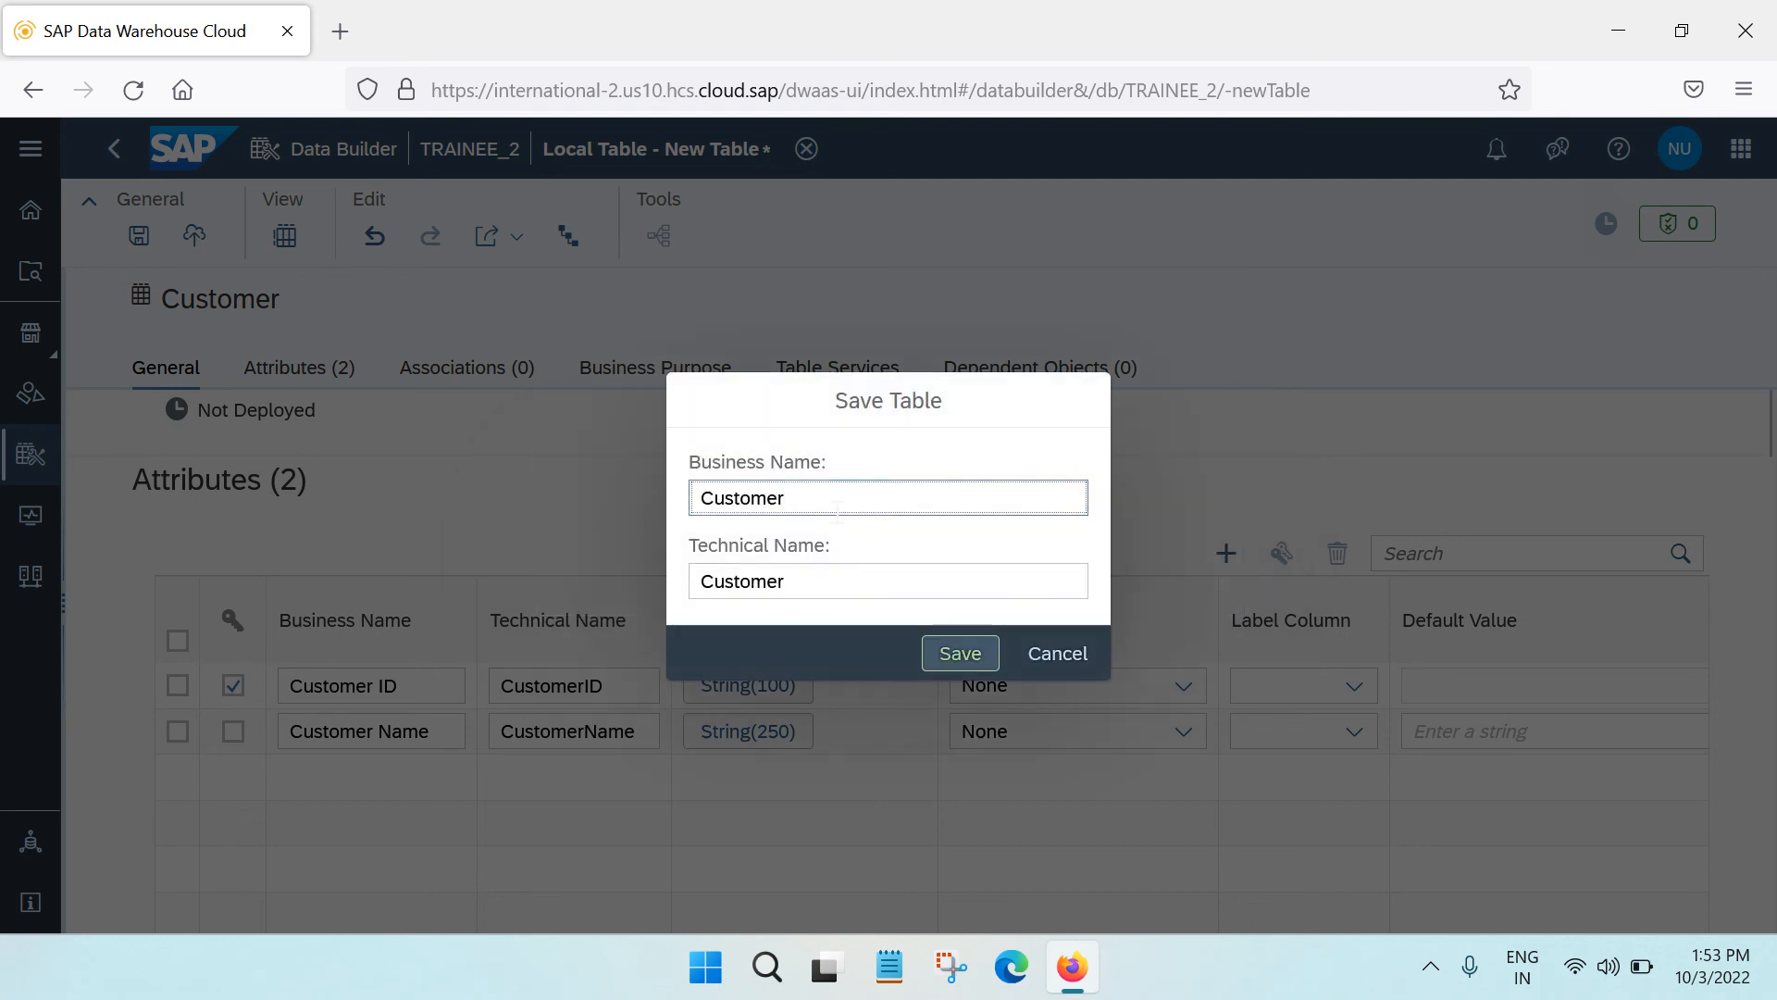
{"action": "type", "text": "MasterData"}
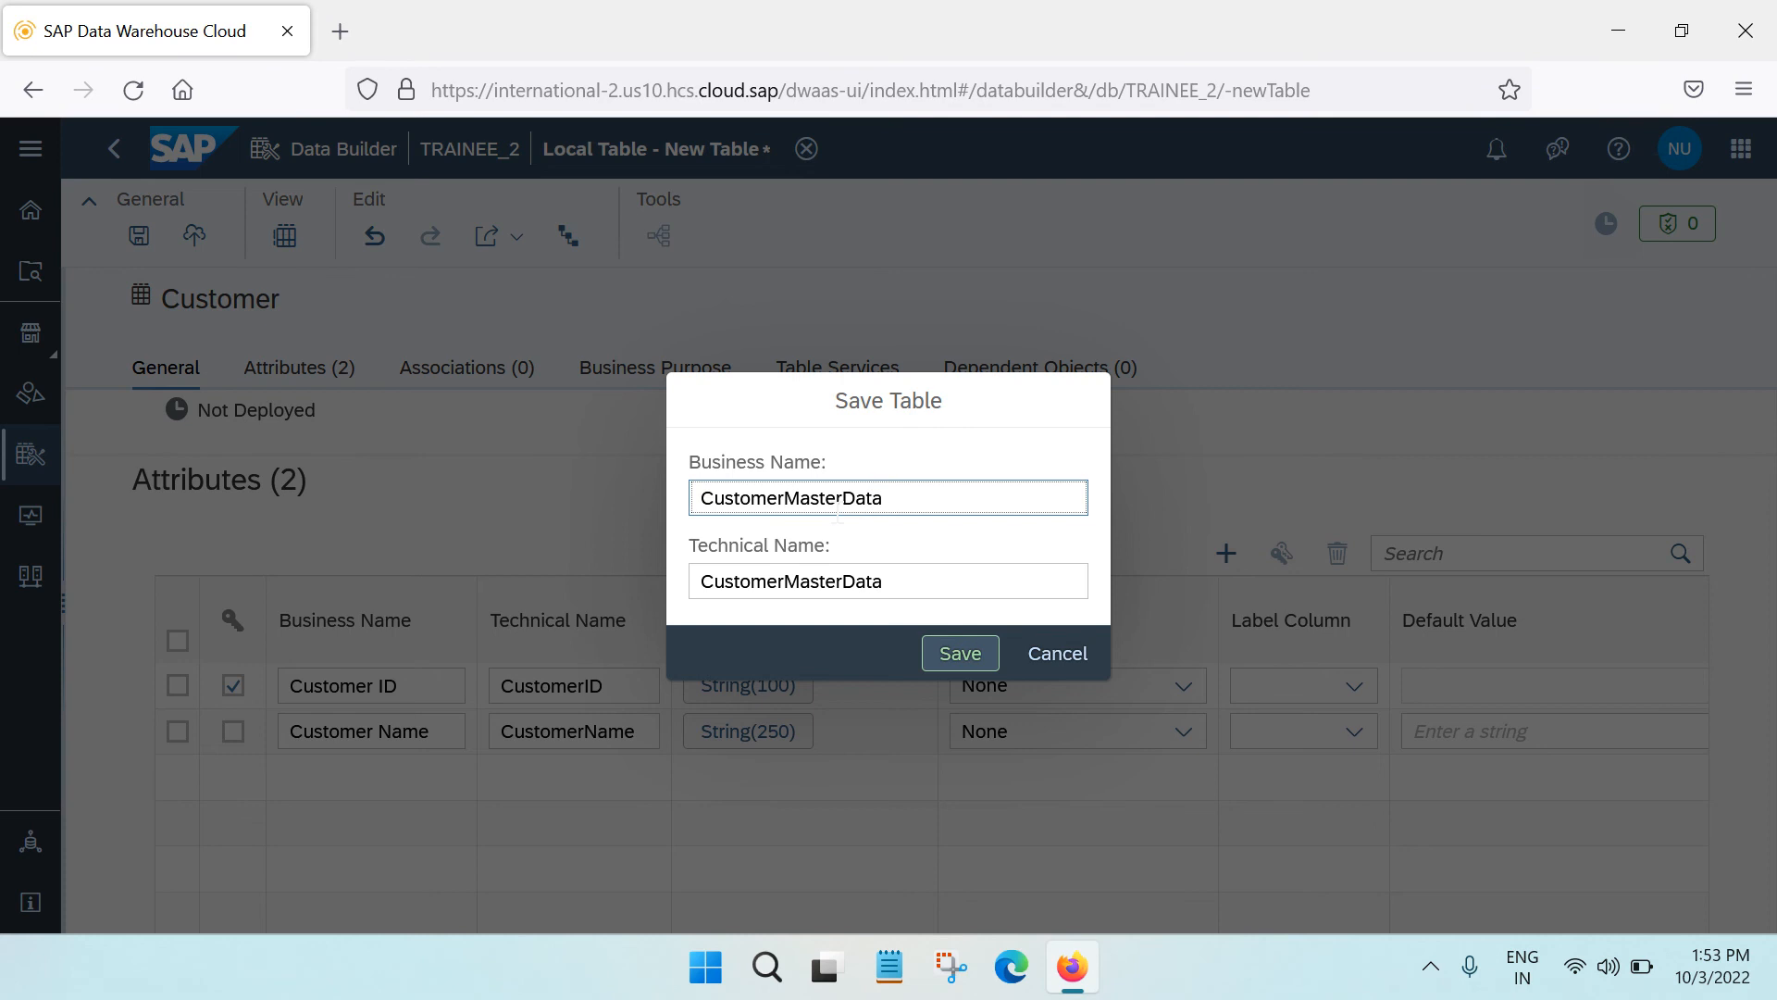
{"action": "left_click", "coordinate": [974, 644]}
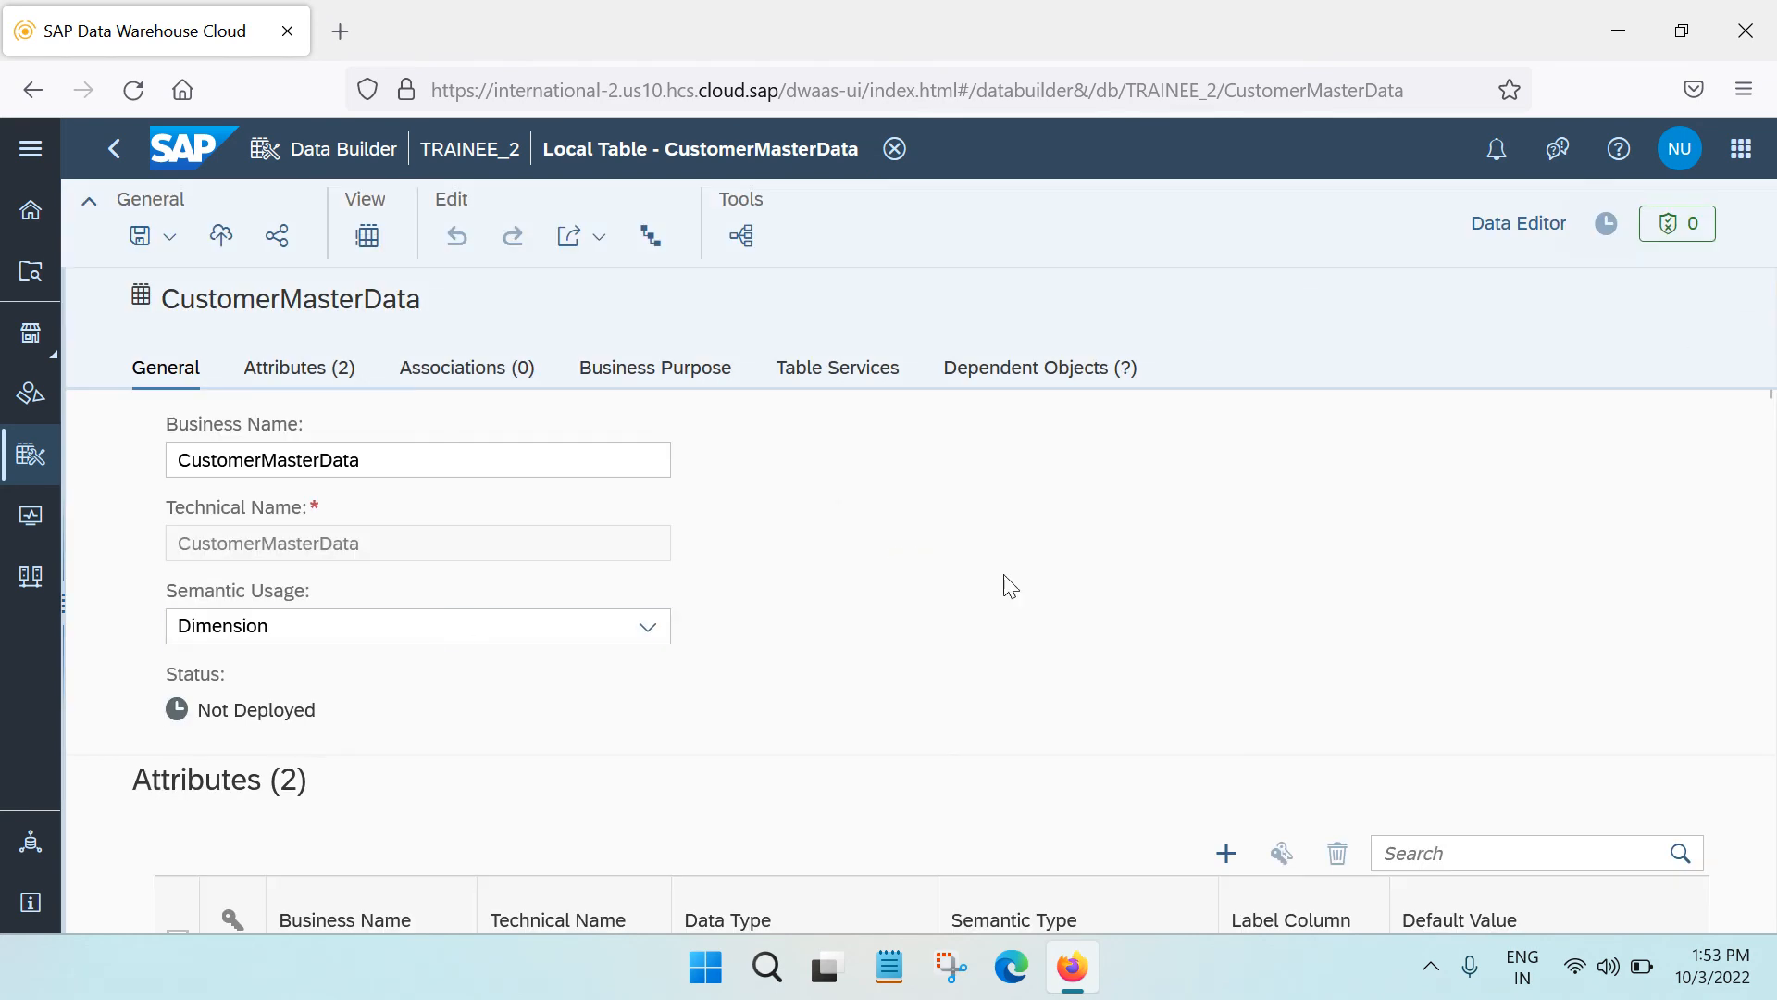
{"action": "left_click", "coordinate": [1690, 237]}
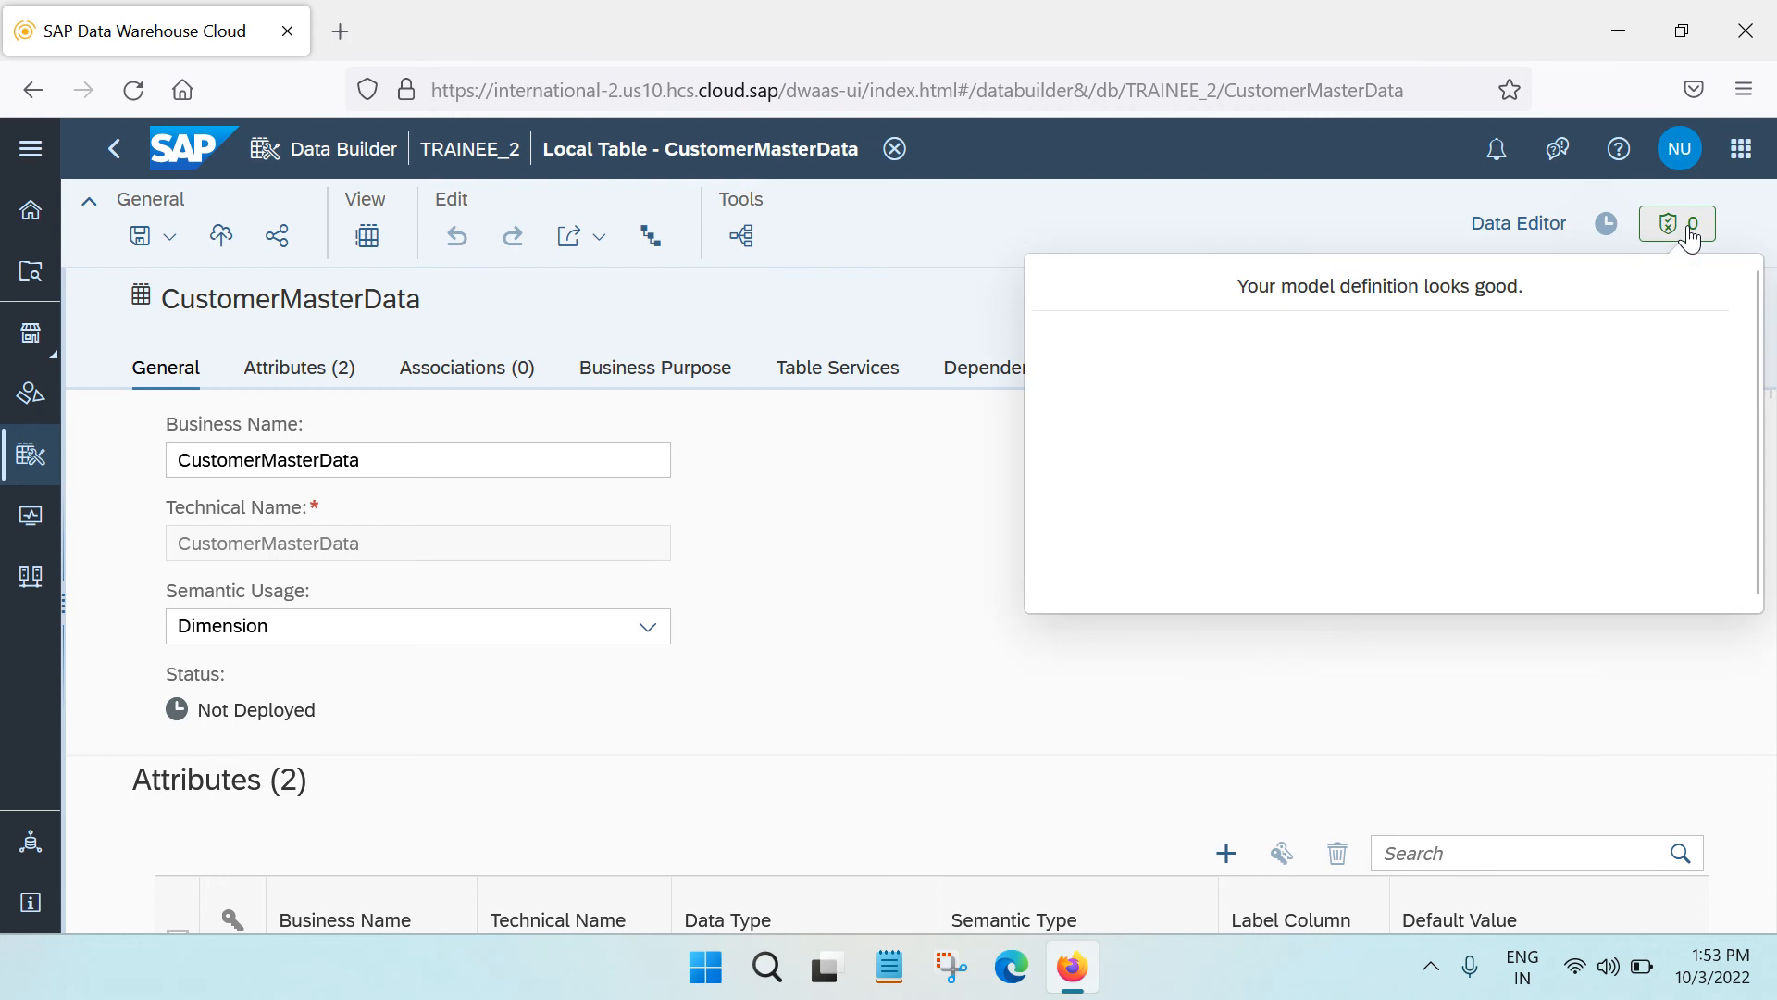
{"action": "left_click", "coordinate": [1487, 724]}
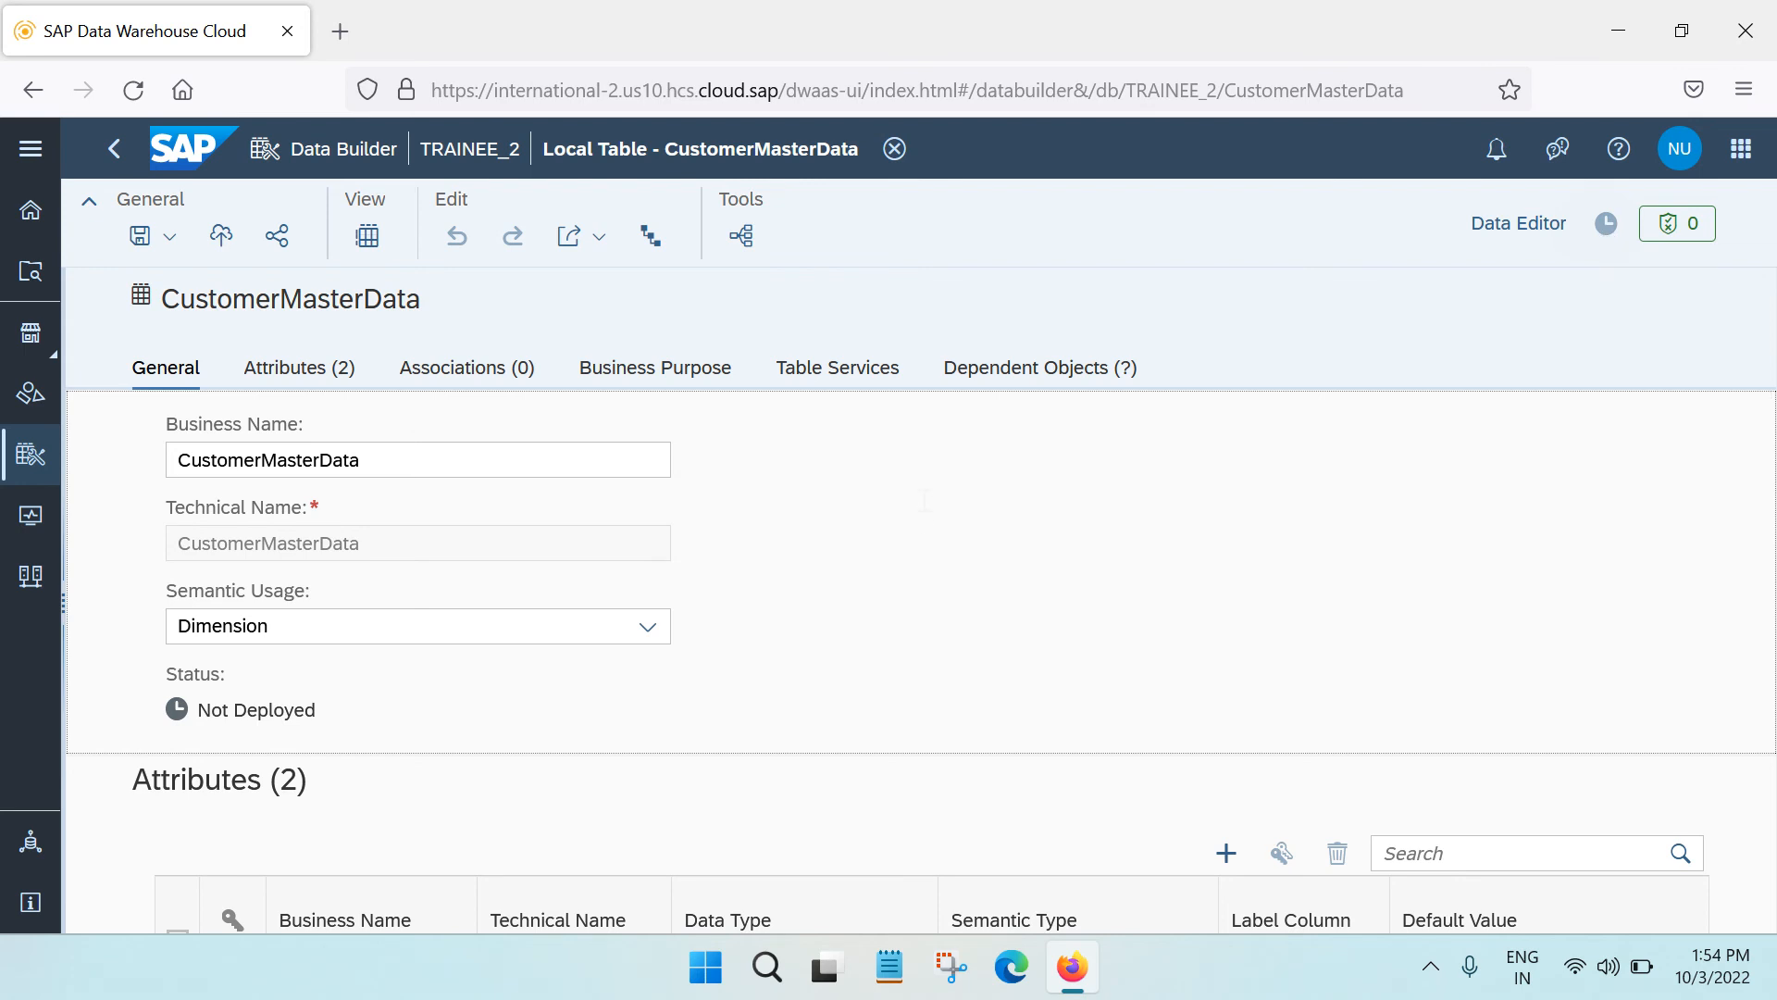
{"action": "left_click", "coordinate": [171, 240]}
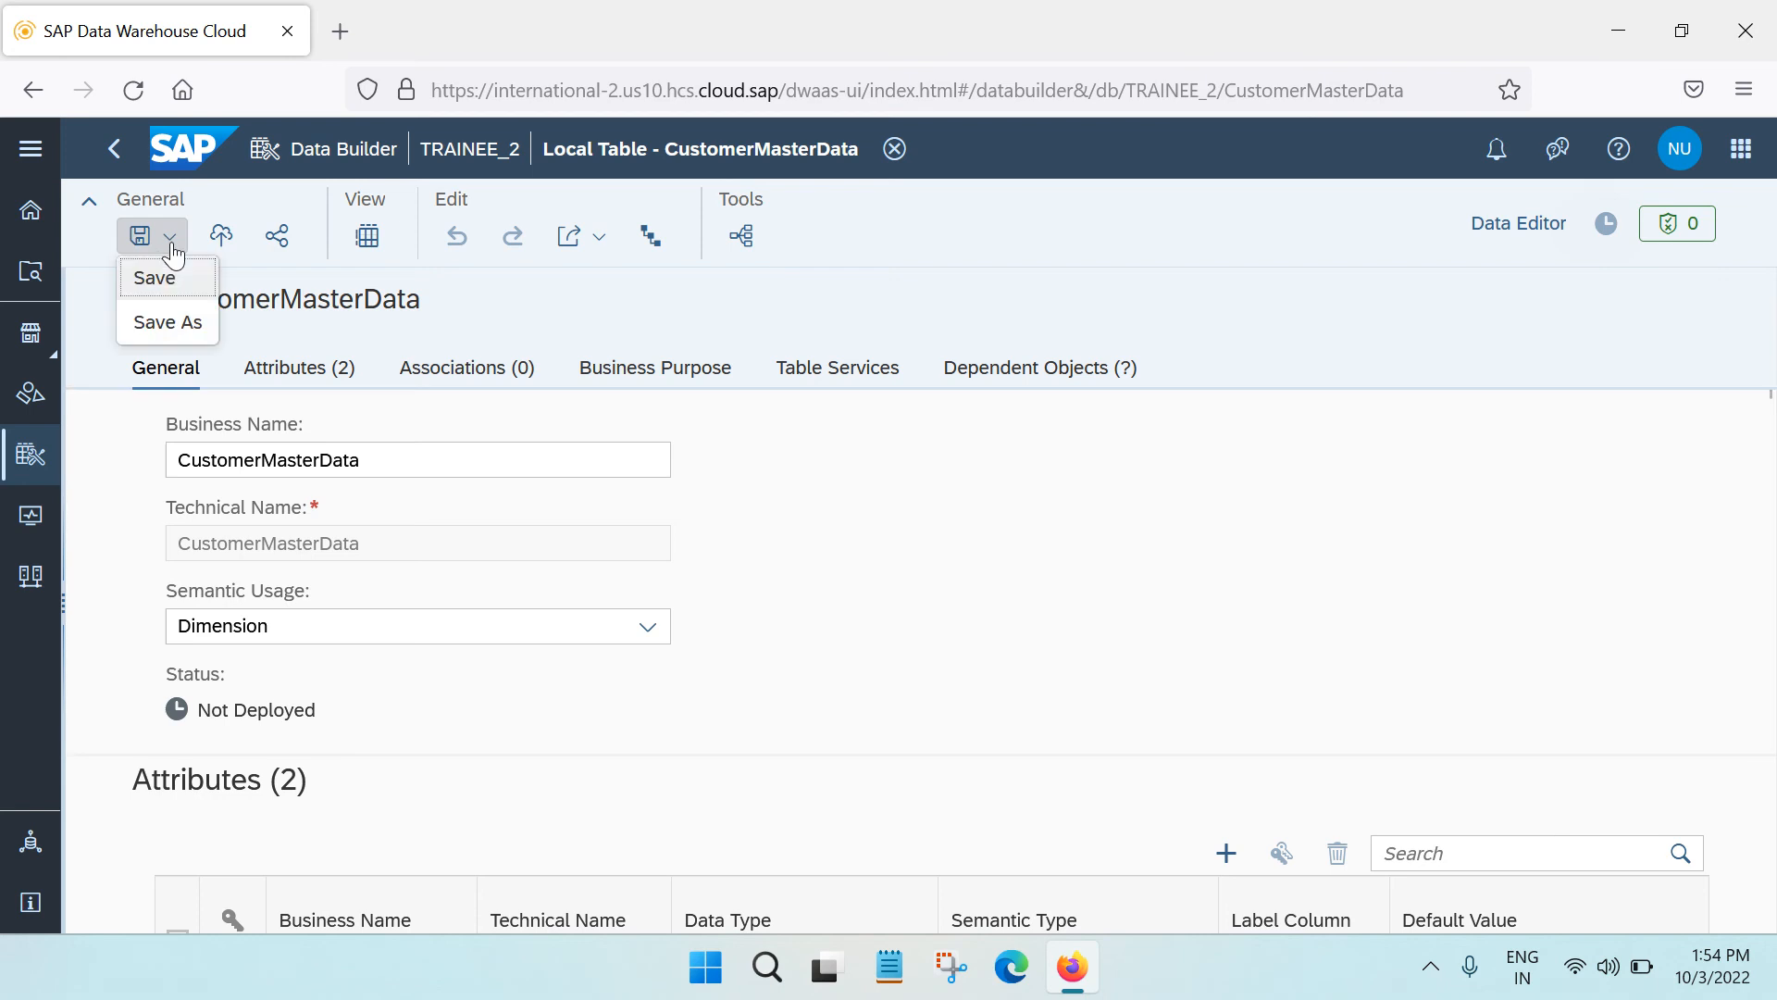
{"action": "left_click", "coordinate": [171, 244]}
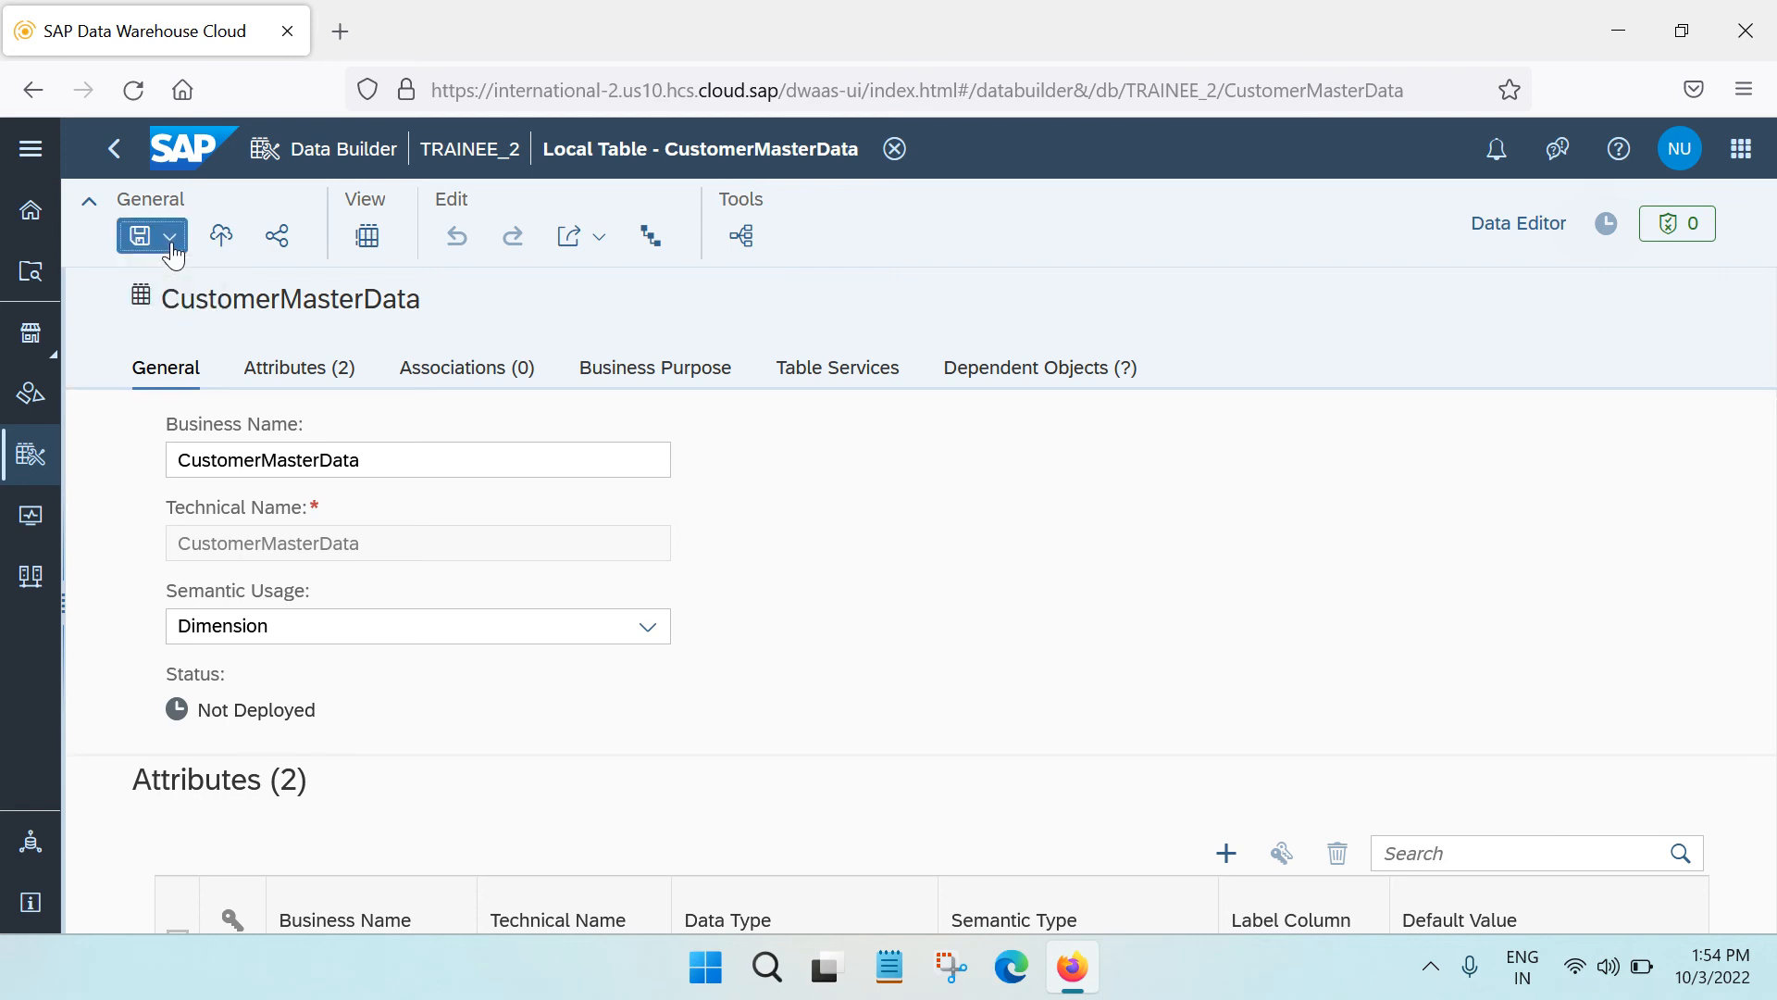
{"action": "left_click", "coordinate": [824, 474]}
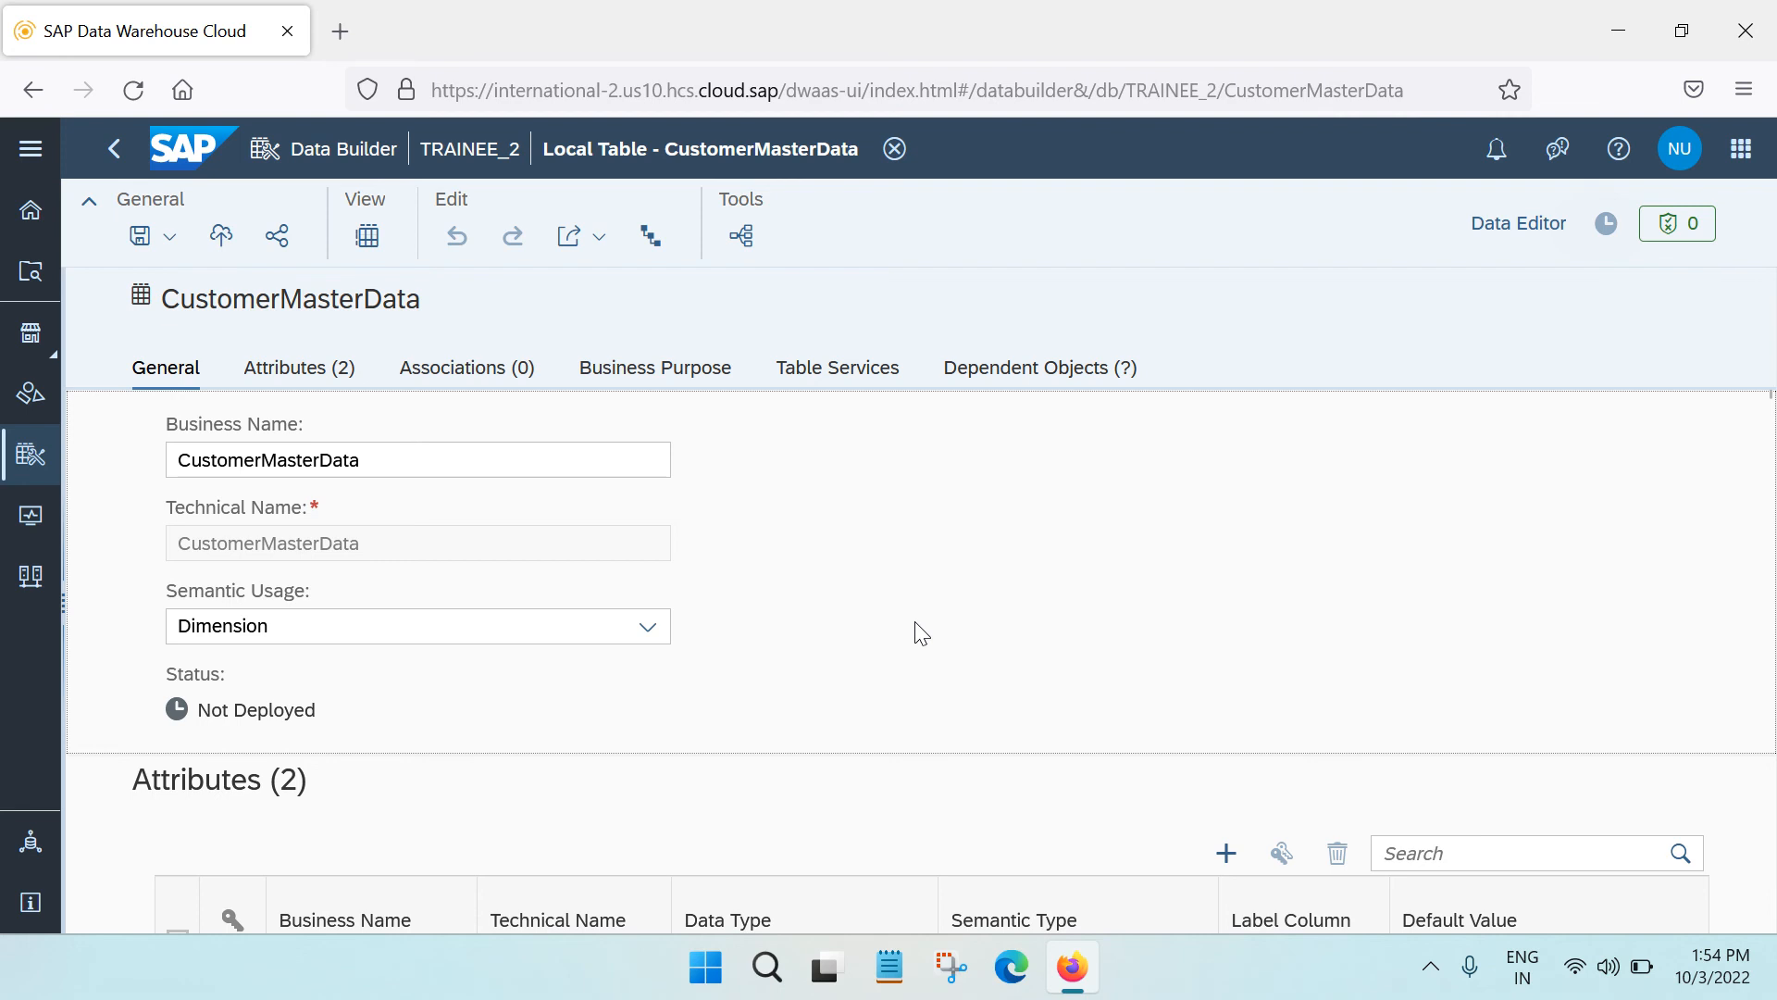
Deploy the CustomerMasterData table, check the deployment notification and clear the notification list.
{"action": "left_click", "coordinate": [222, 243]}
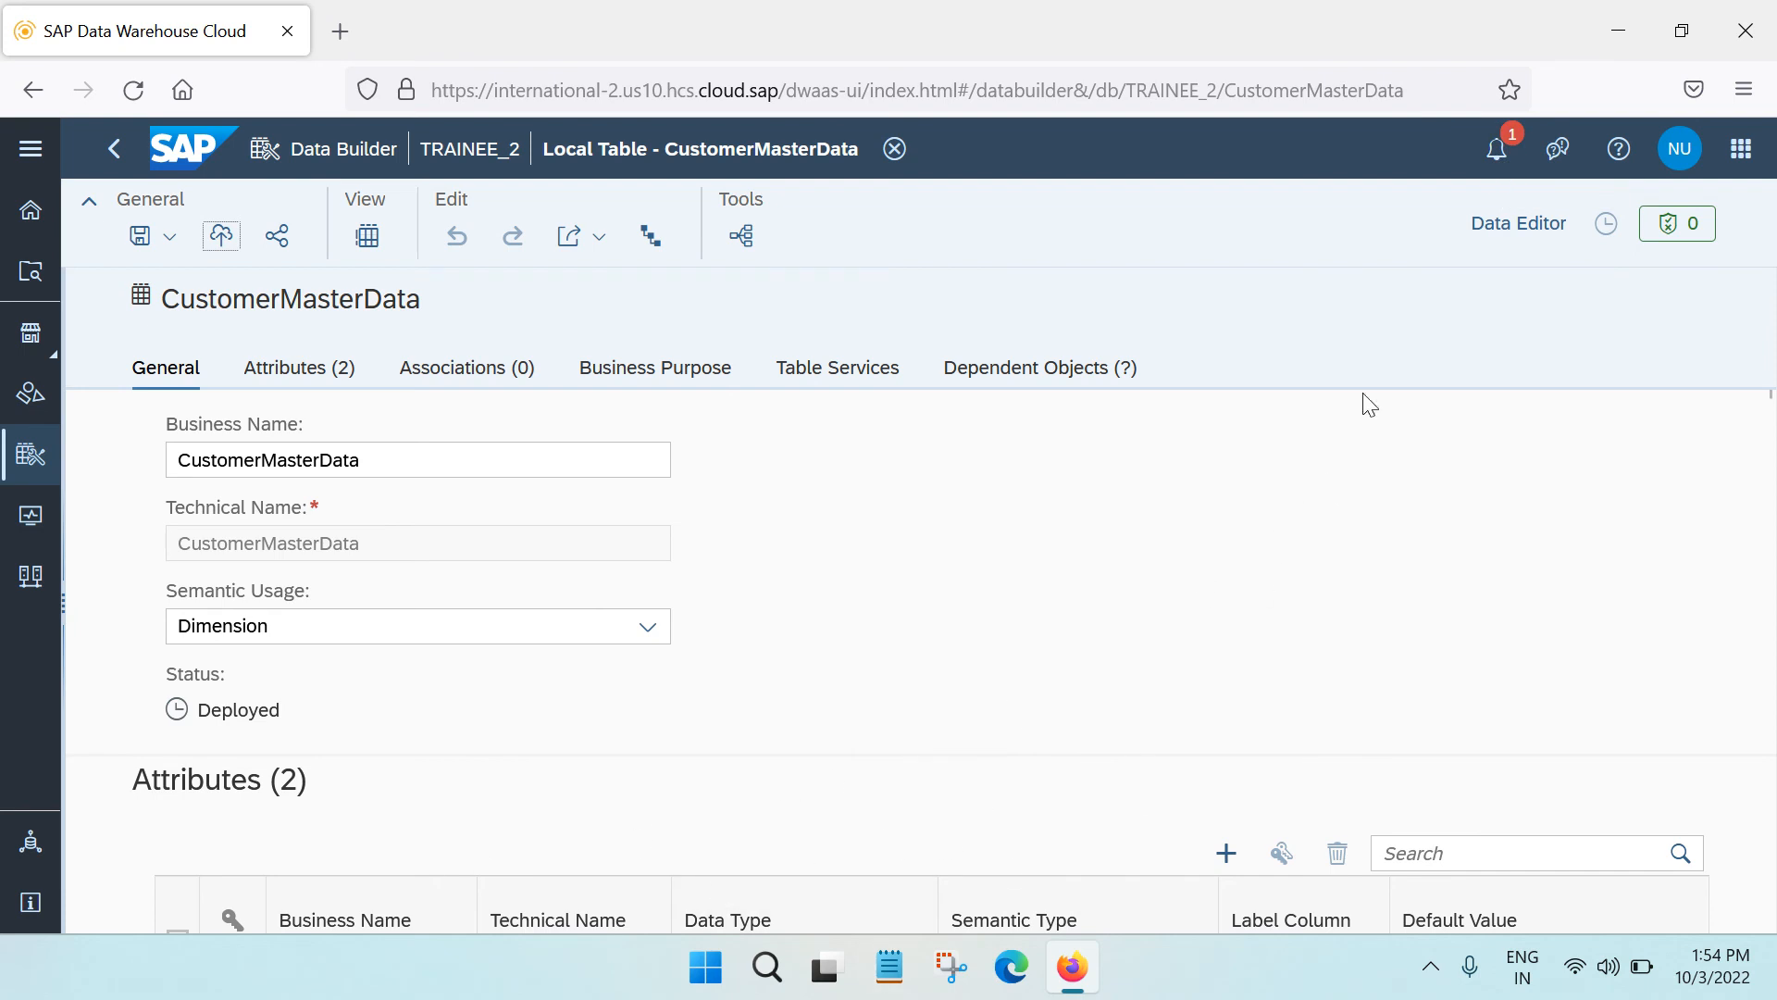
{"action": "left_click", "coordinate": [1496, 150]}
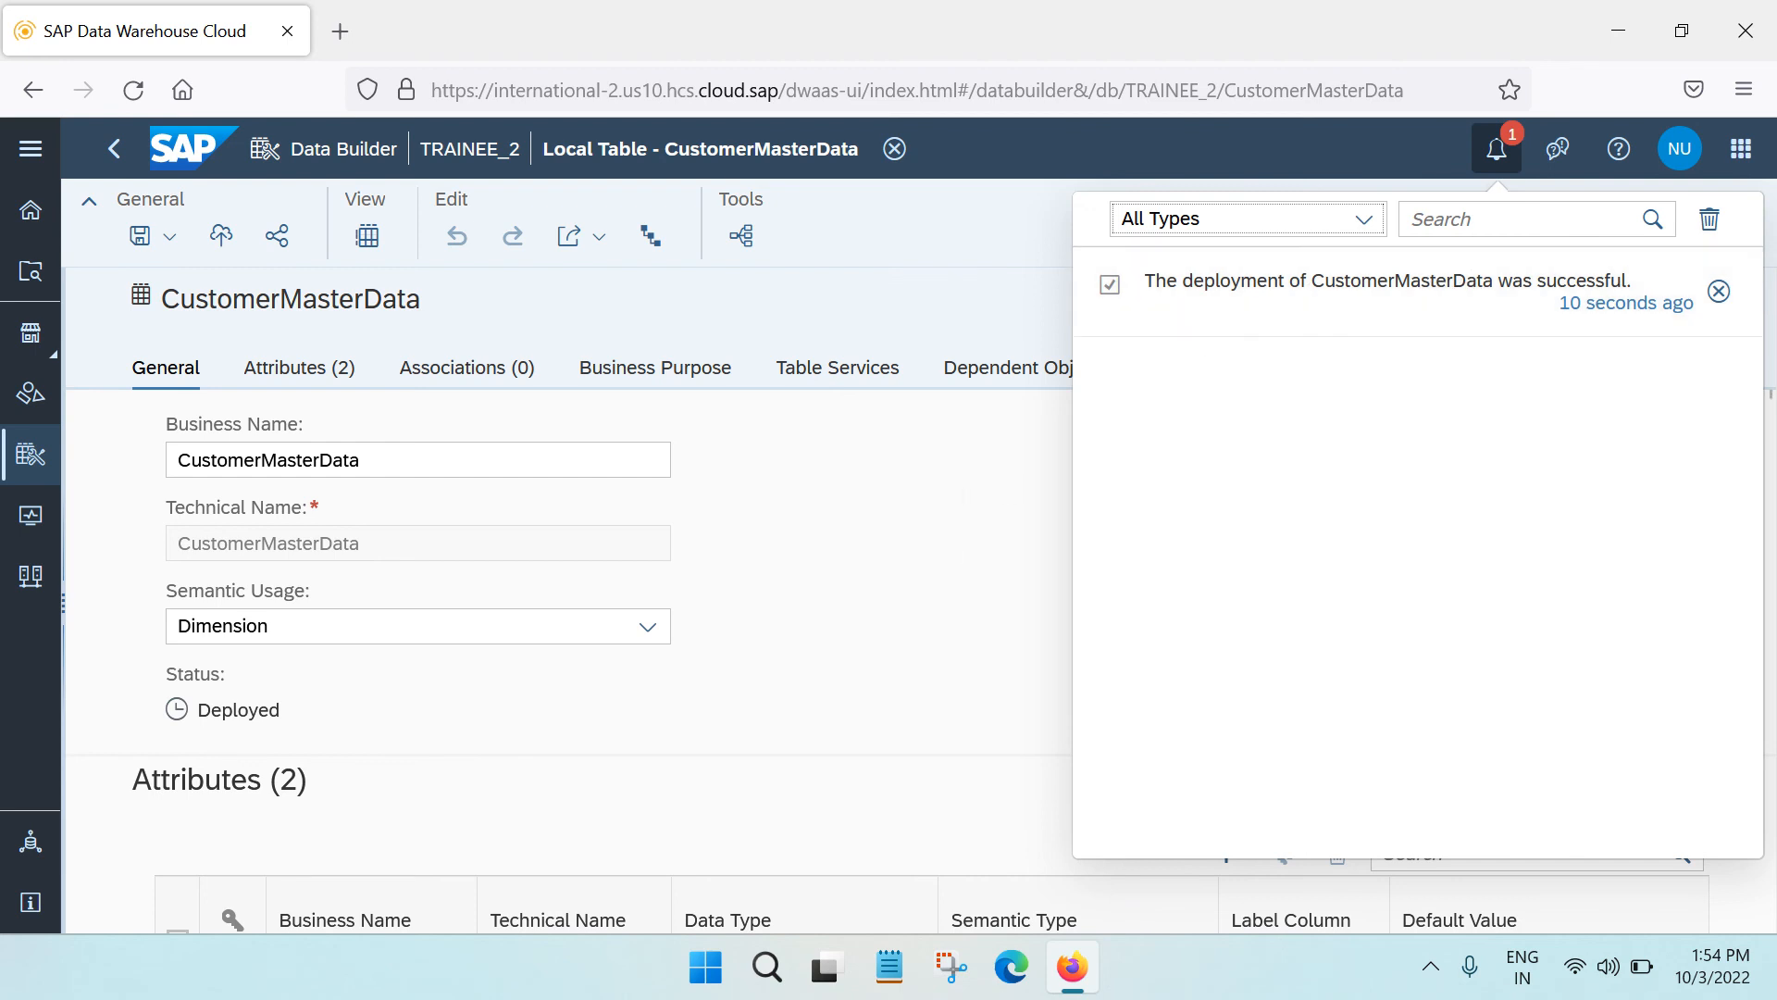
{"action": "left_click", "coordinate": [1710, 219]}
{"action": "left_click", "coordinate": [993, 481]}
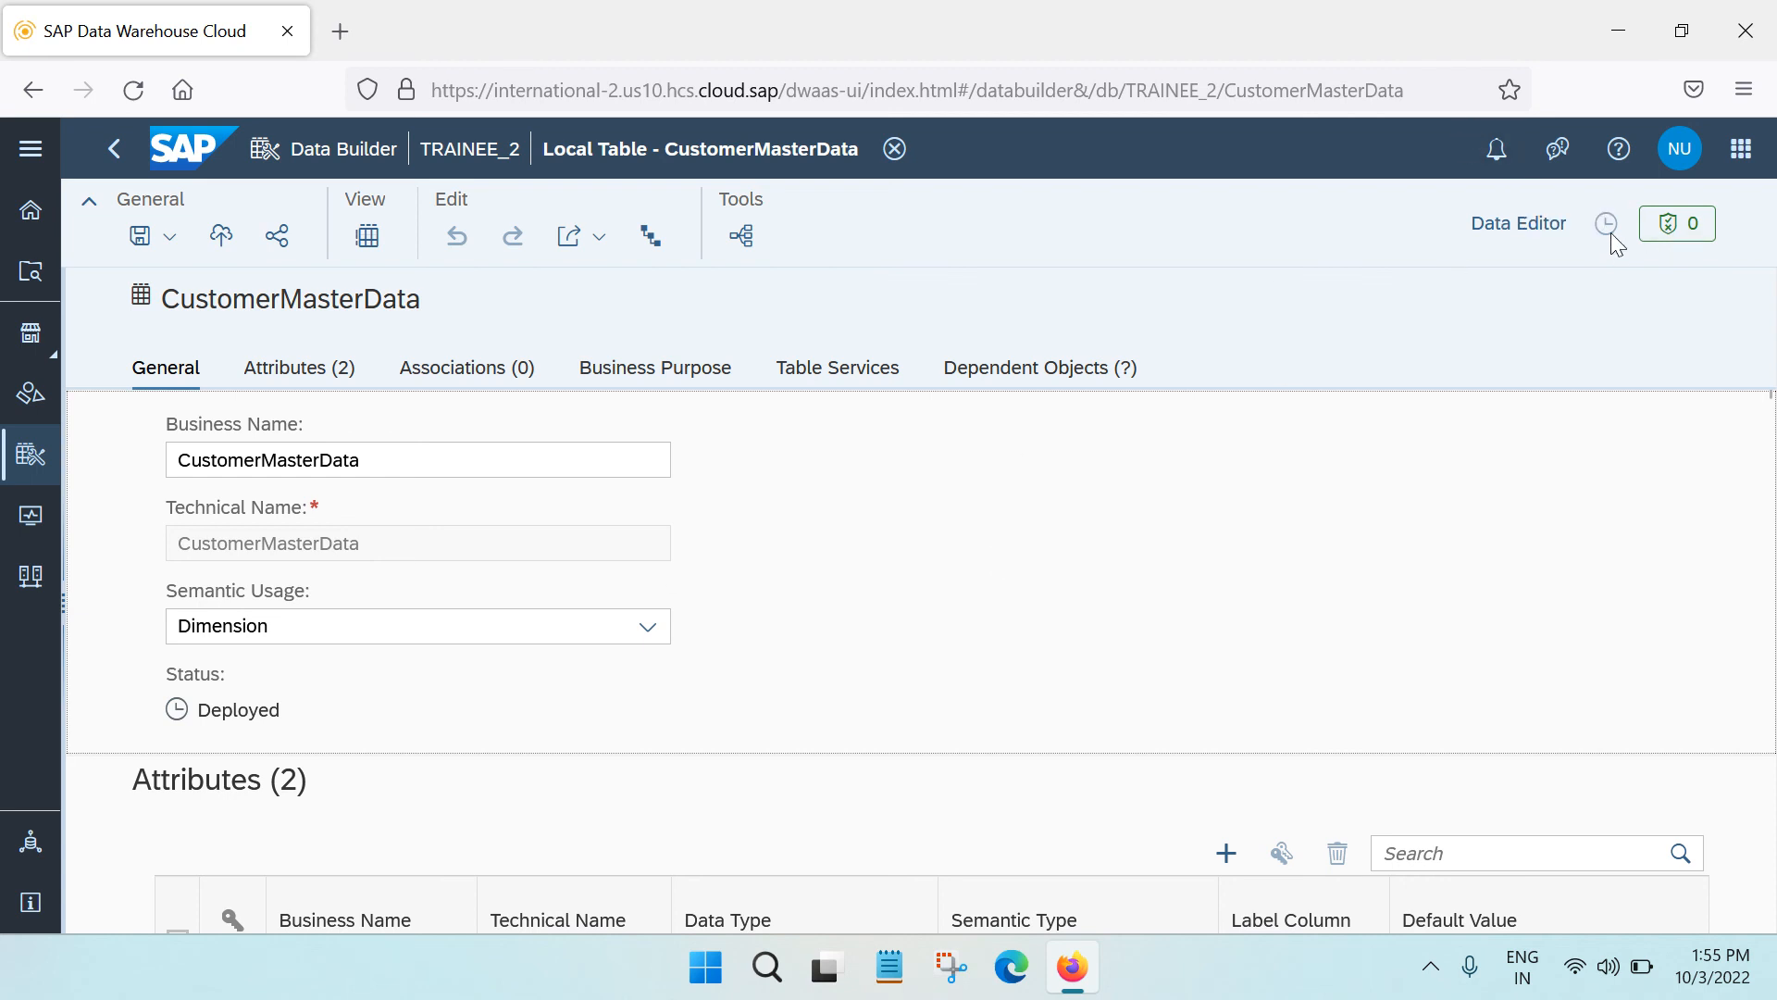
{"action": "mouse_move", "coordinate": [1610, 232]}
Preview the deployed table's data and its errors list, and close the preview.
{"action": "left_click", "coordinate": [366, 237]}
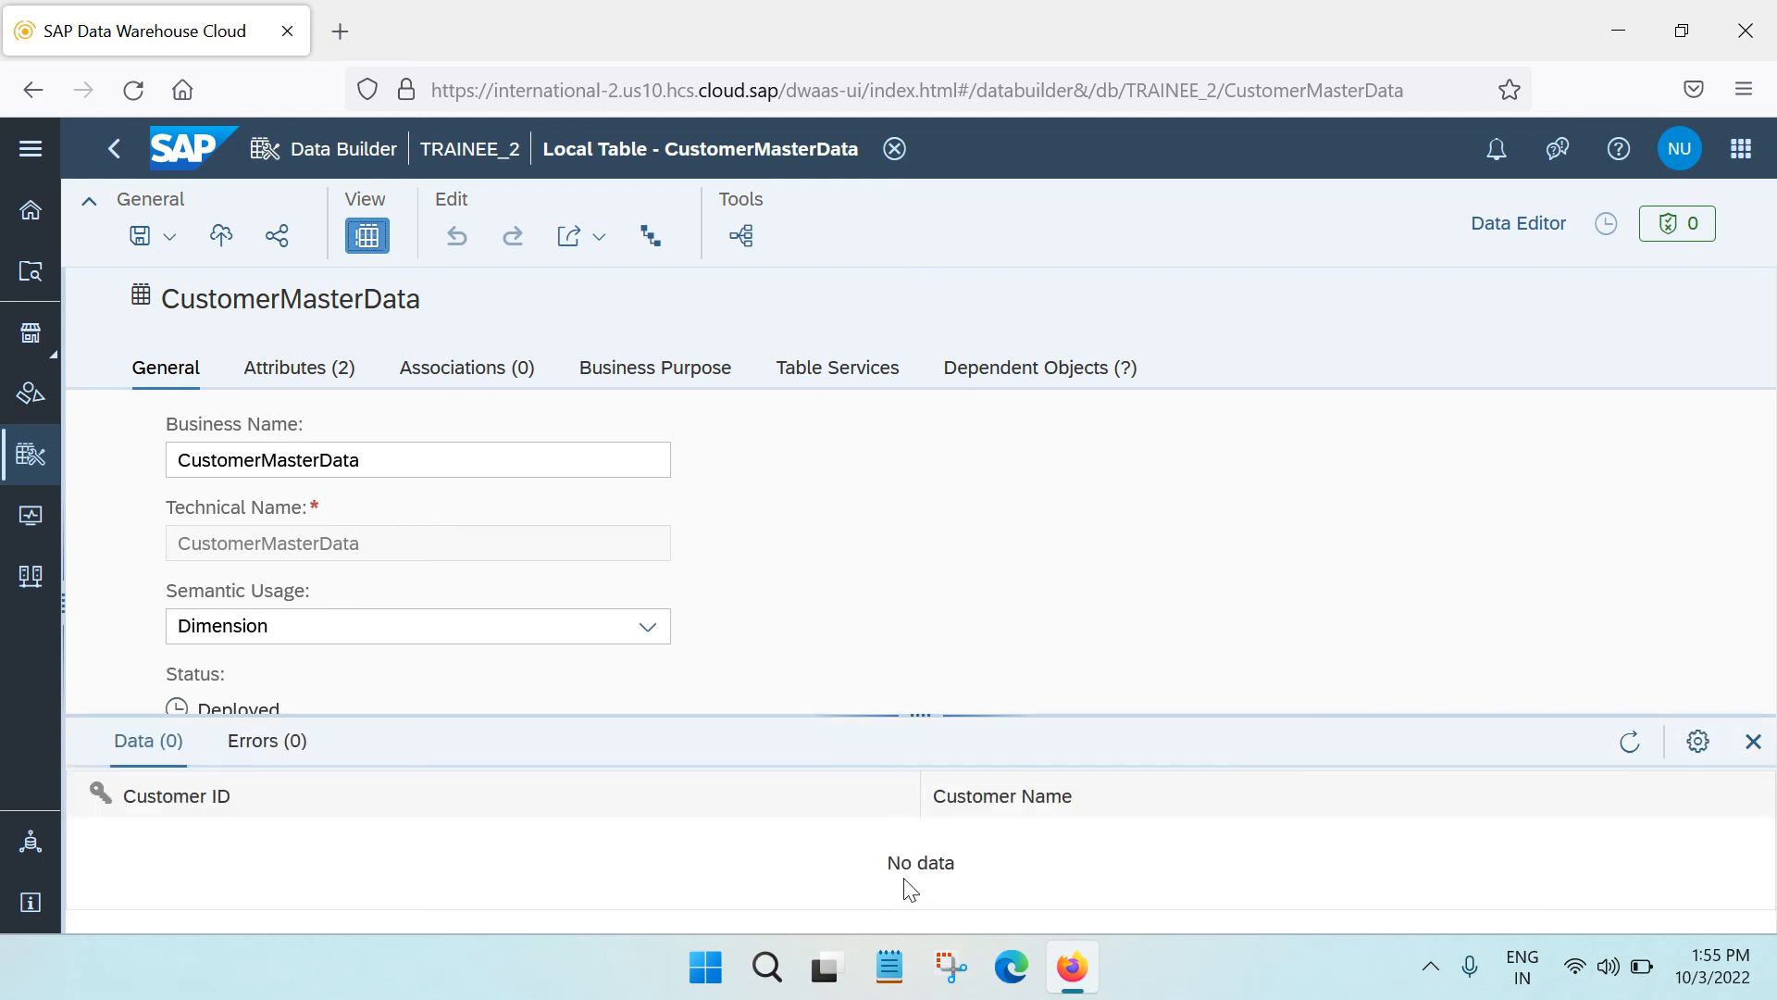
{"action": "left_click", "coordinate": [278, 757]}
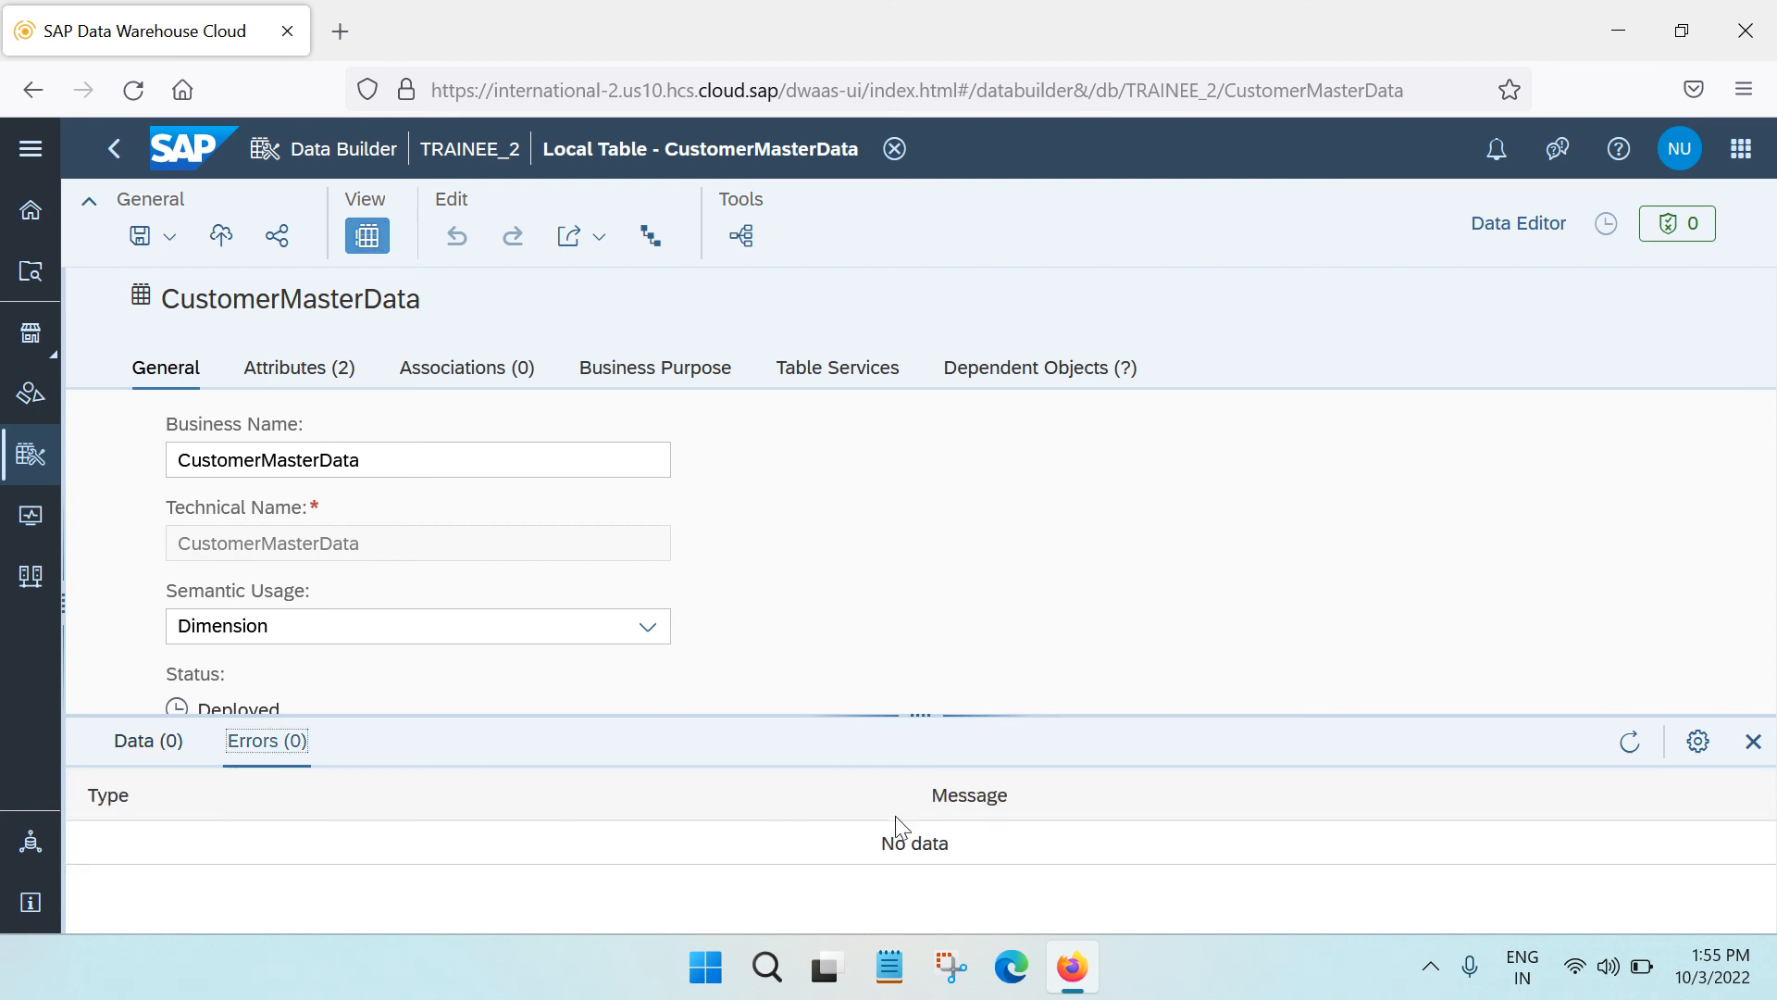
{"action": "left_click", "coordinate": [148, 741]}
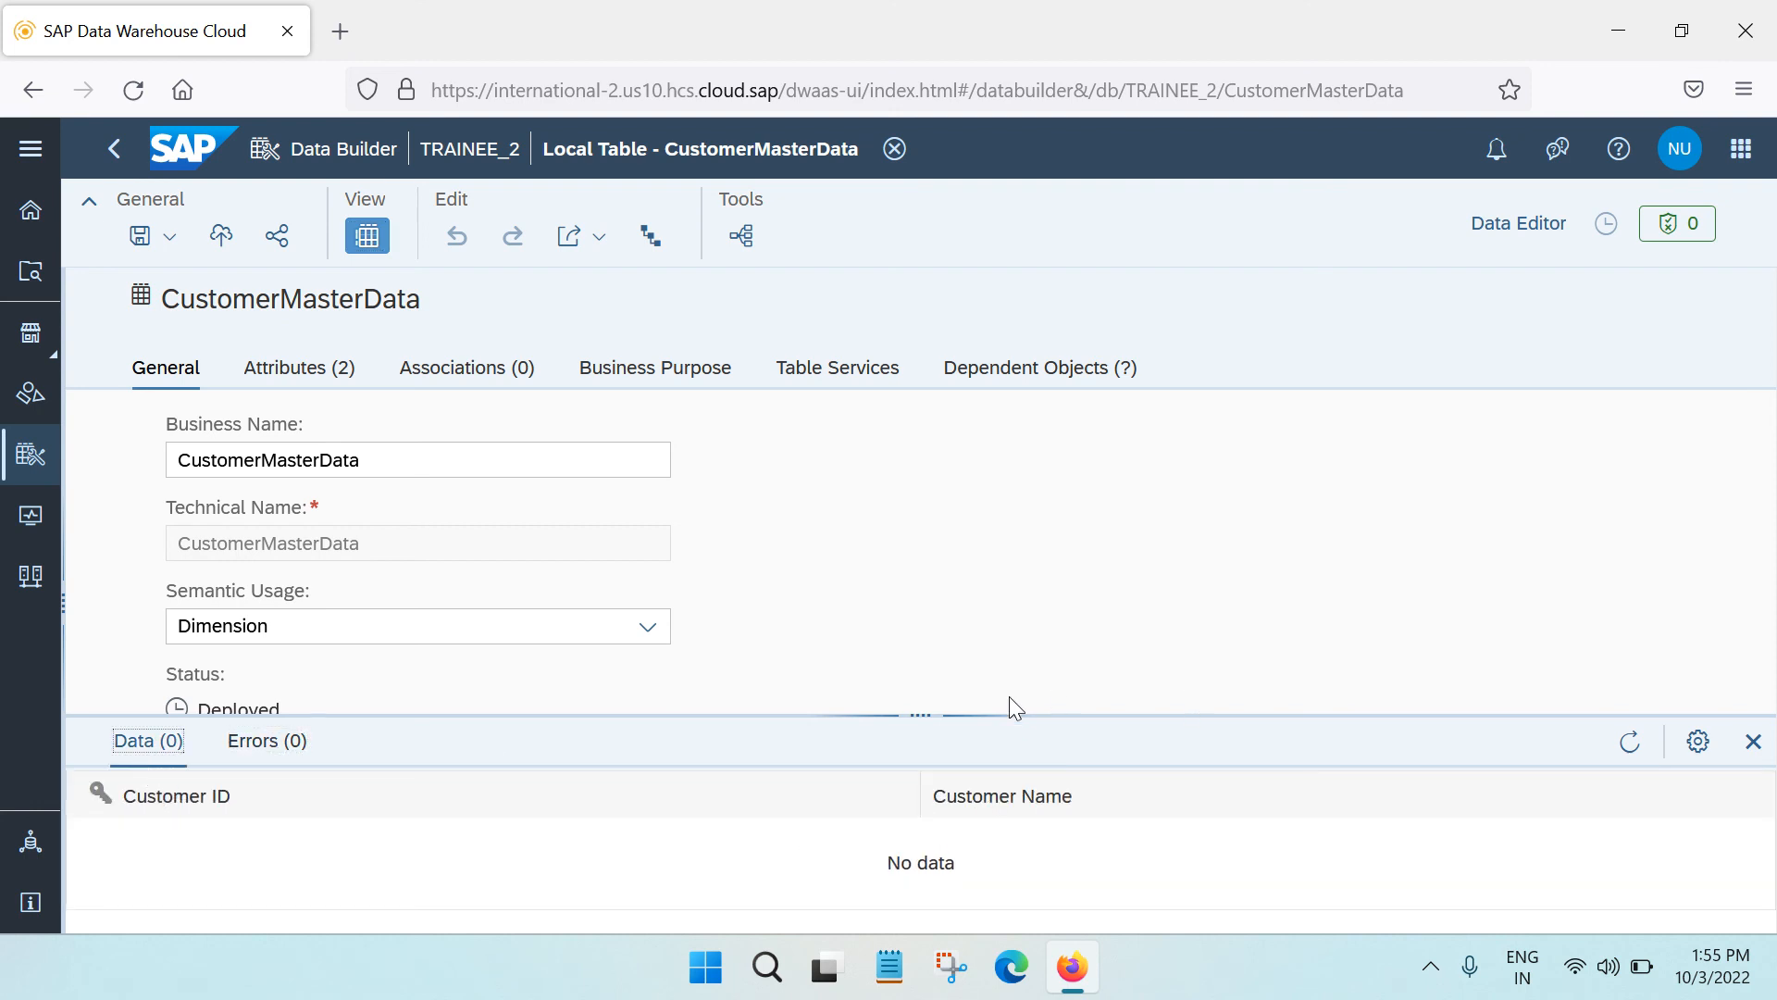
{"action": "left_click", "coordinate": [1751, 744]}
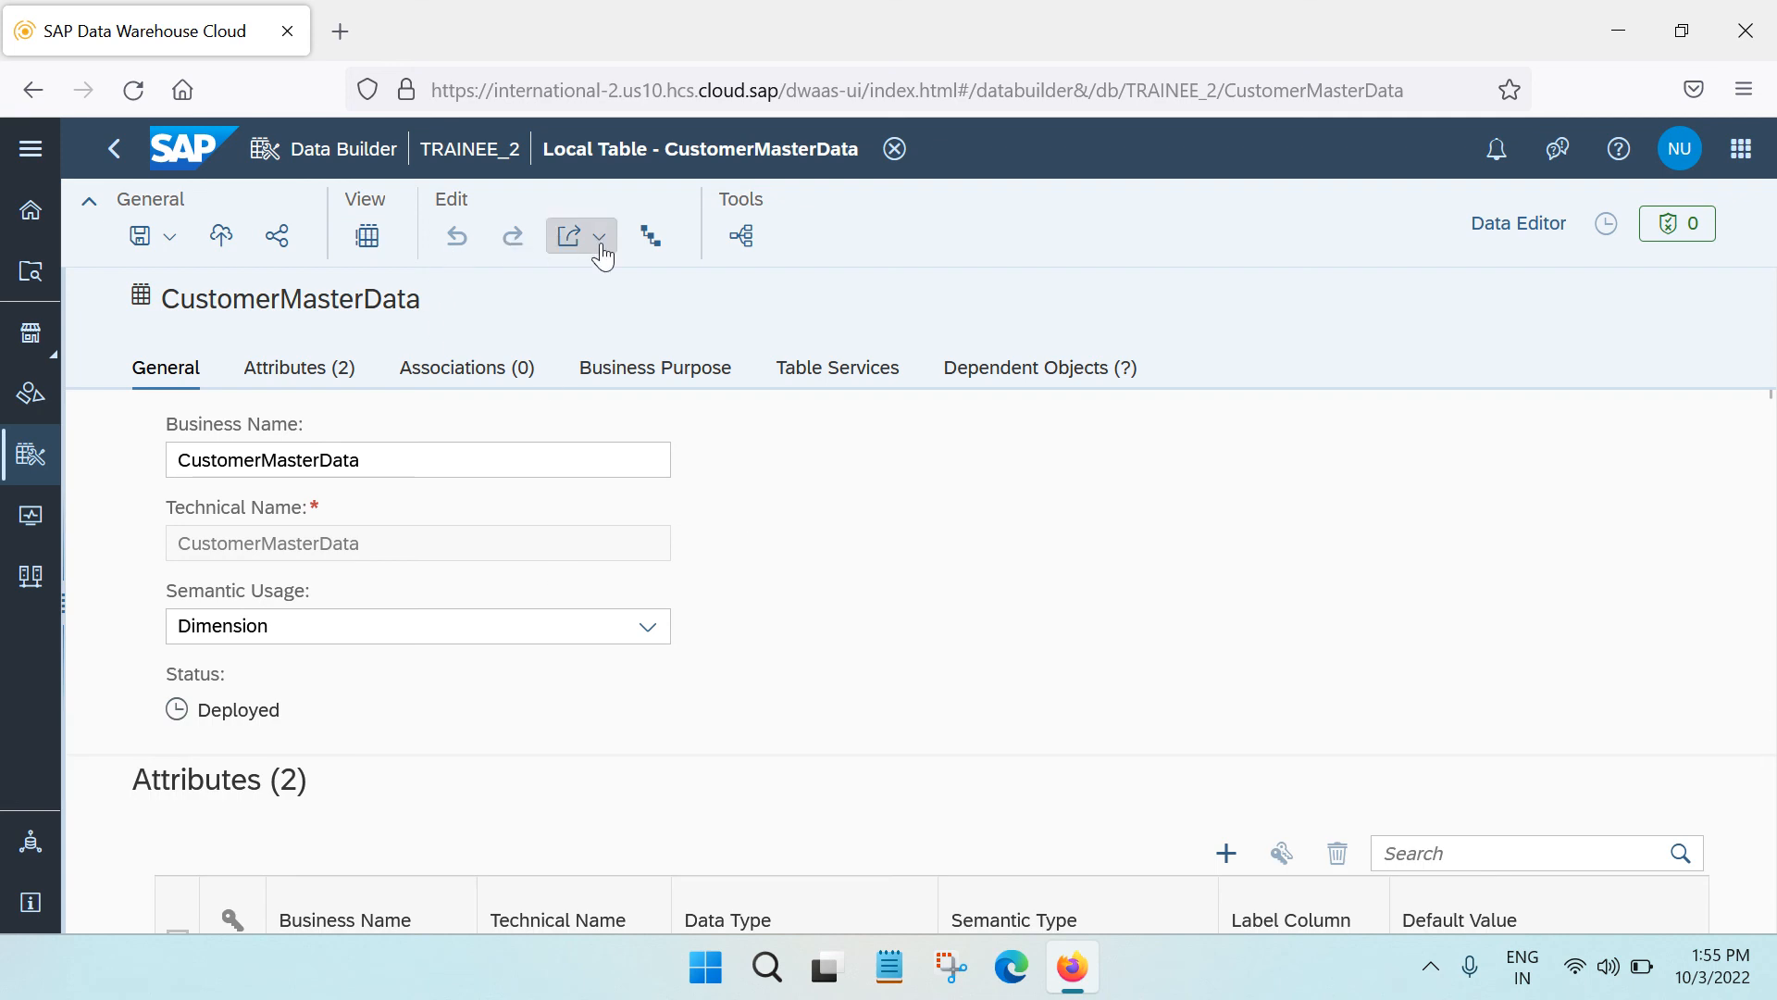
Look through the table's sharing options and the spaces available for sharing, and leave without sharing it.
{"action": "left_click", "coordinate": [280, 243]}
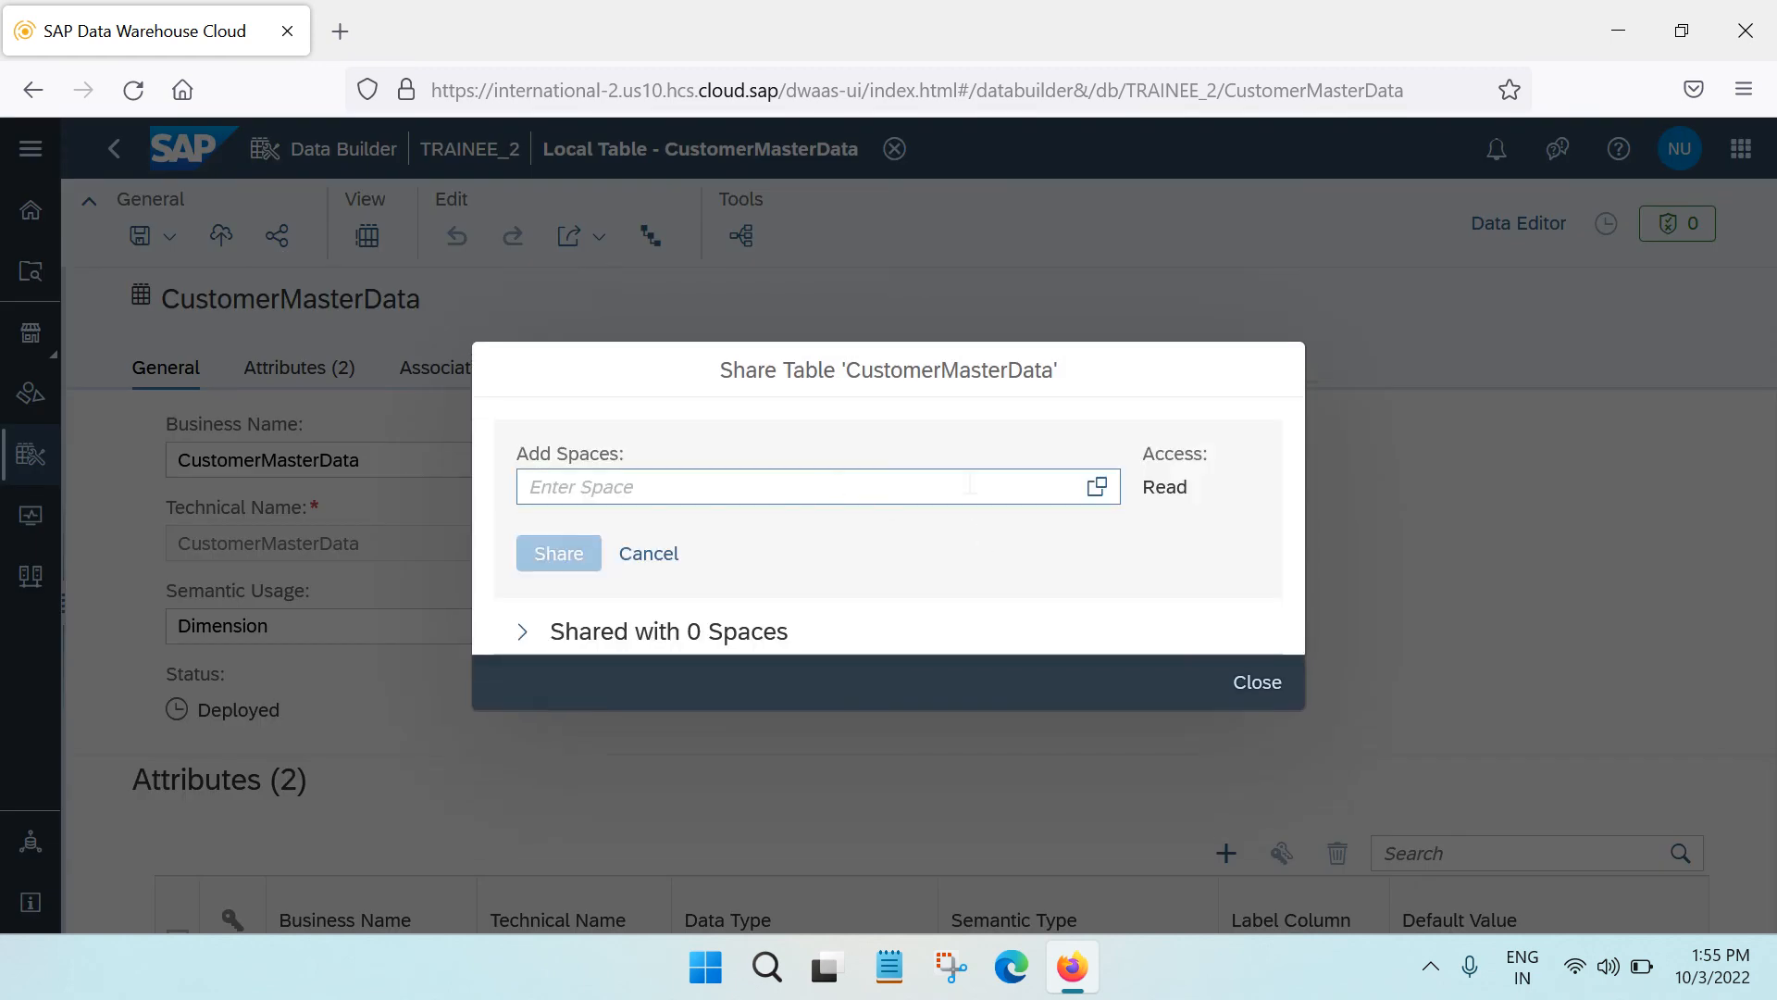
{"action": "left_click", "coordinate": [524, 635]}
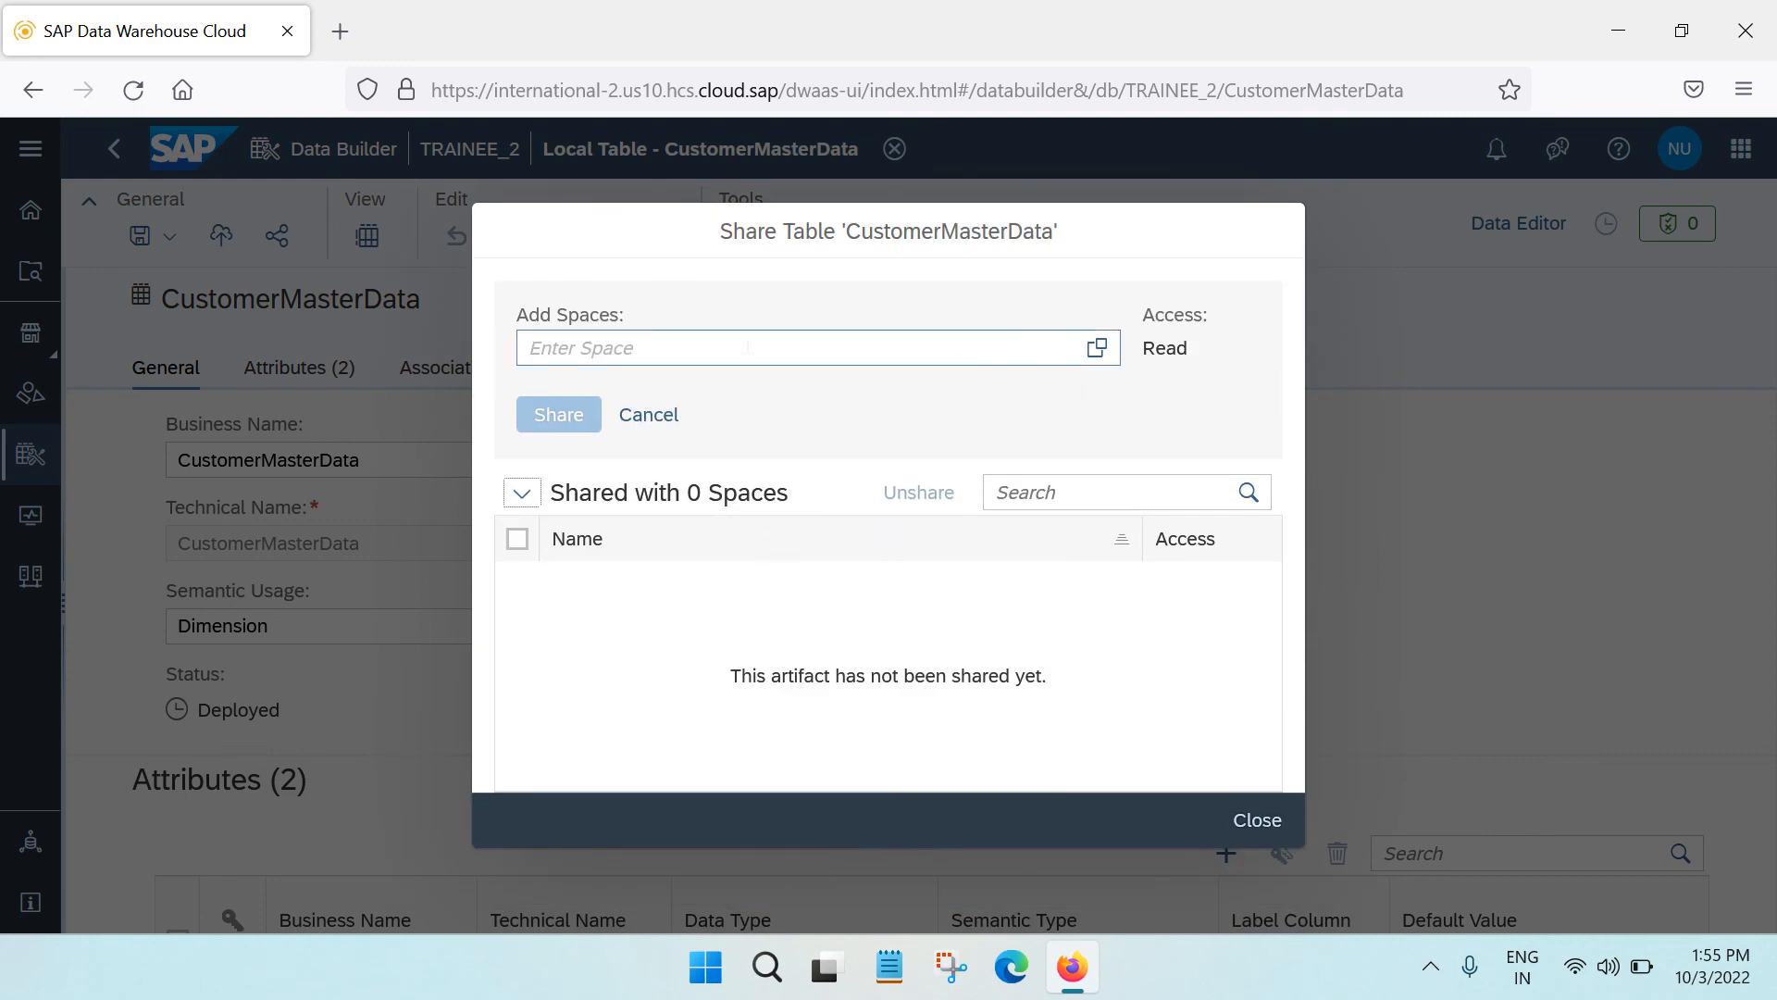
{"action": "left_click", "coordinate": [1099, 357]}
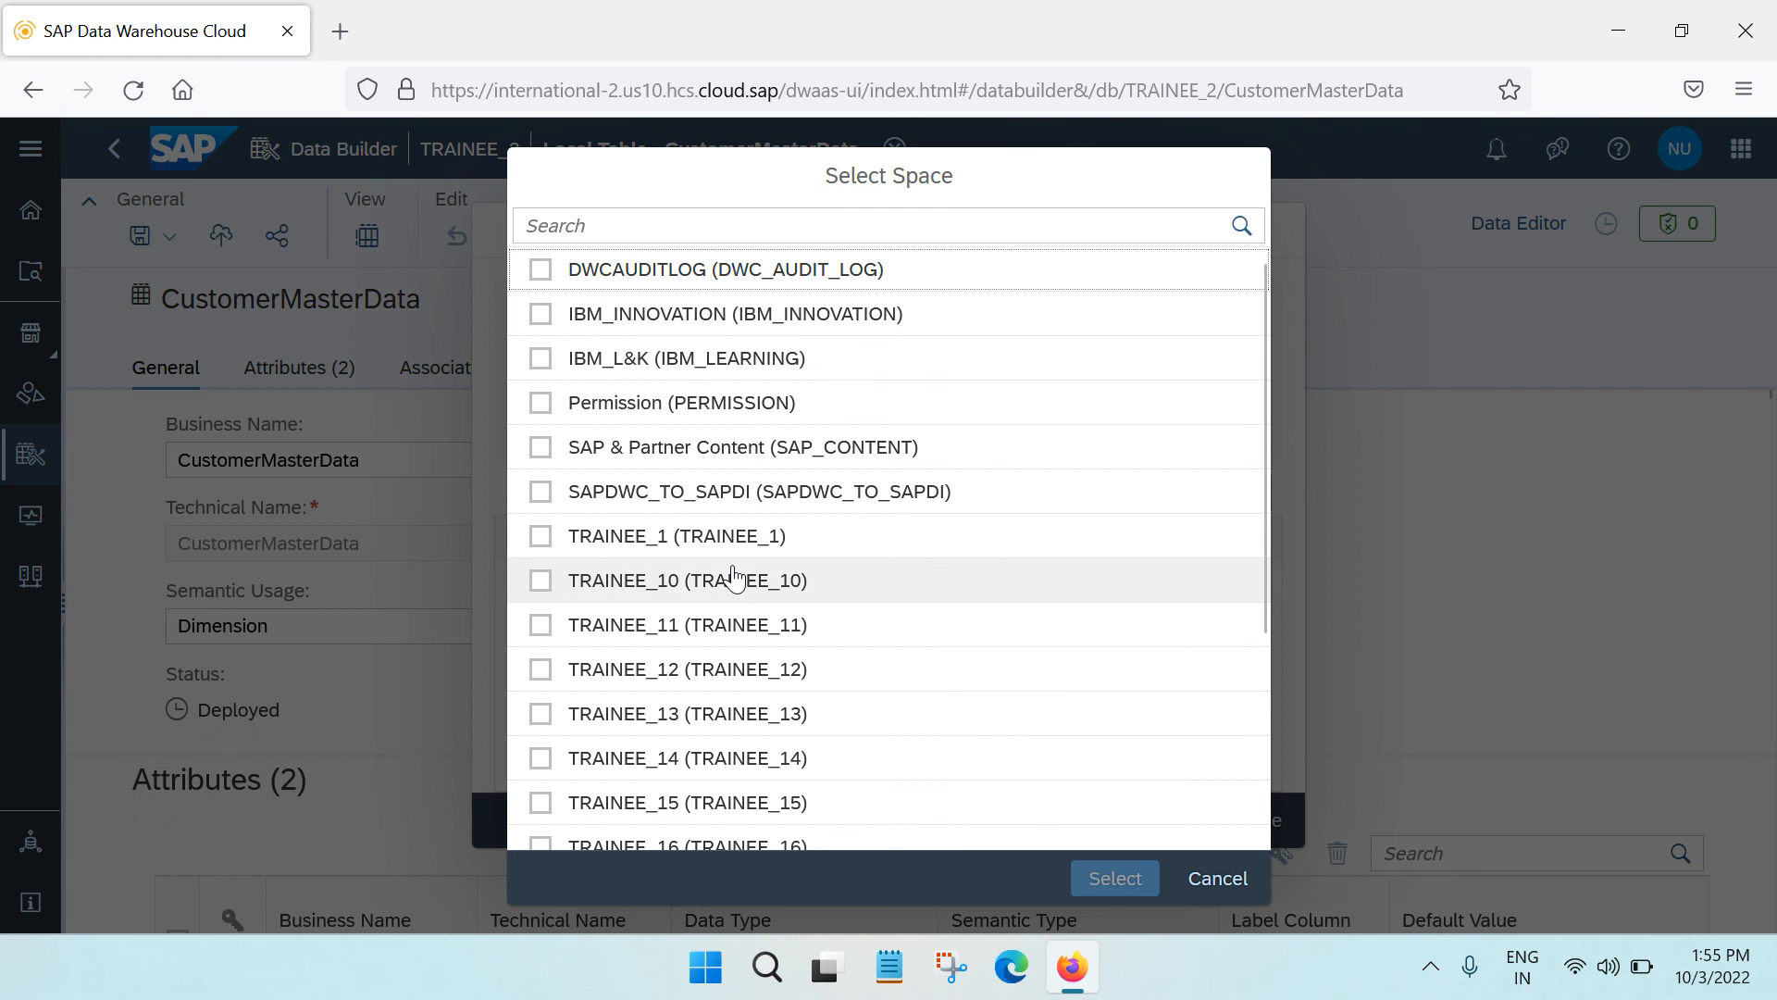
{"action": "scroll", "coordinate": [734, 577], "scroll_direction": "down", "scroll_amount": 15}
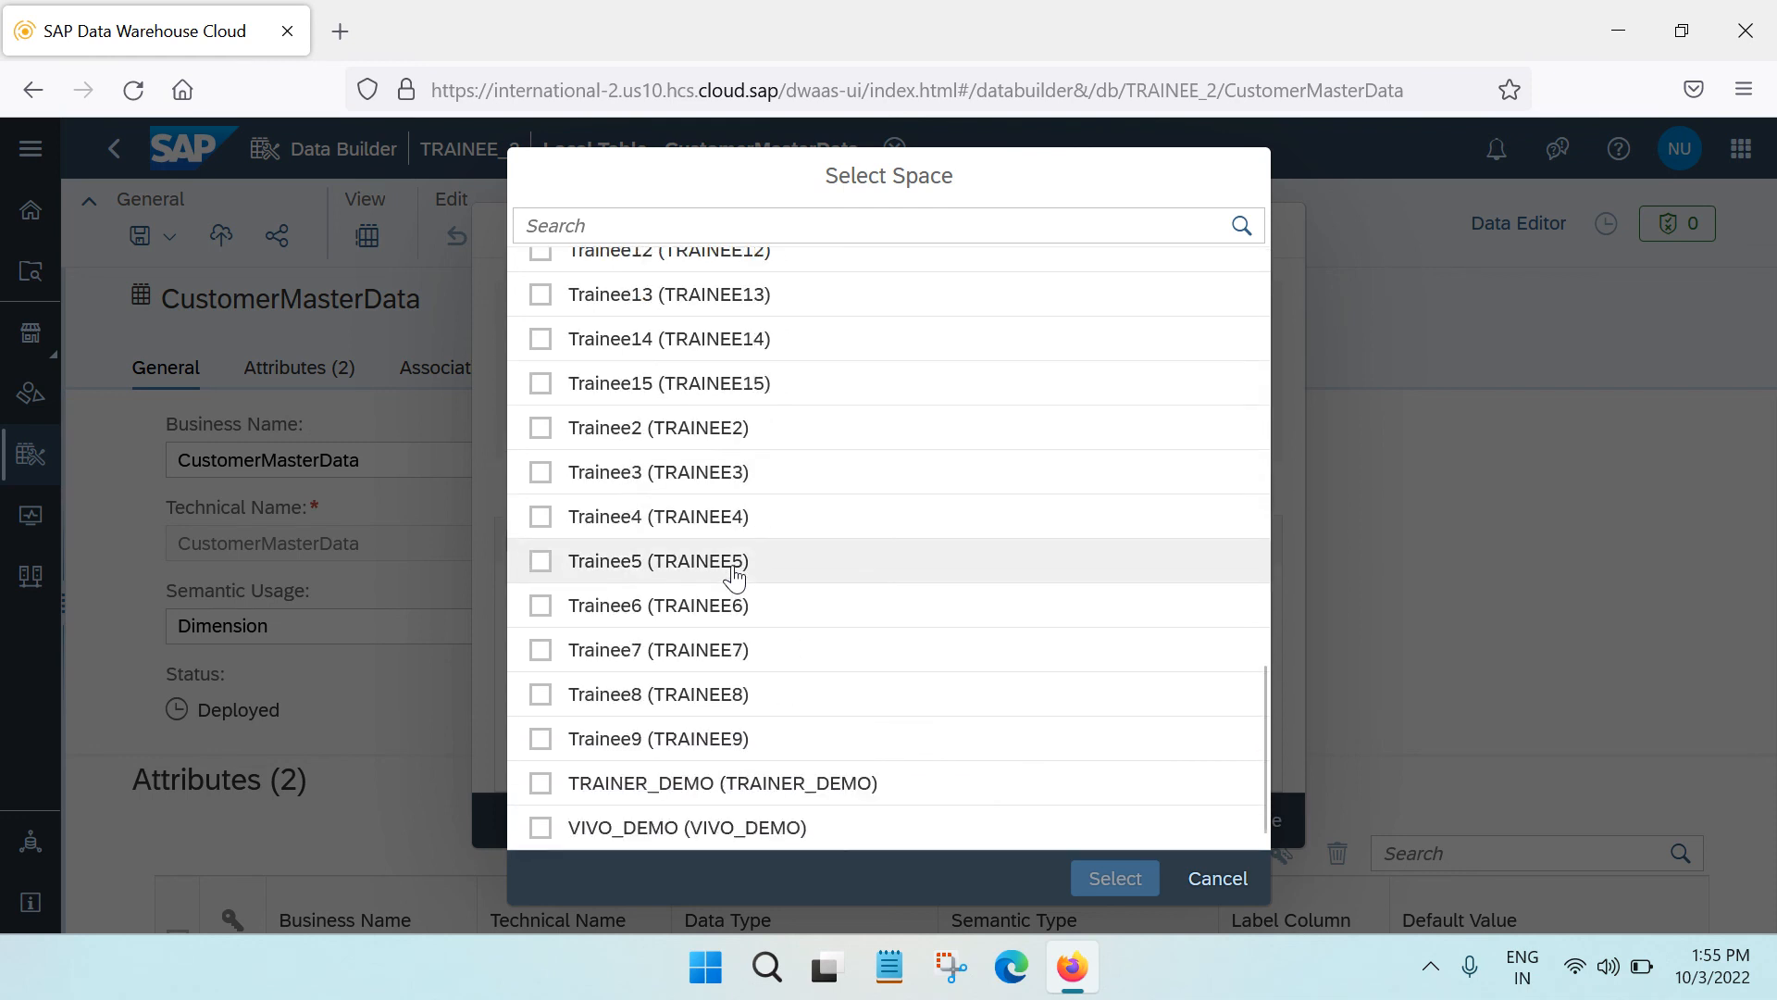
{"action": "scroll", "coordinate": [734, 574], "scroll_direction": "up", "scroll_amount": 15}
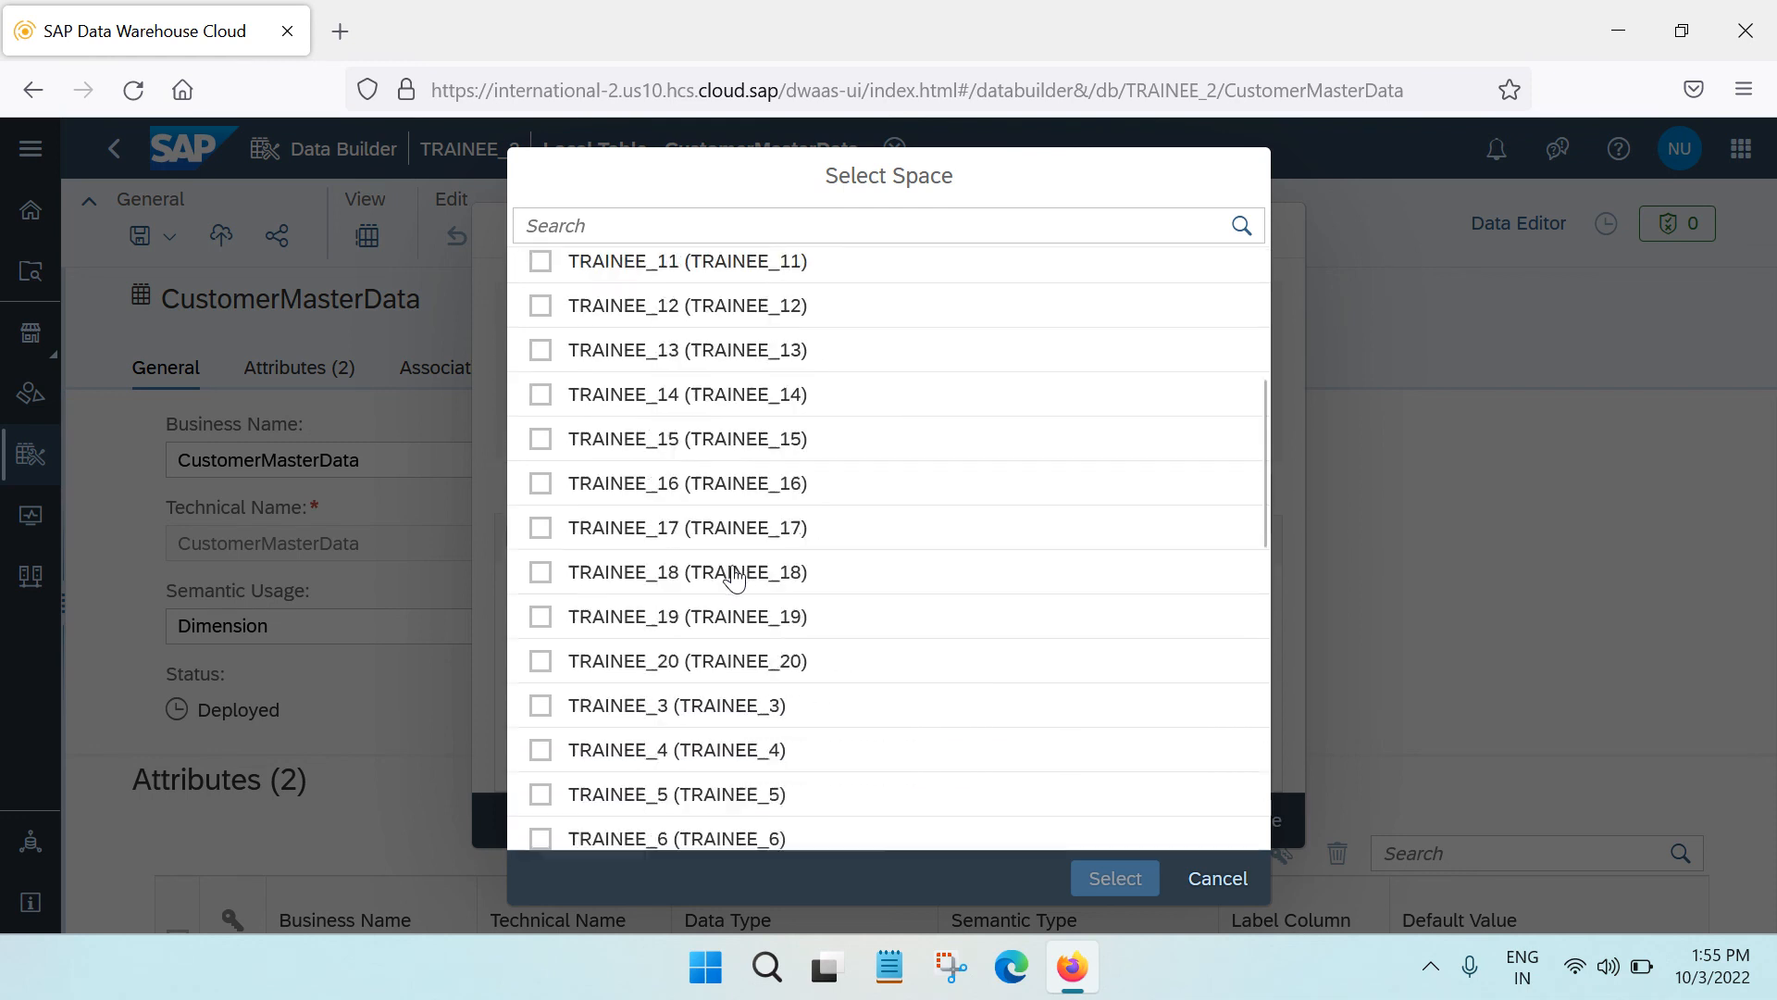
{"action": "left_click", "coordinate": [1217, 877]}
{"action": "left_click", "coordinate": [1264, 819]}
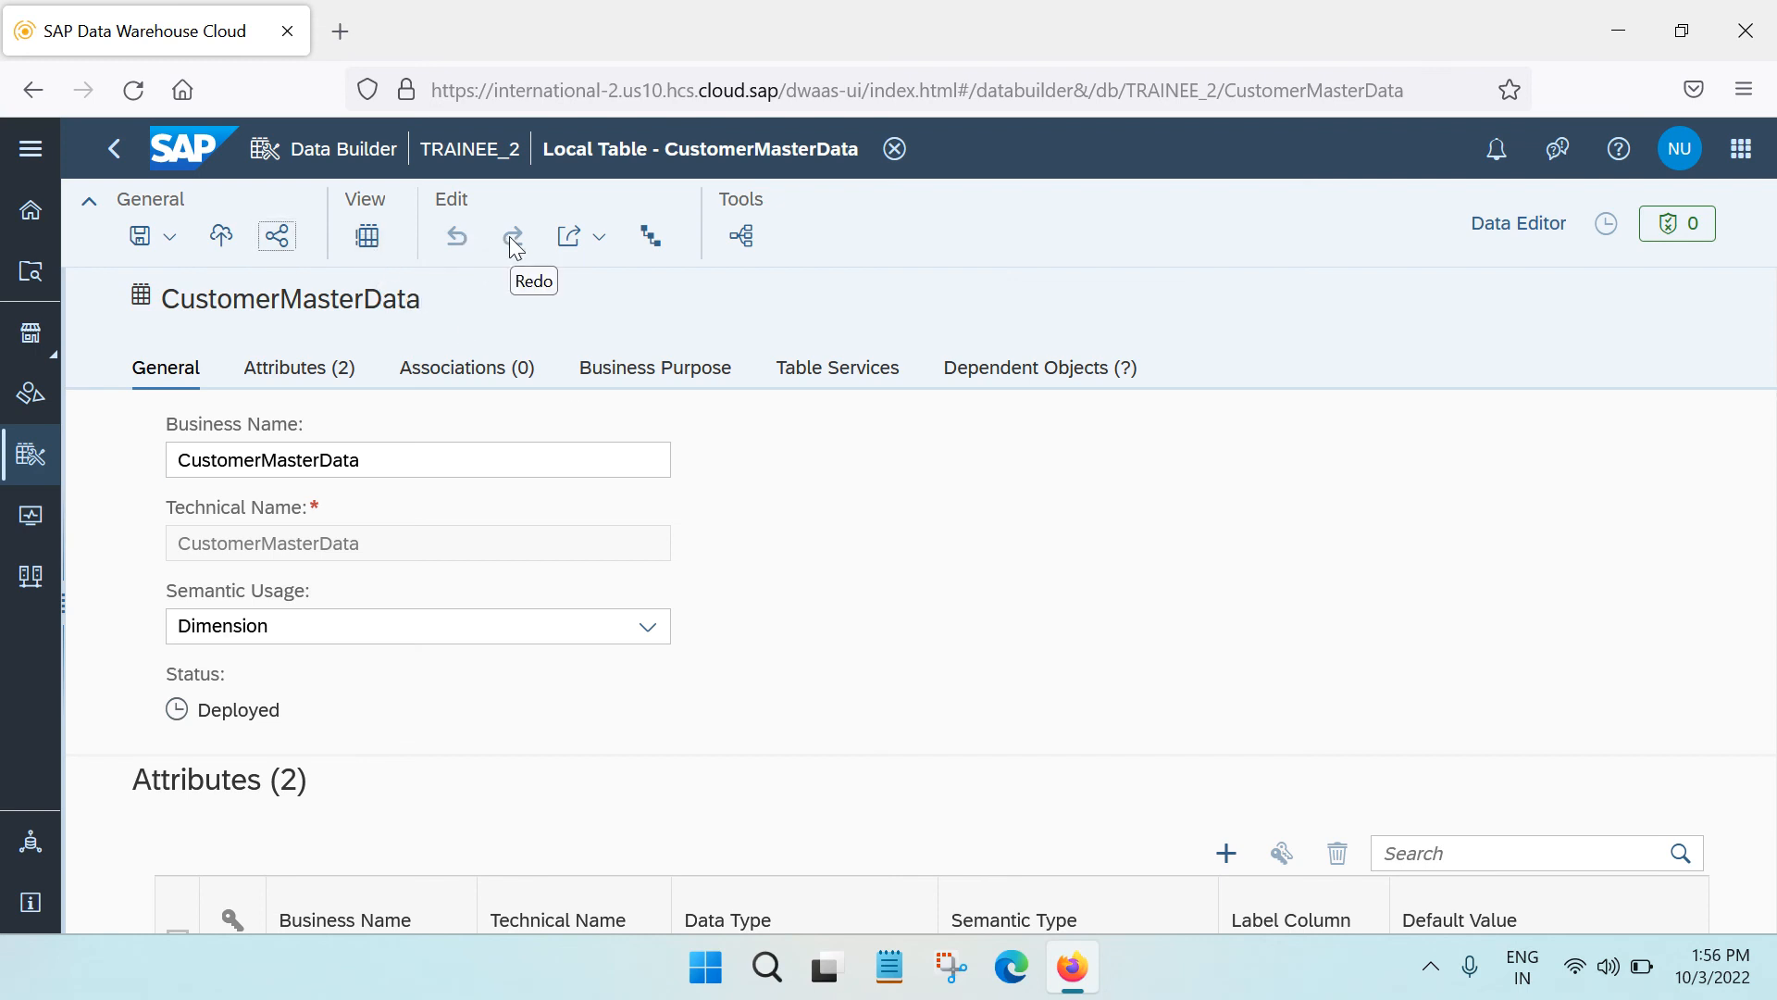
View the table's export options and inspect its Impact and Lineage Analysis, including the node's details and its link to the table editor.
{"action": "left_click", "coordinate": [593, 242]}
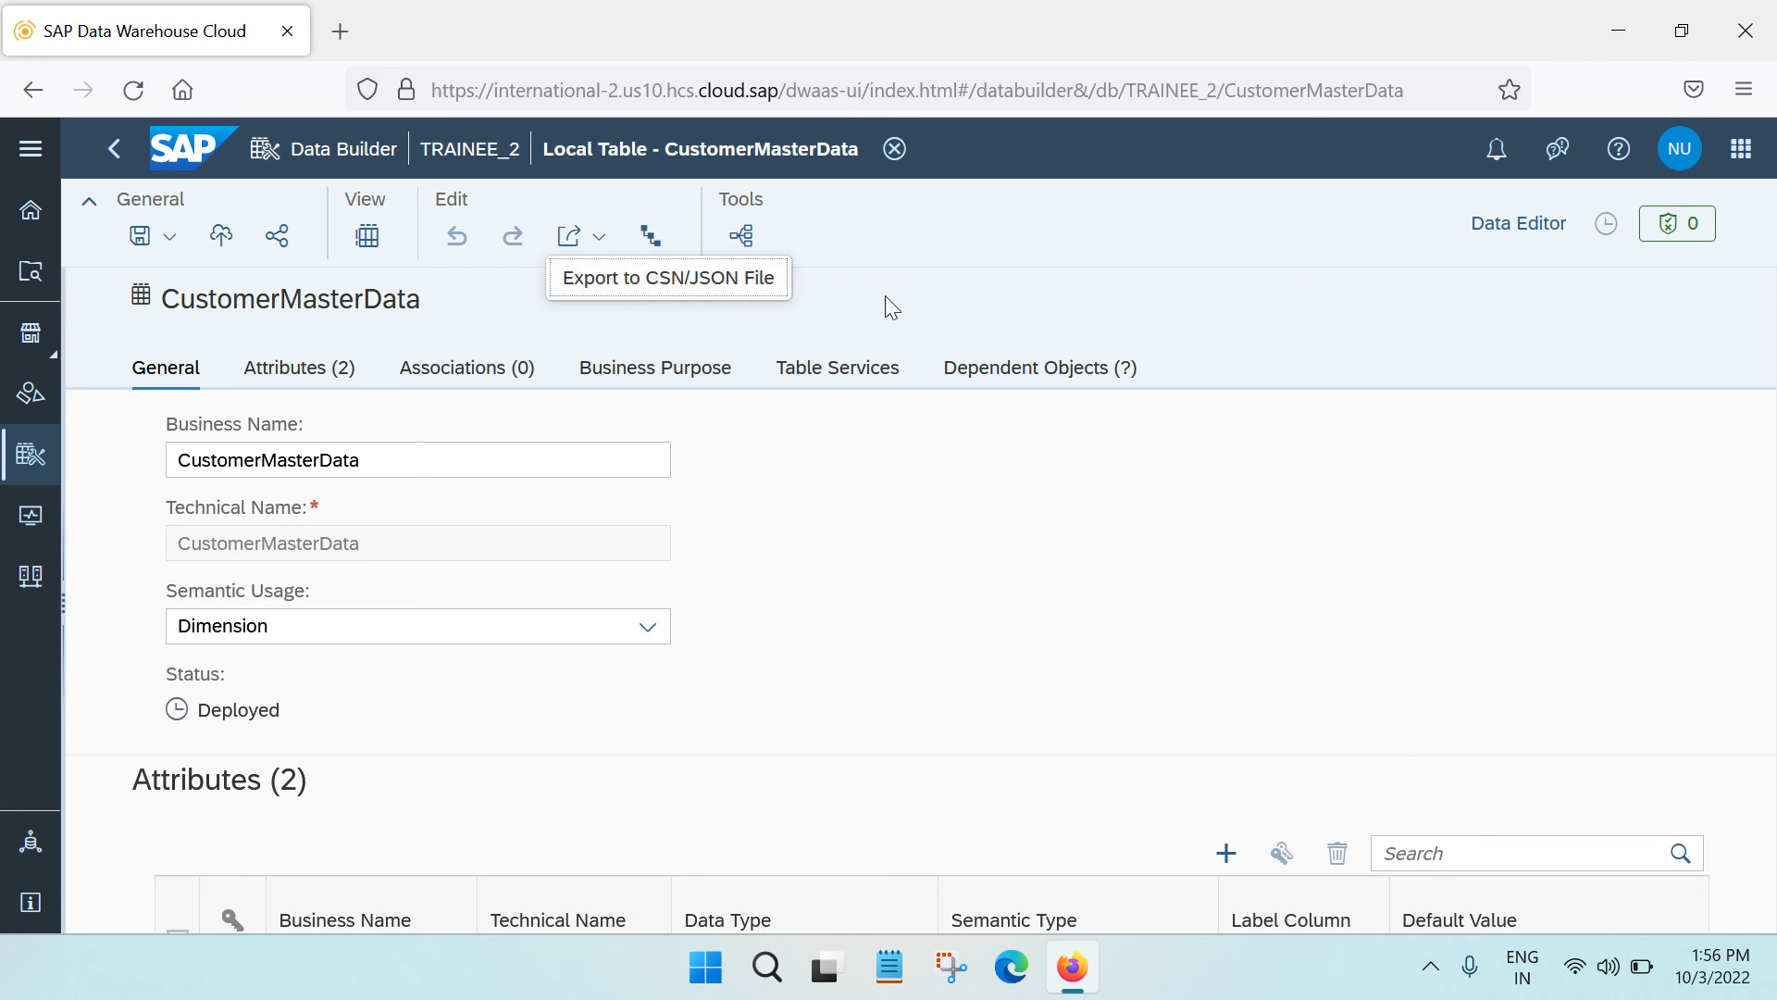
{"action": "left_click", "coordinate": [811, 320]}
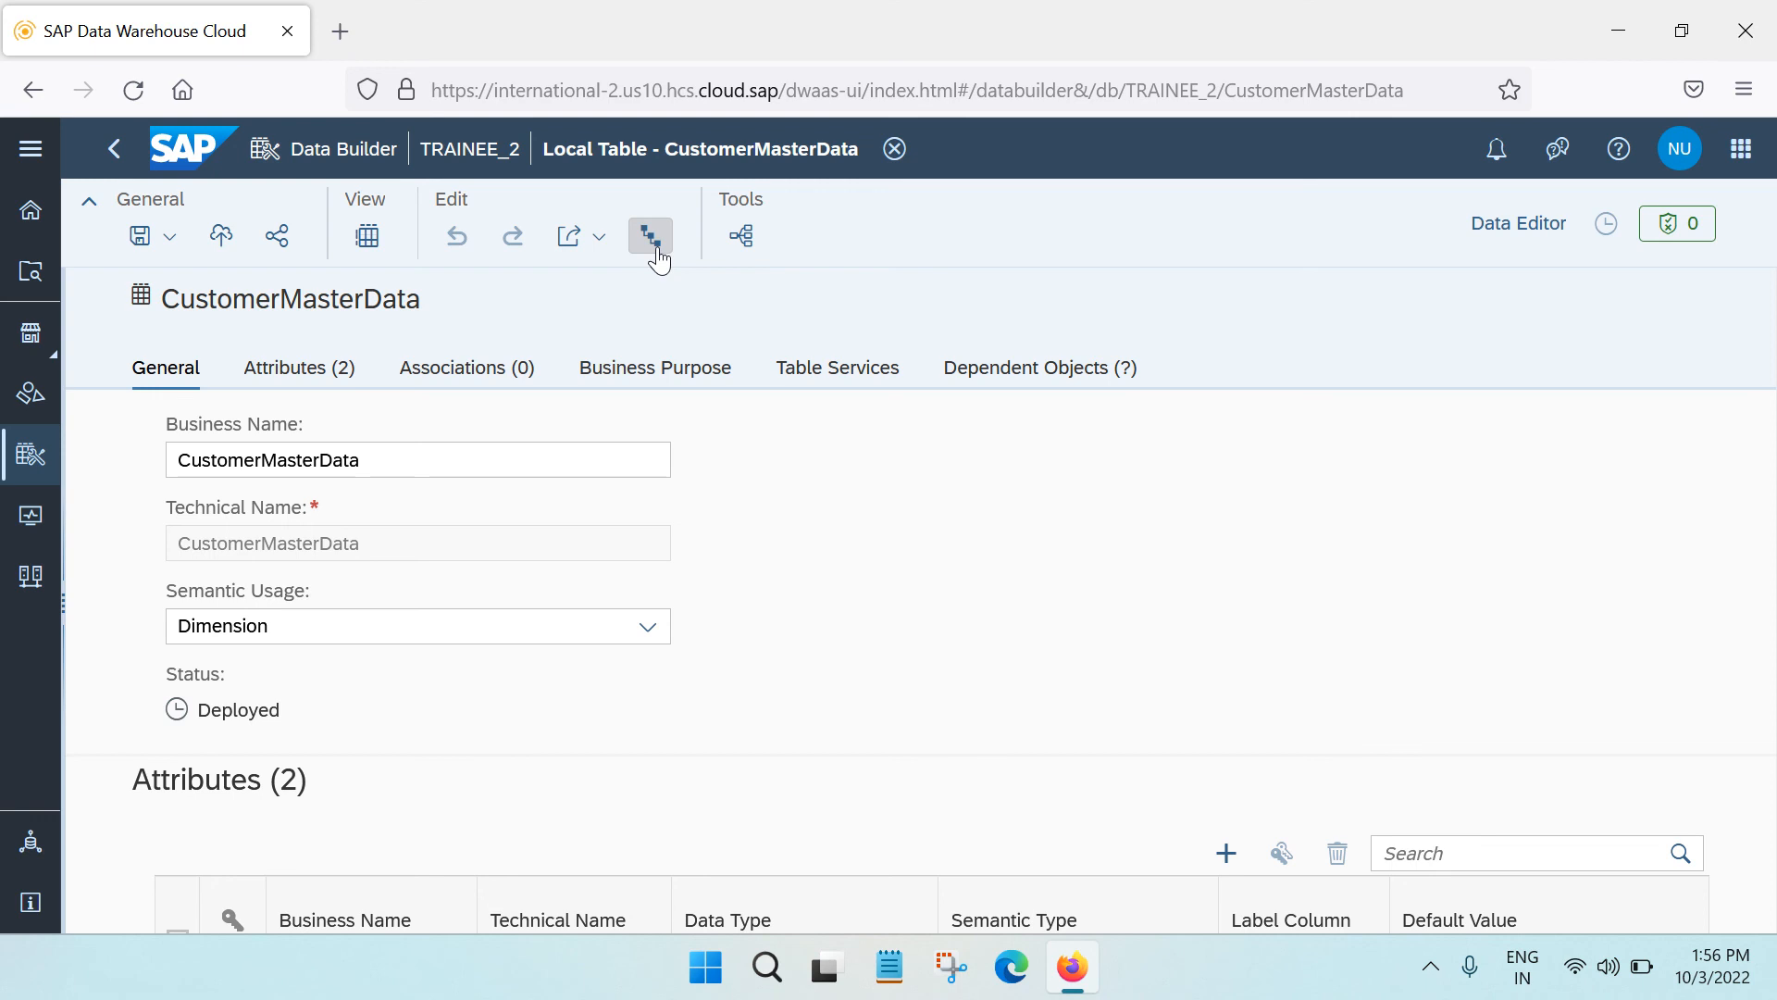
{"action": "left_click", "coordinate": [743, 240]}
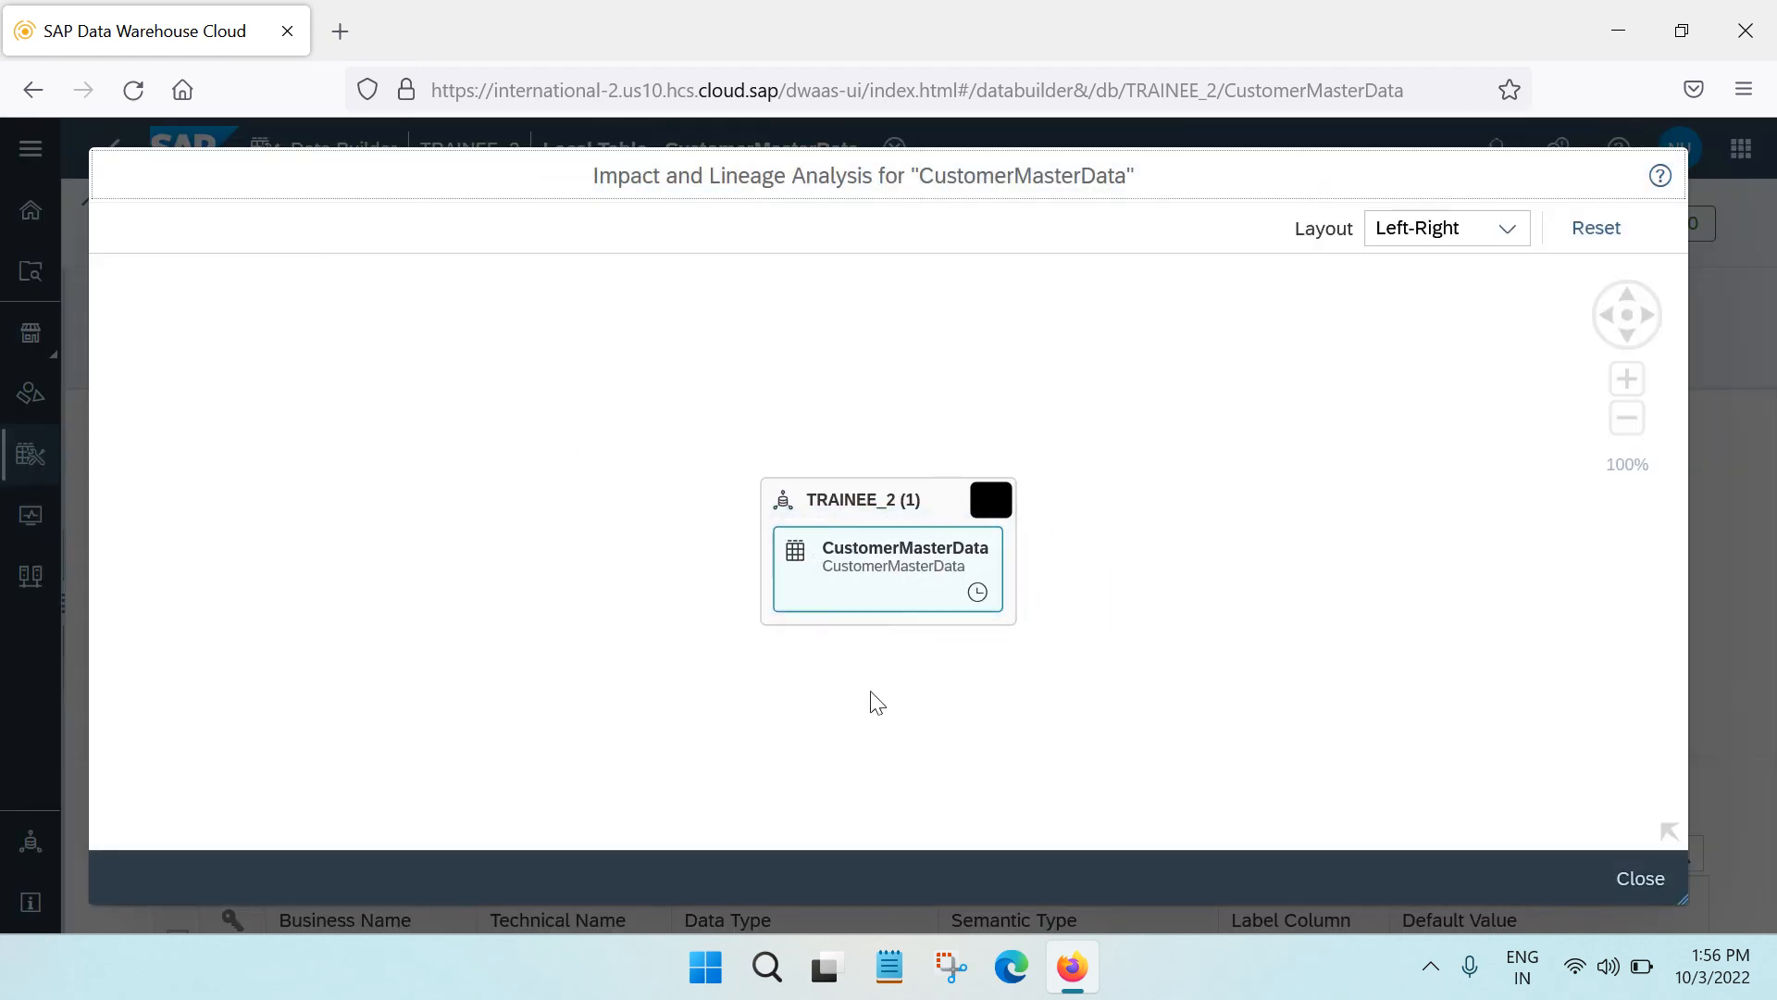
{"action": "mouse_move", "coordinate": [898, 579]}
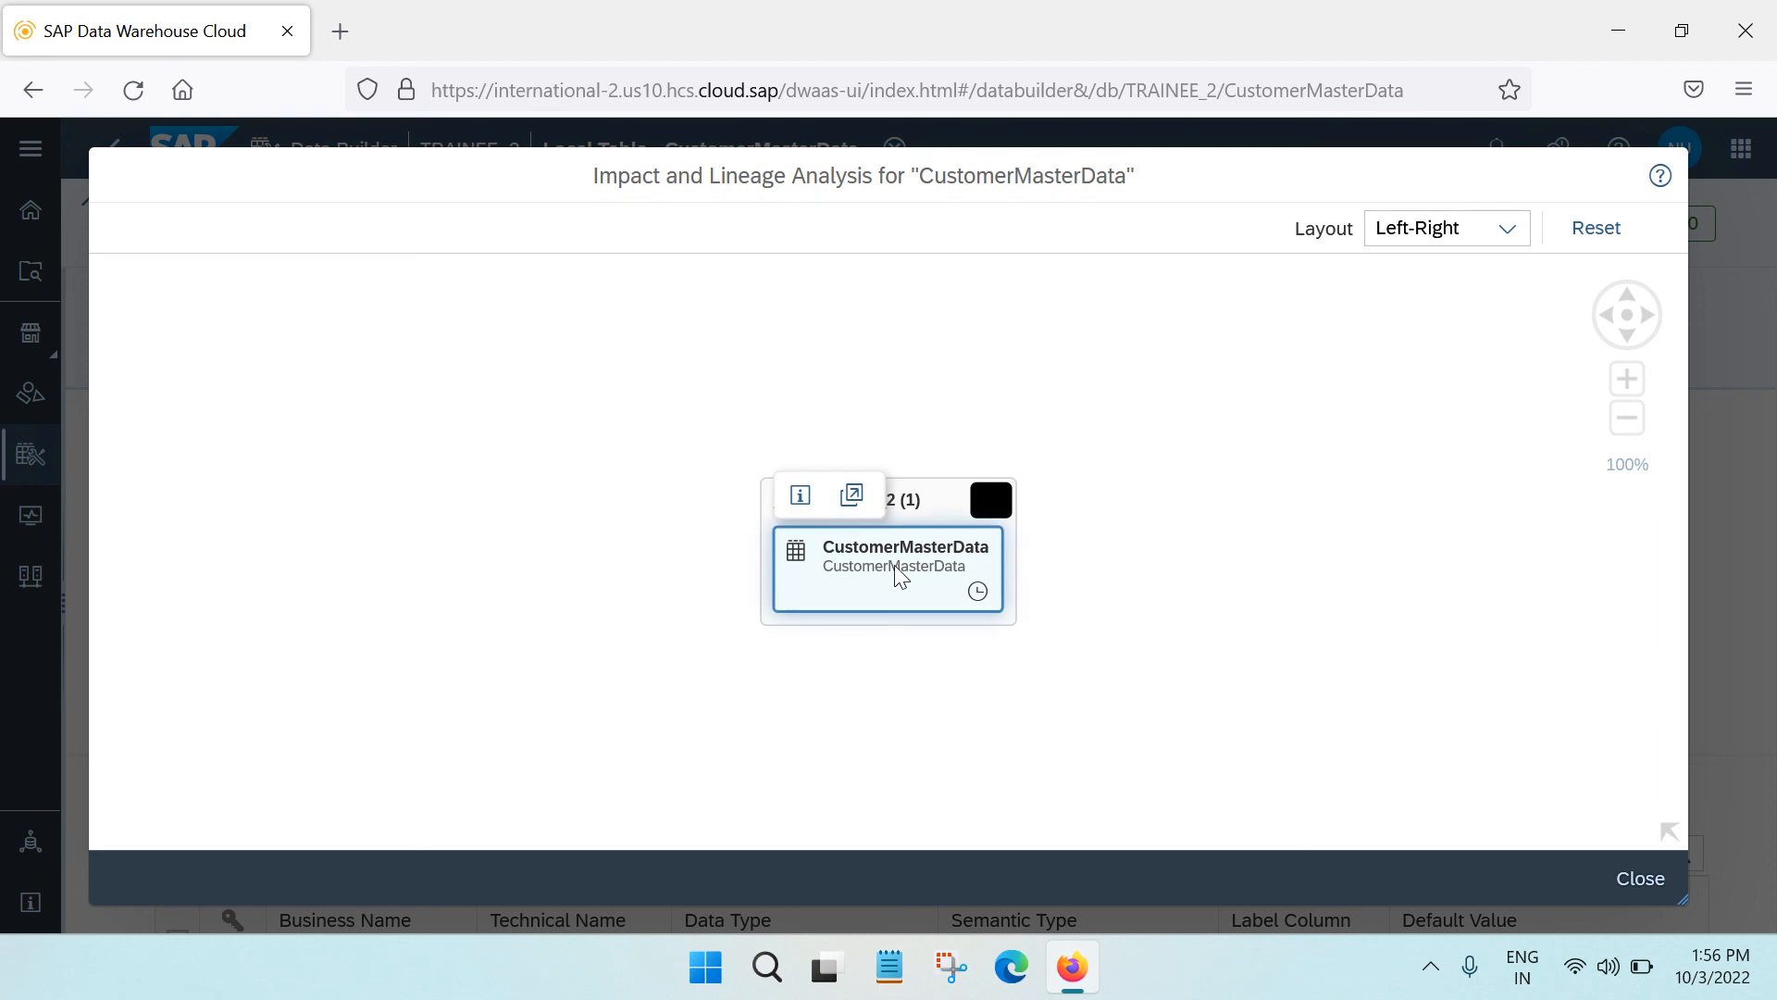
{"action": "left_click", "coordinate": [801, 497]}
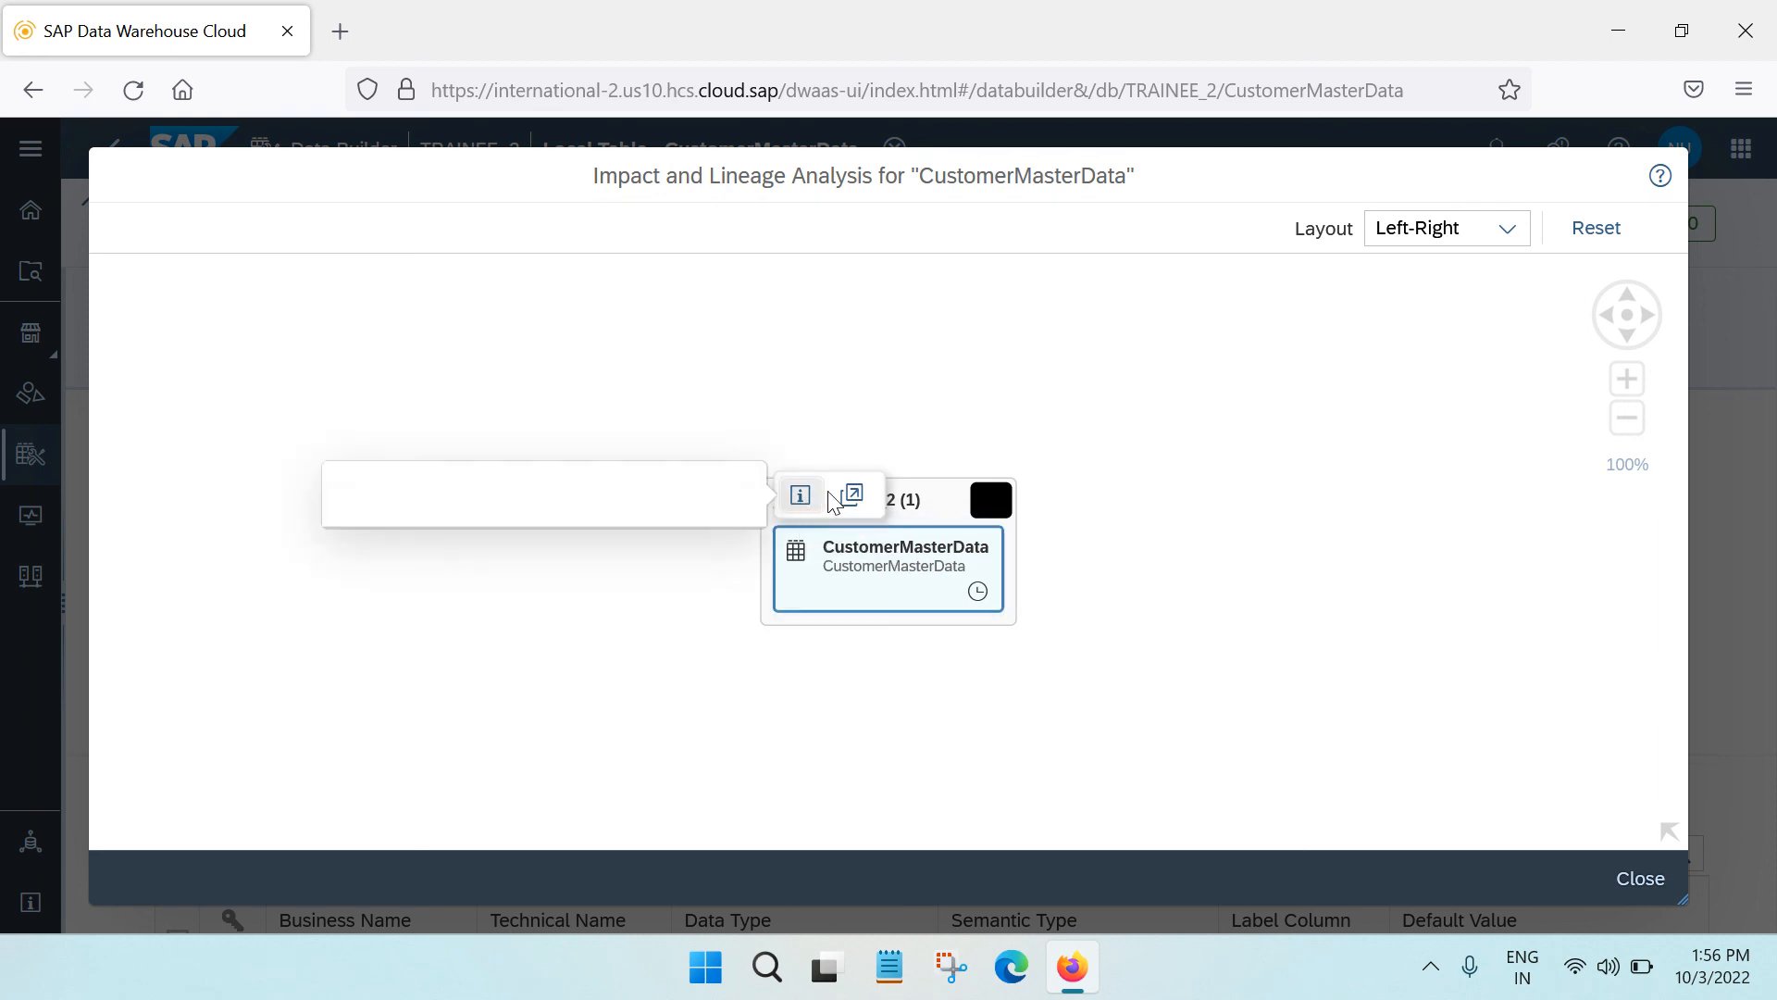
{"action": "left_click", "coordinate": [851, 495]}
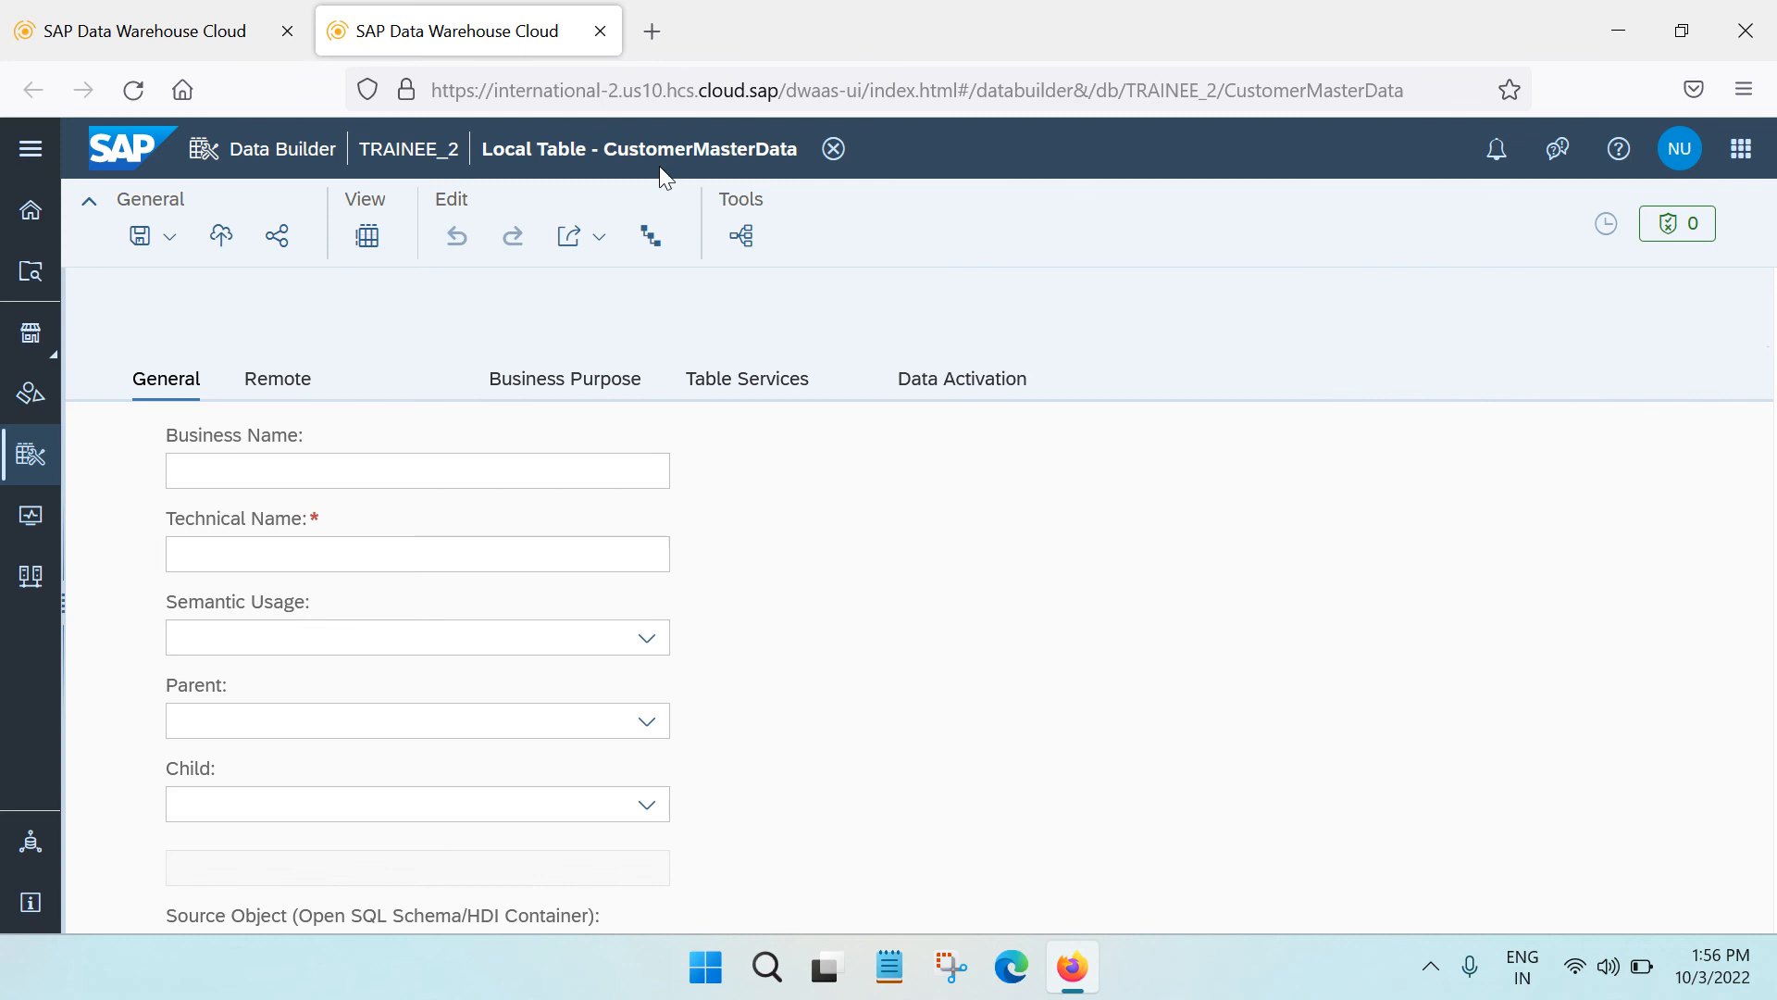
{"action": "left_click", "coordinate": [600, 31]}
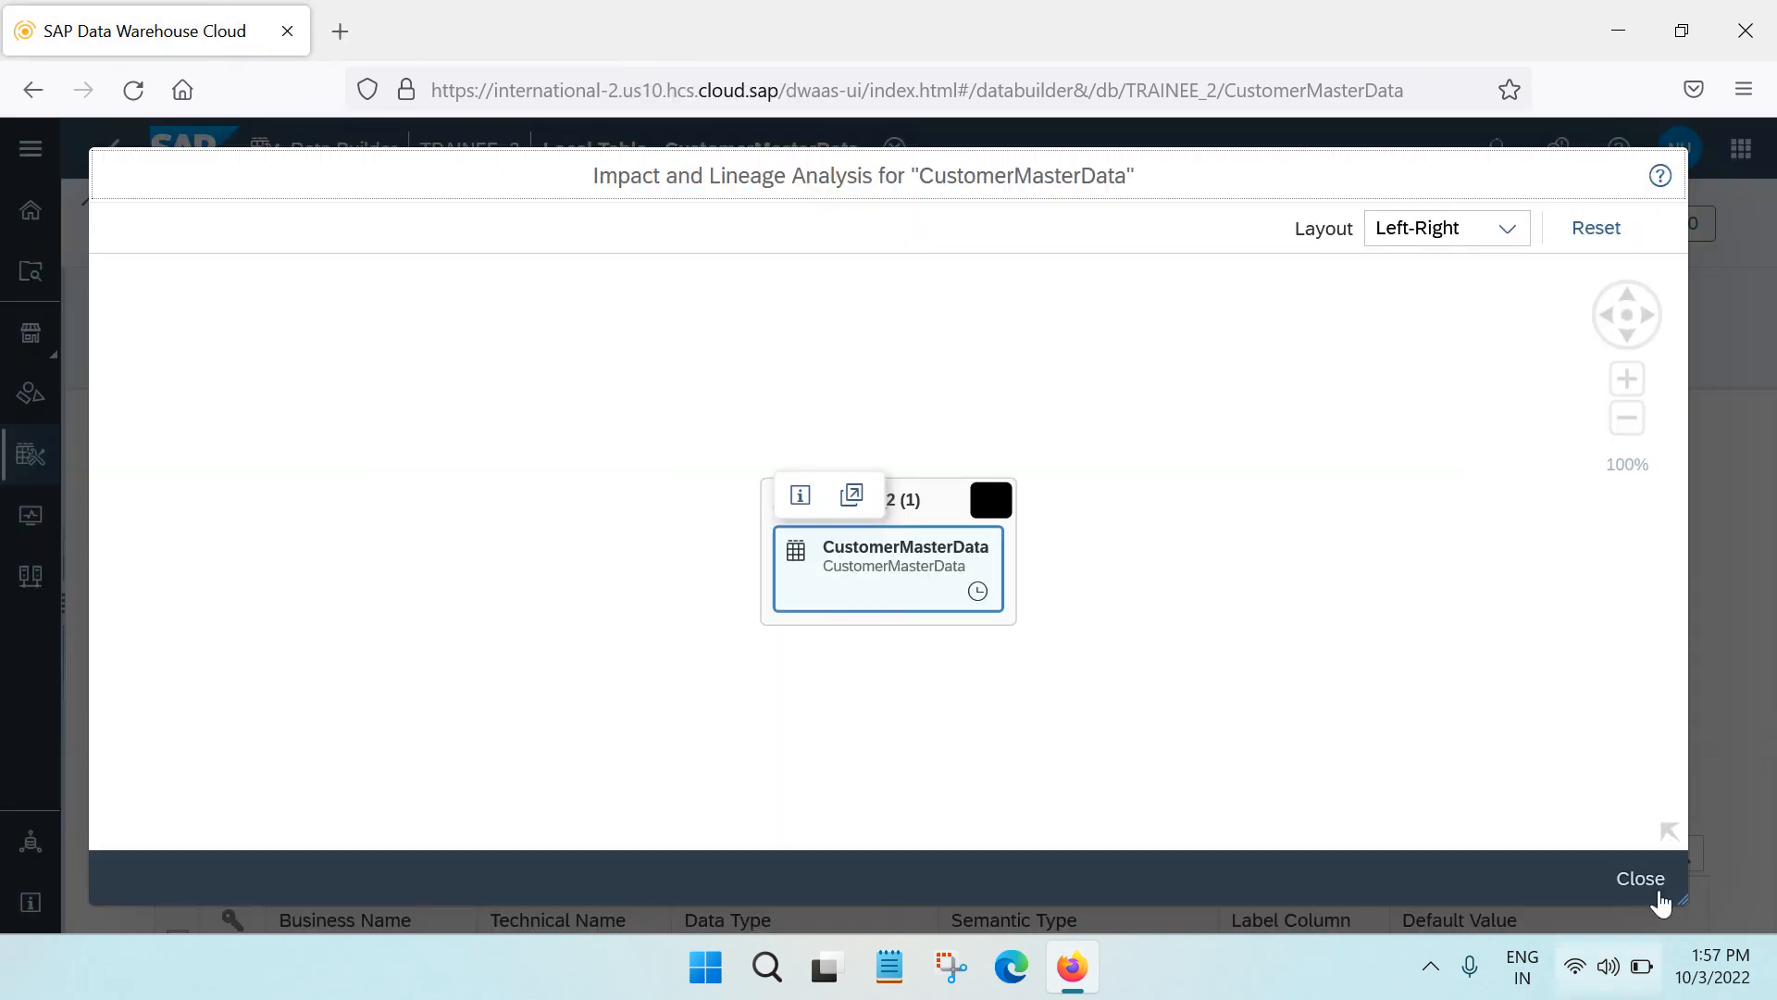
{"action": "left_click", "coordinate": [1640, 878]}
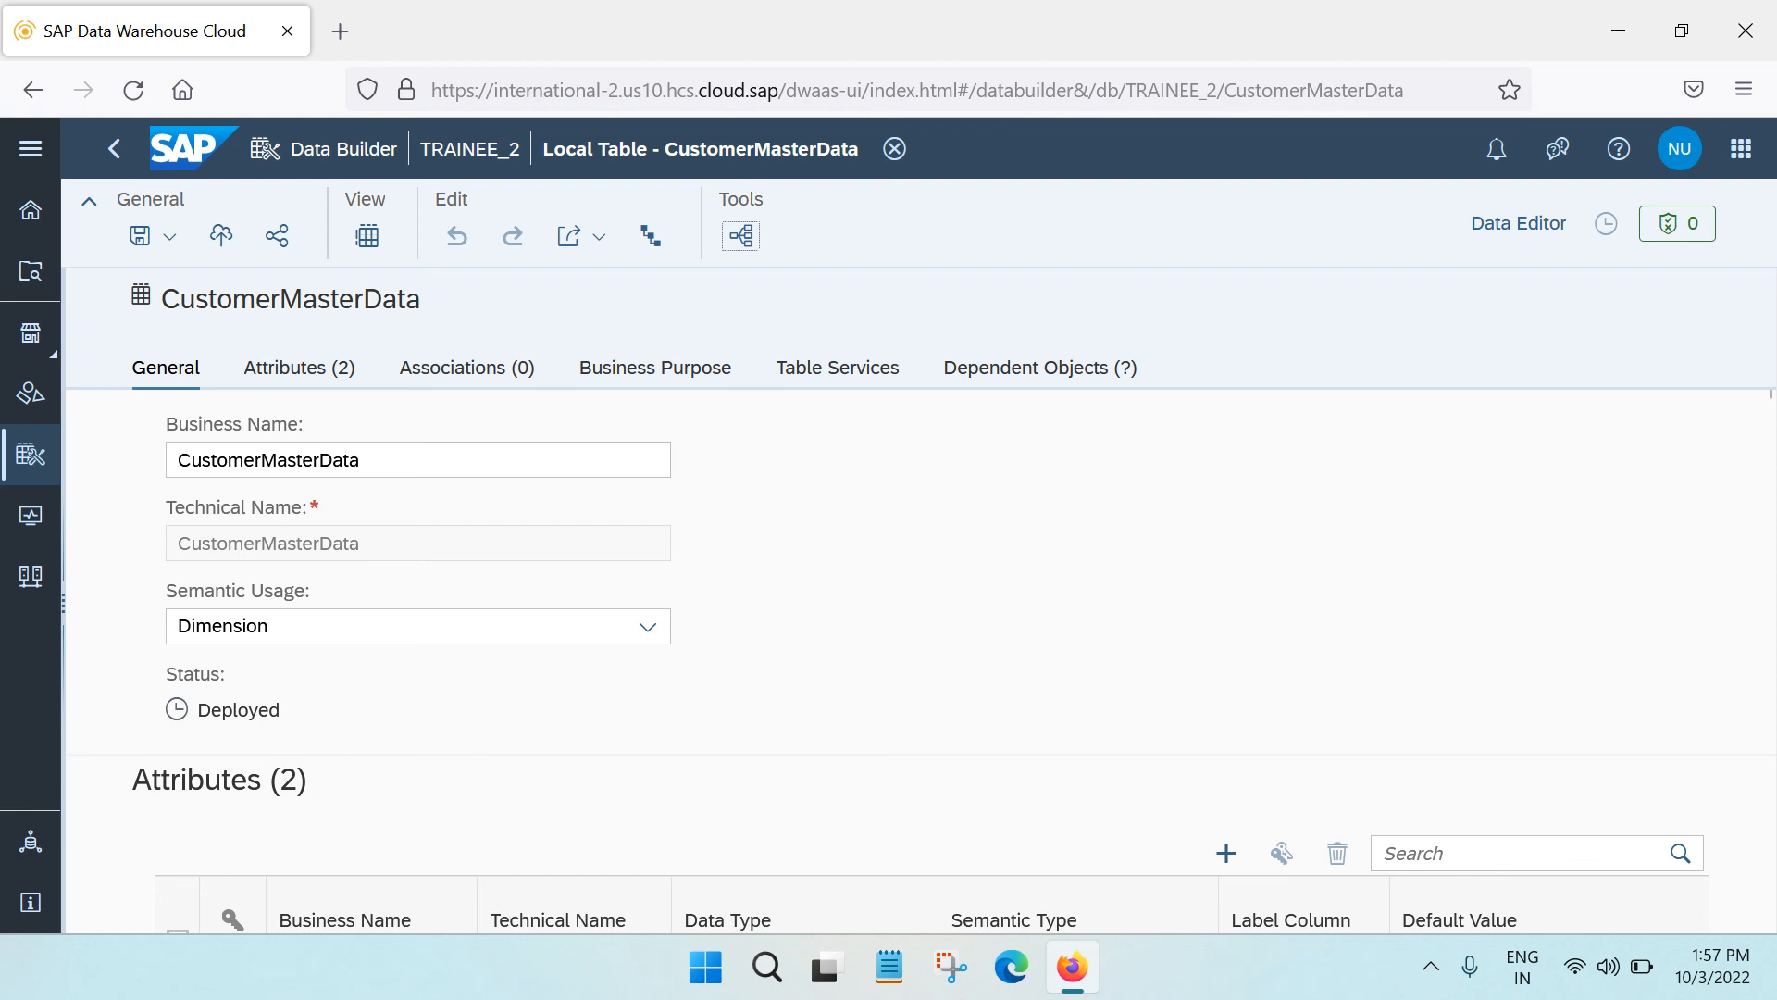
Open the table in the Data Editor and add a record with its customer ID and Flipkart as the customer name.
{"action": "left_click", "coordinate": [1529, 241]}
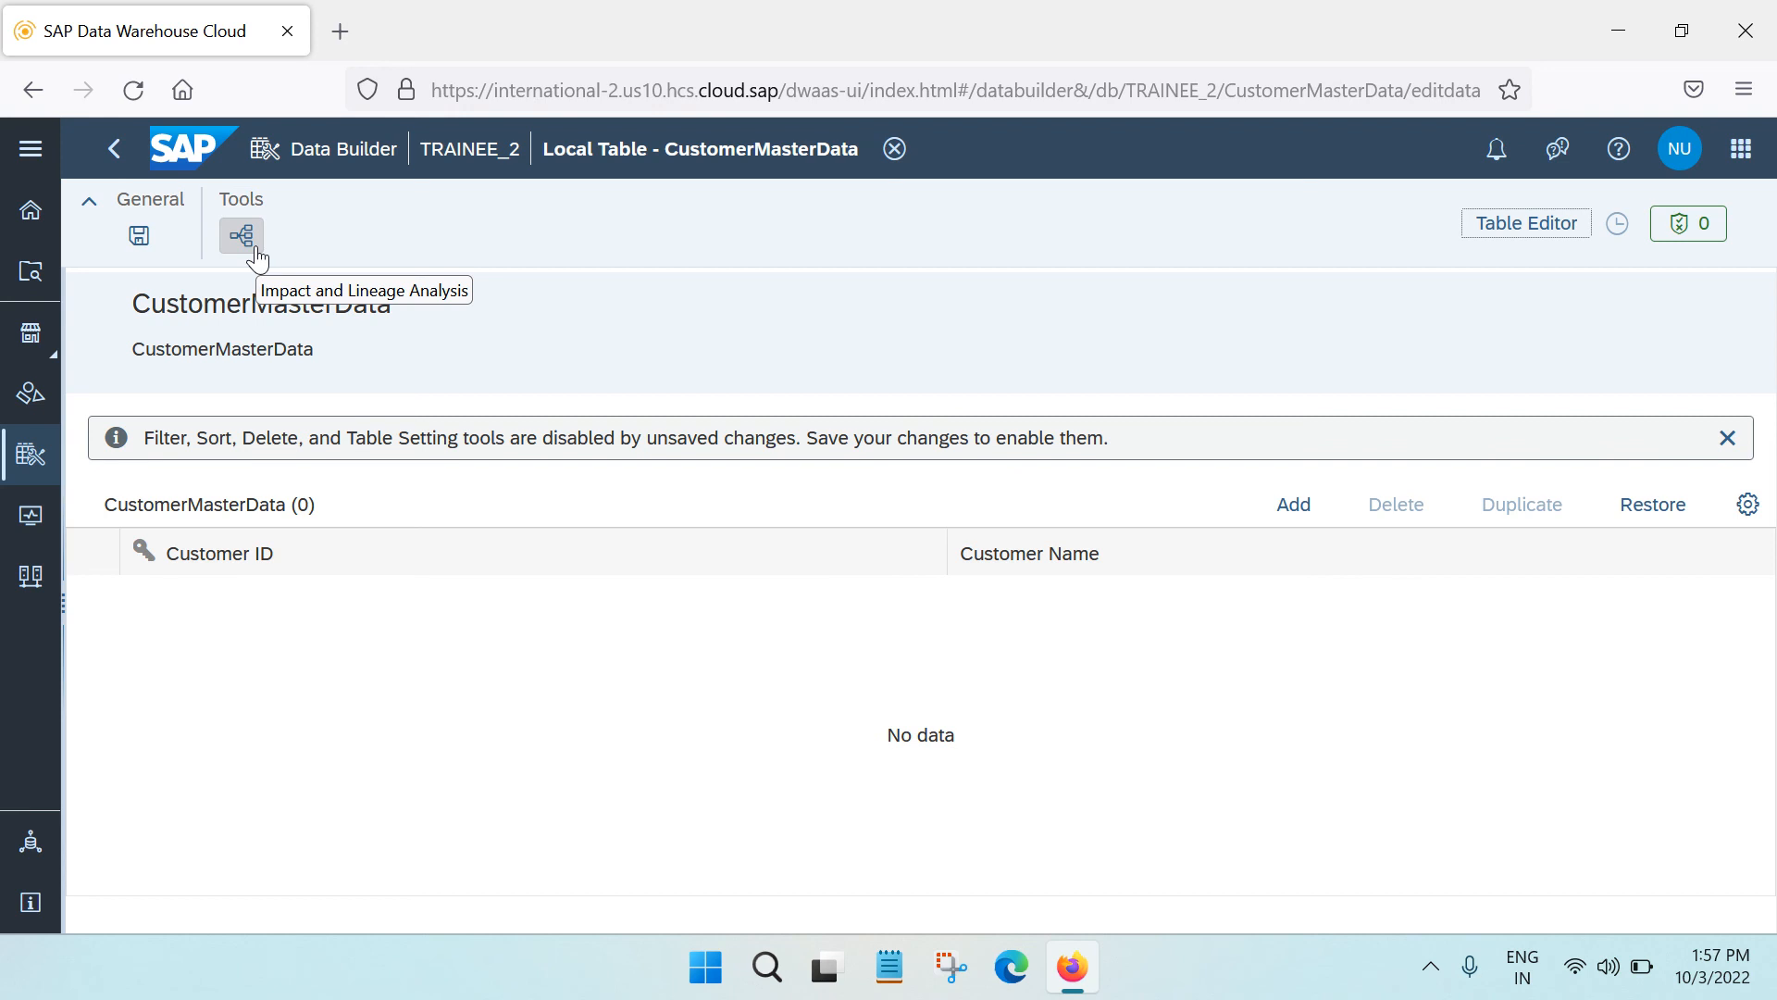
{"action": "left_click", "coordinate": [1522, 244]}
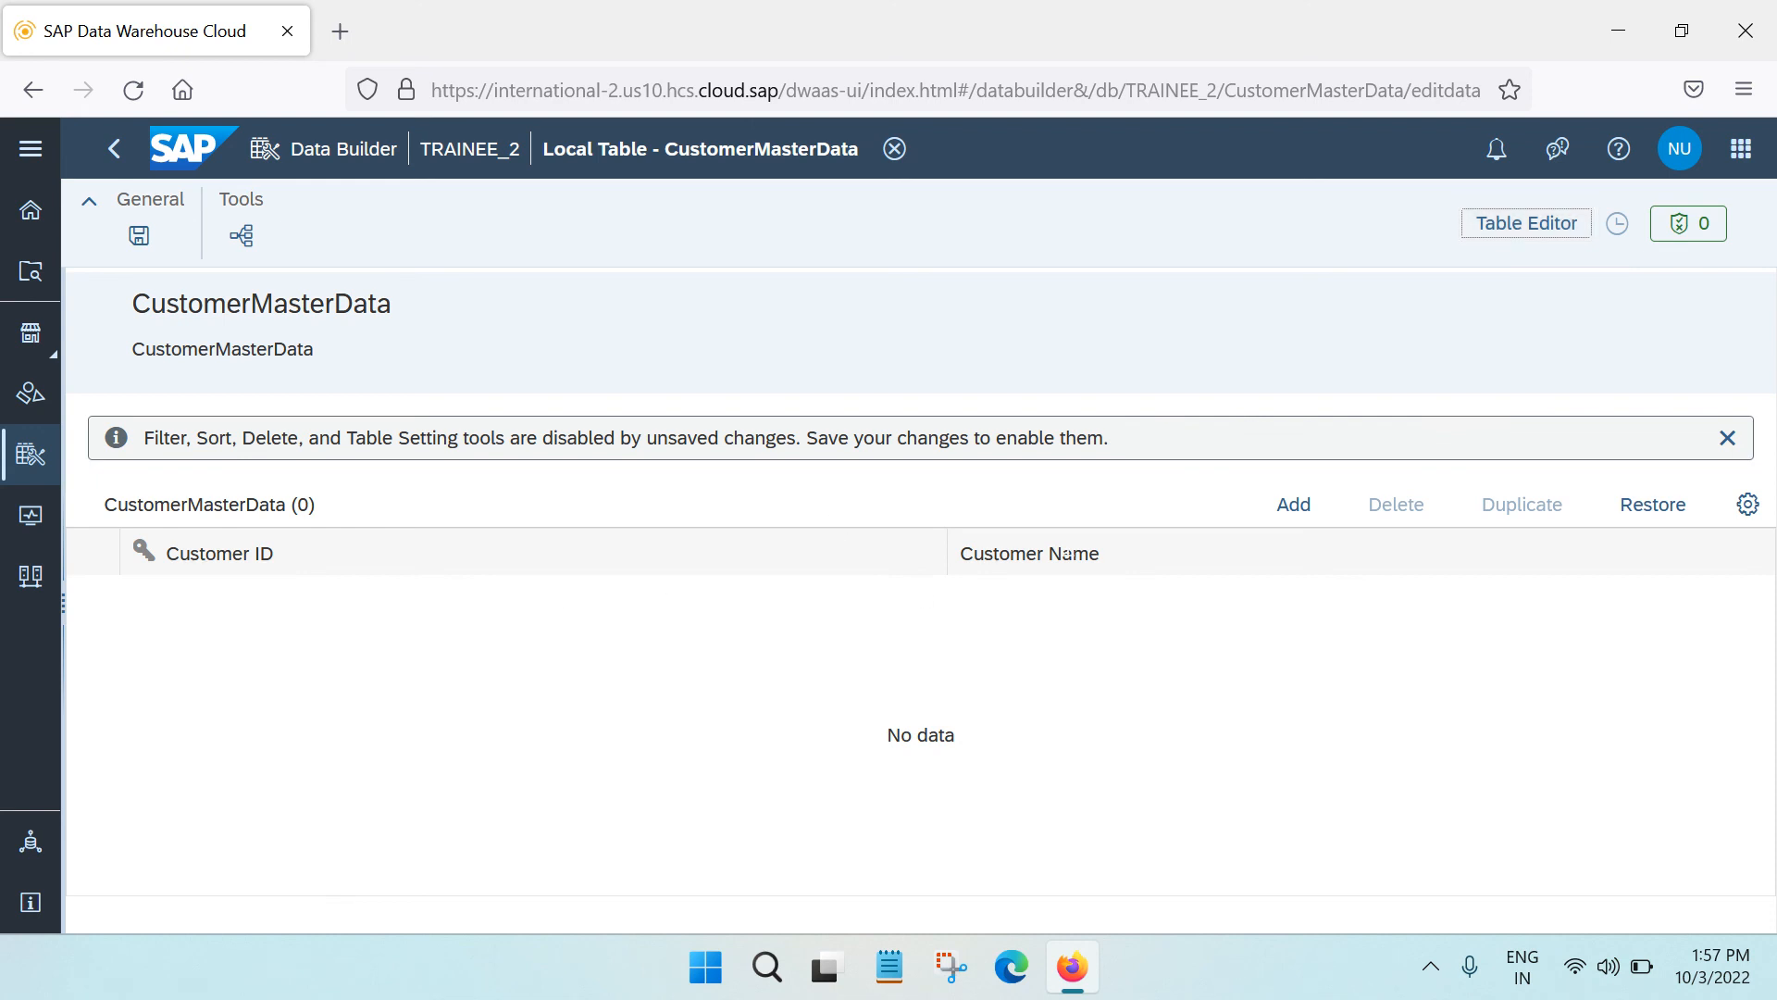
{"action": "left_click", "coordinate": [1308, 515]}
{"action": "left_click", "coordinate": [312, 597]}
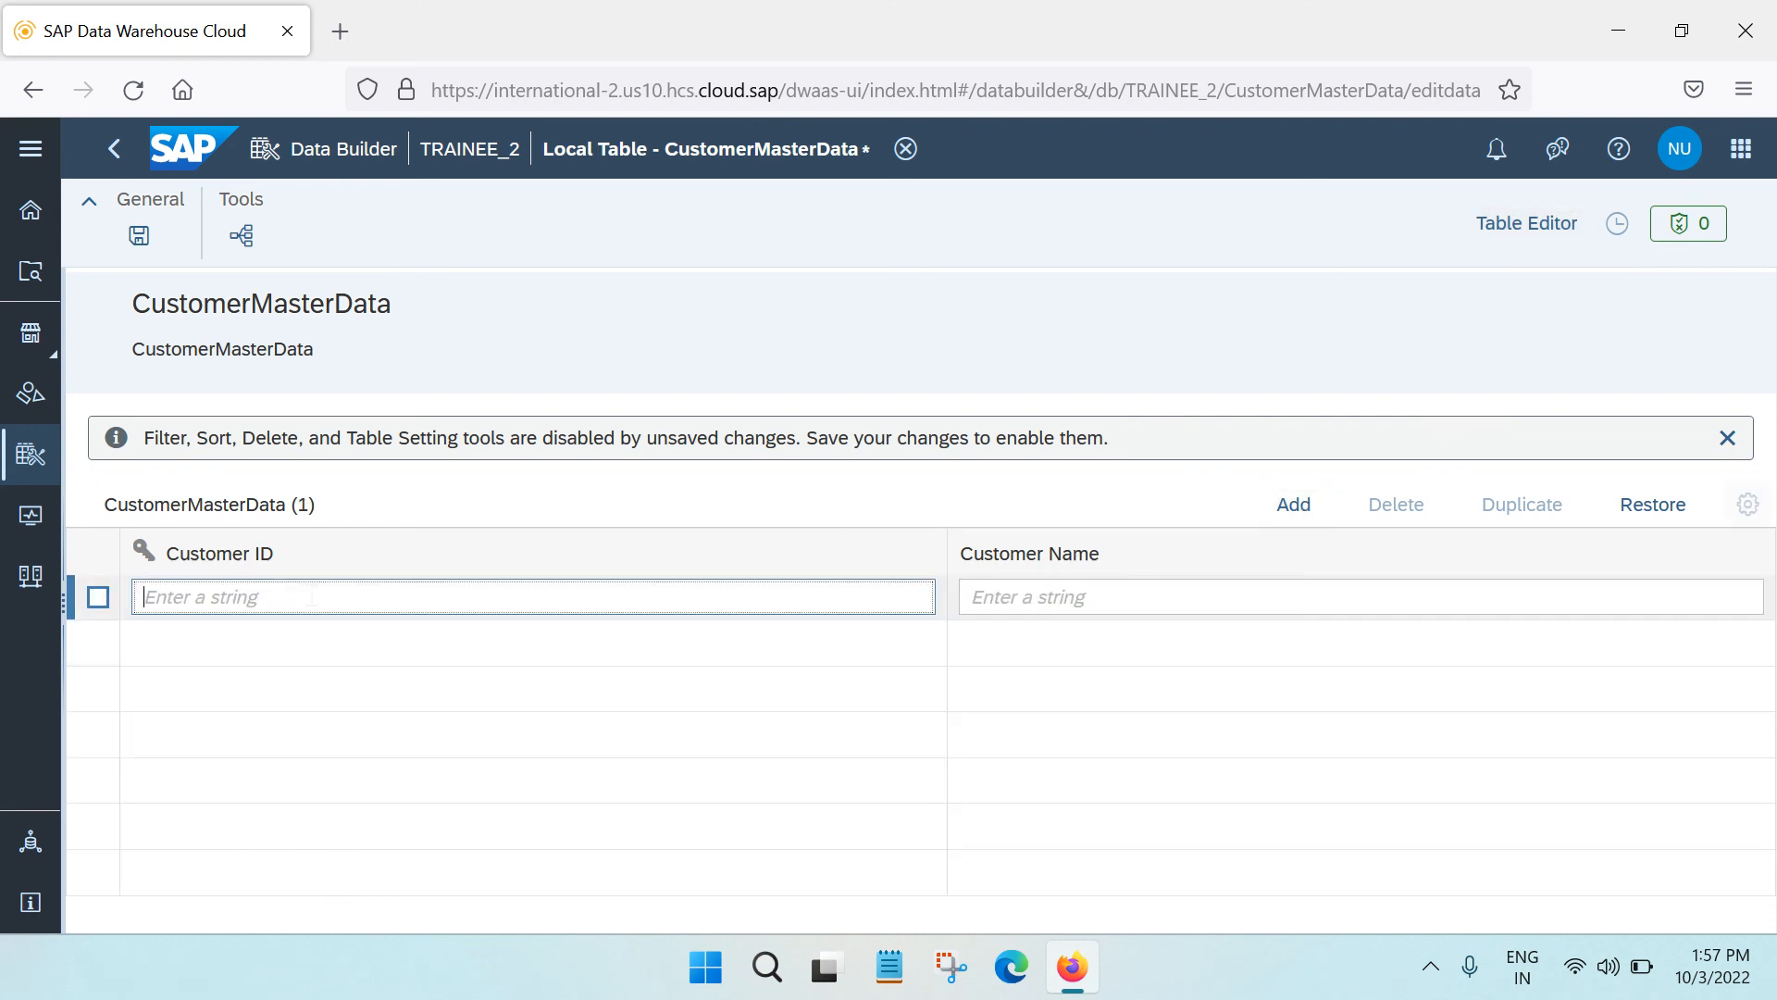
{"action": "type", "text": "100001"}
{"action": "left_click", "coordinate": [970, 597]}
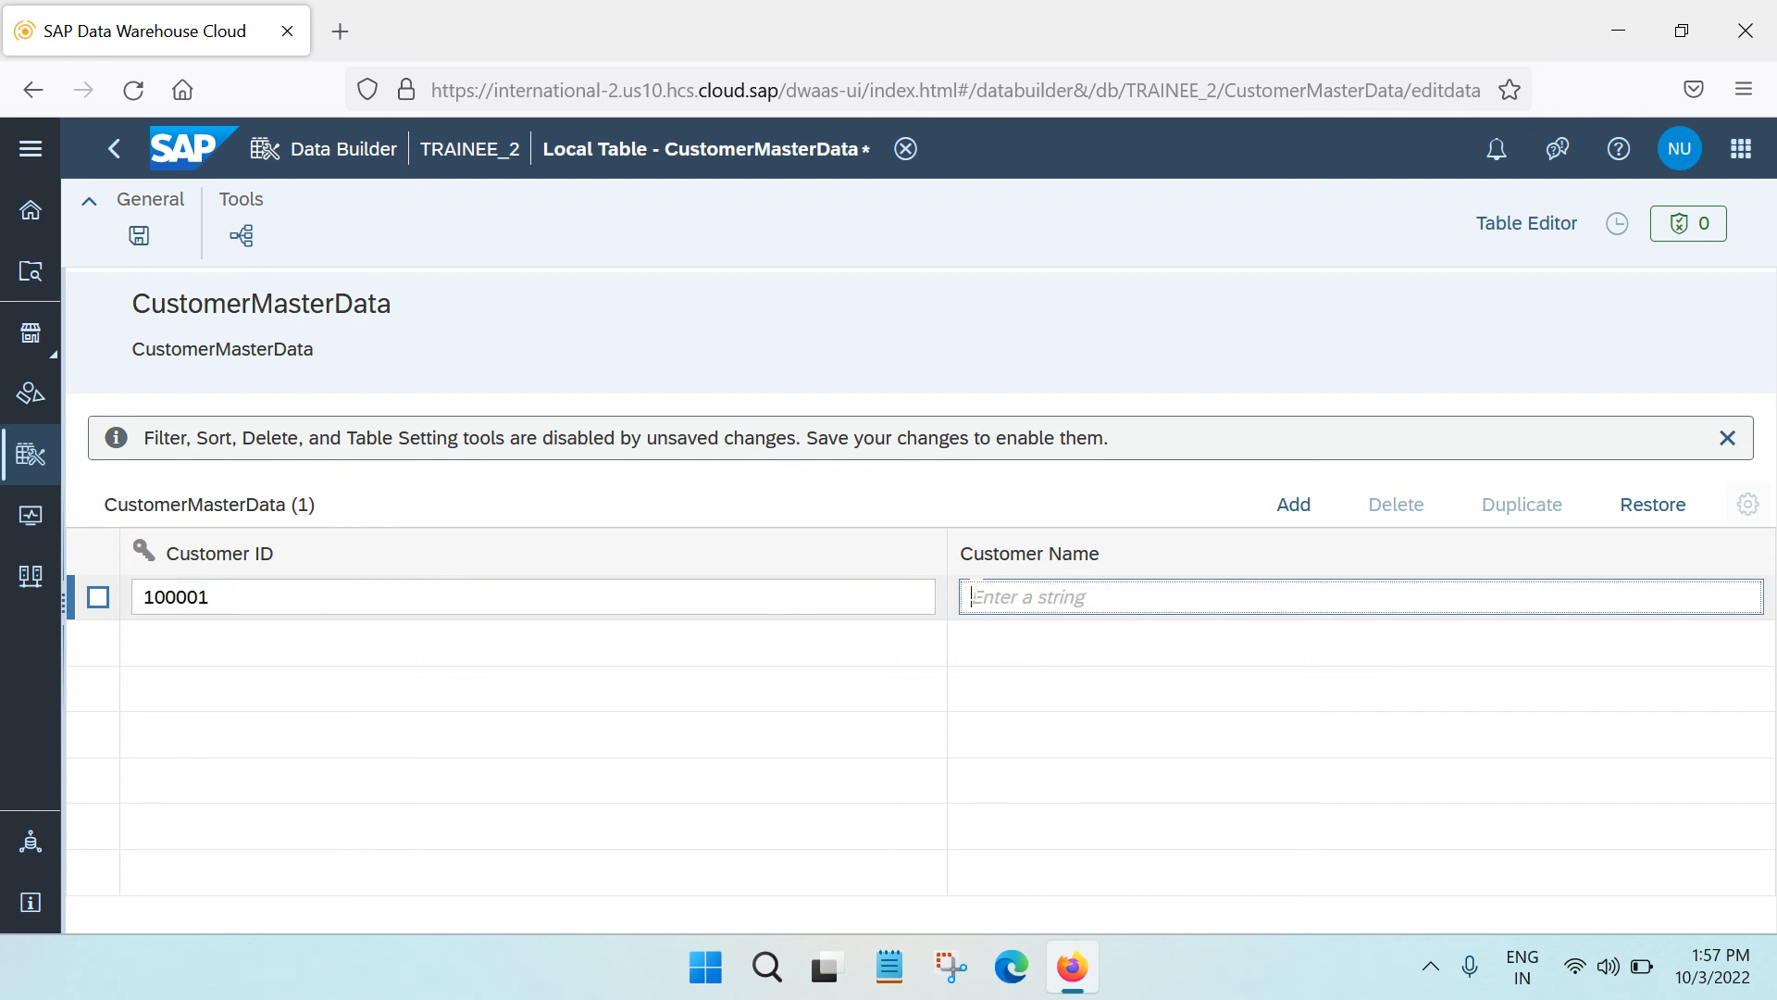
{"action": "type", "text": "Flipkart"}
{"action": "left_click", "coordinate": [206, 628]}
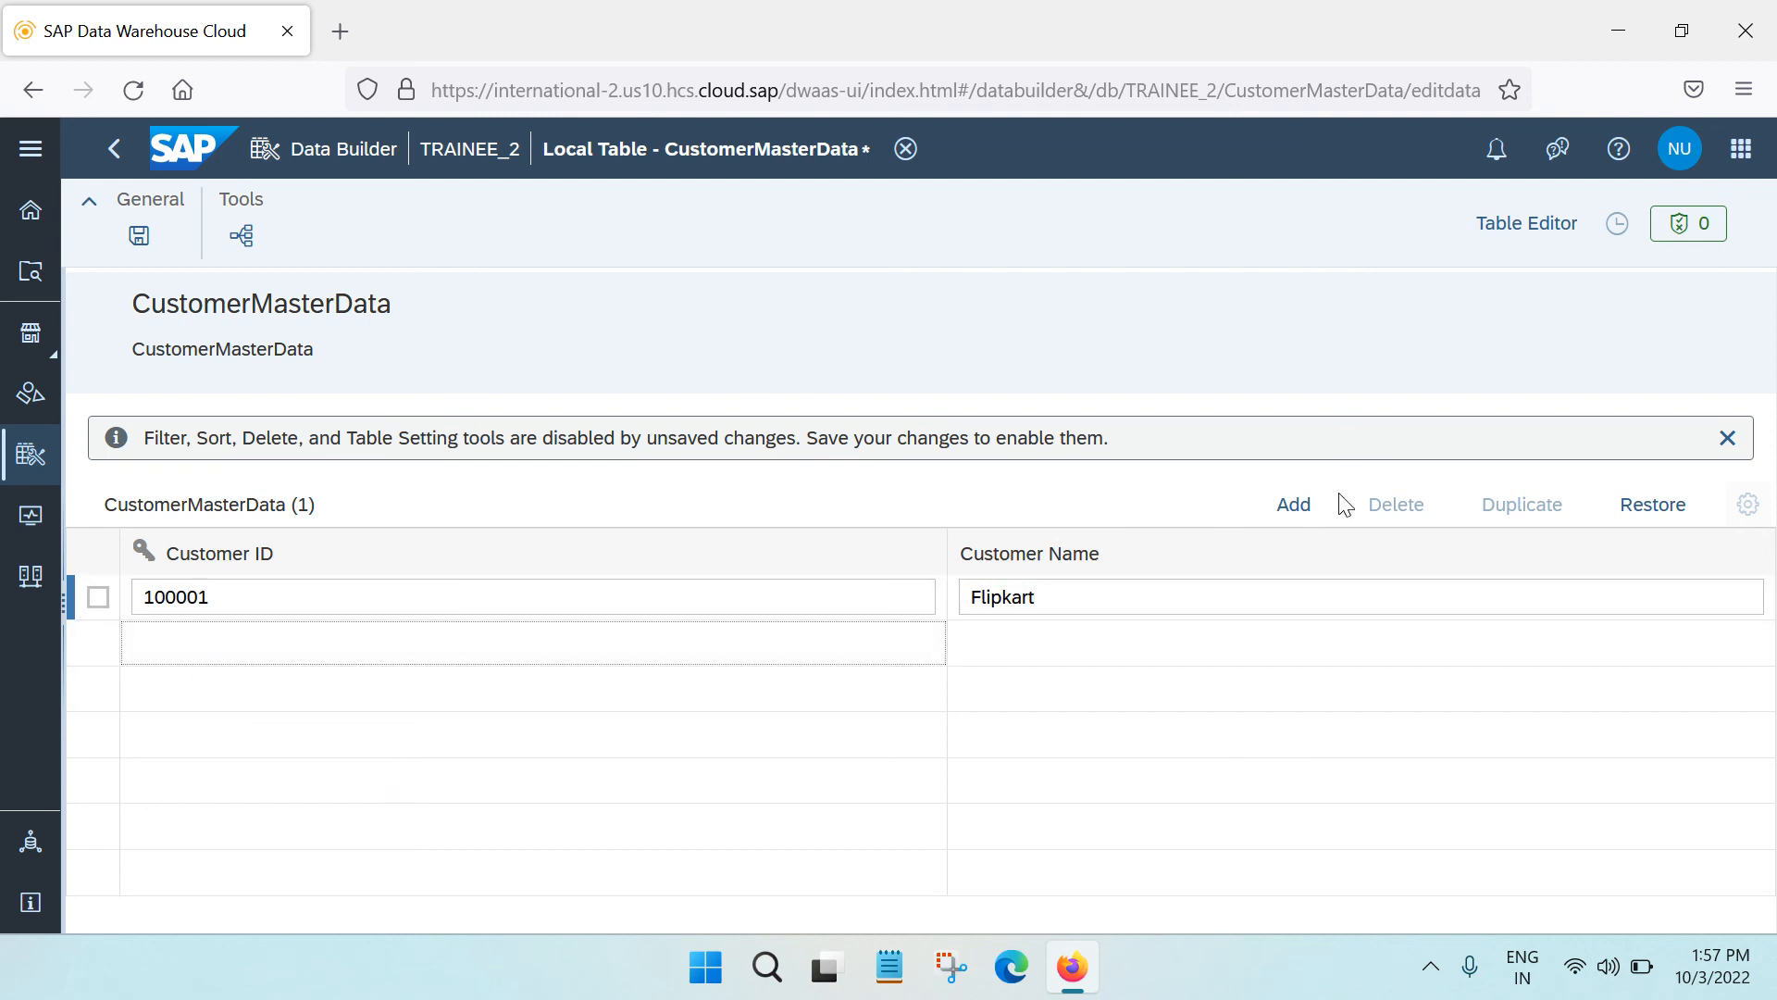
Add a second record with its customer ID and Amazon as the customer name, and save the table data.
{"action": "left_click", "coordinate": [1294, 505]}
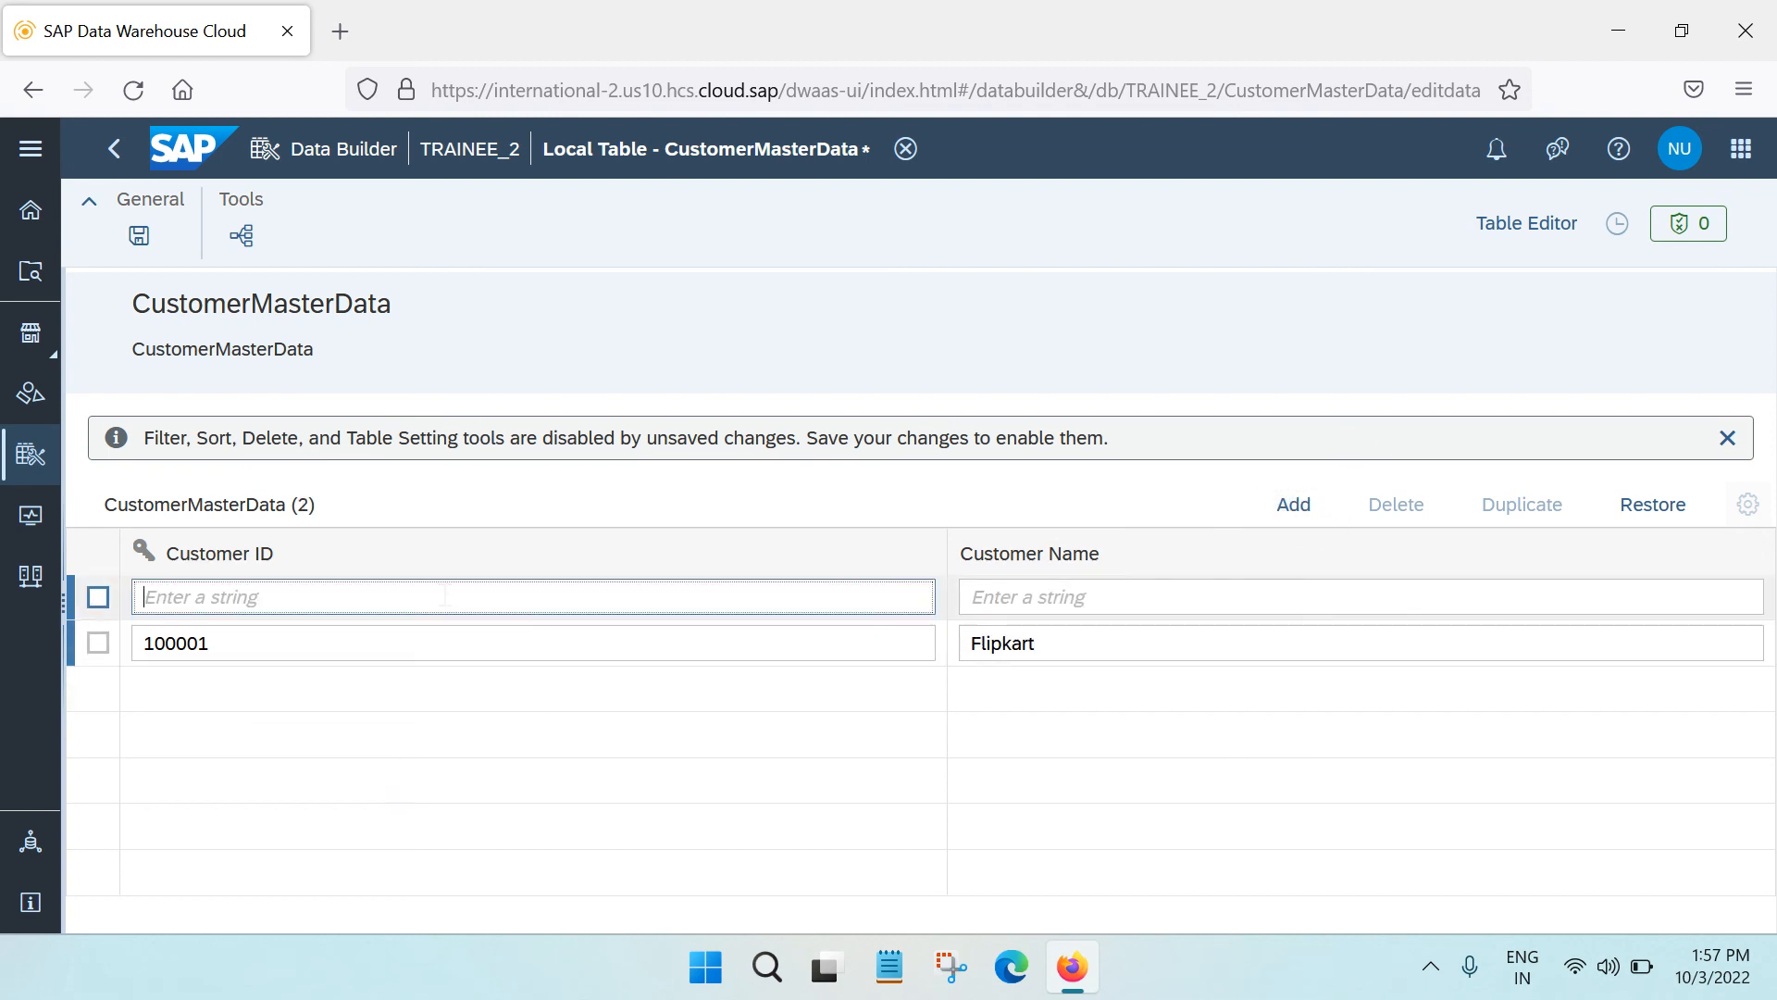
{"action": "type", "text": "!00"}
{"action": "type", "text": "0"}
{"action": "key", "text": "BackSpace"}
{"action": "key", "text": "BackSpace"}
{"action": "key", "text": "BackSpace"}
{"action": "key", "text": "BackSpace"}
{"action": "type", "text": "100"}
{"action": "left_click", "coordinate": [1057, 597]}
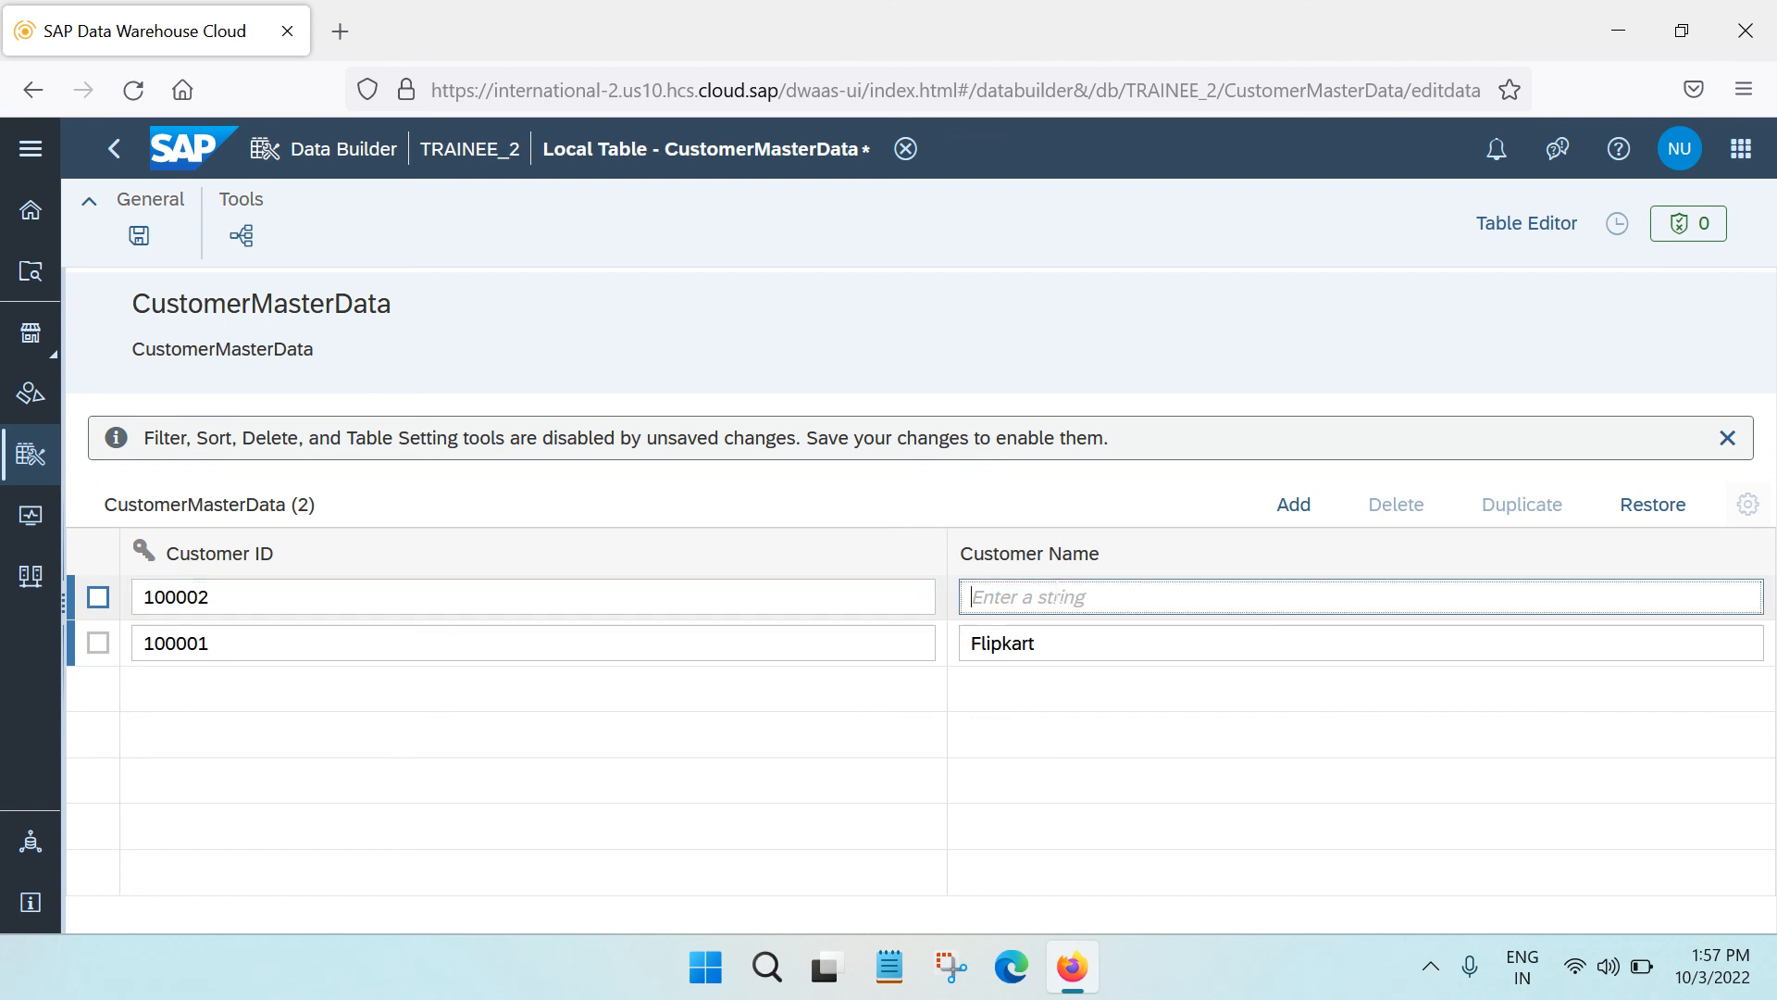
{"action": "type", "text": "Amazon"}
{"action": "left_click", "coordinate": [946, 724]}
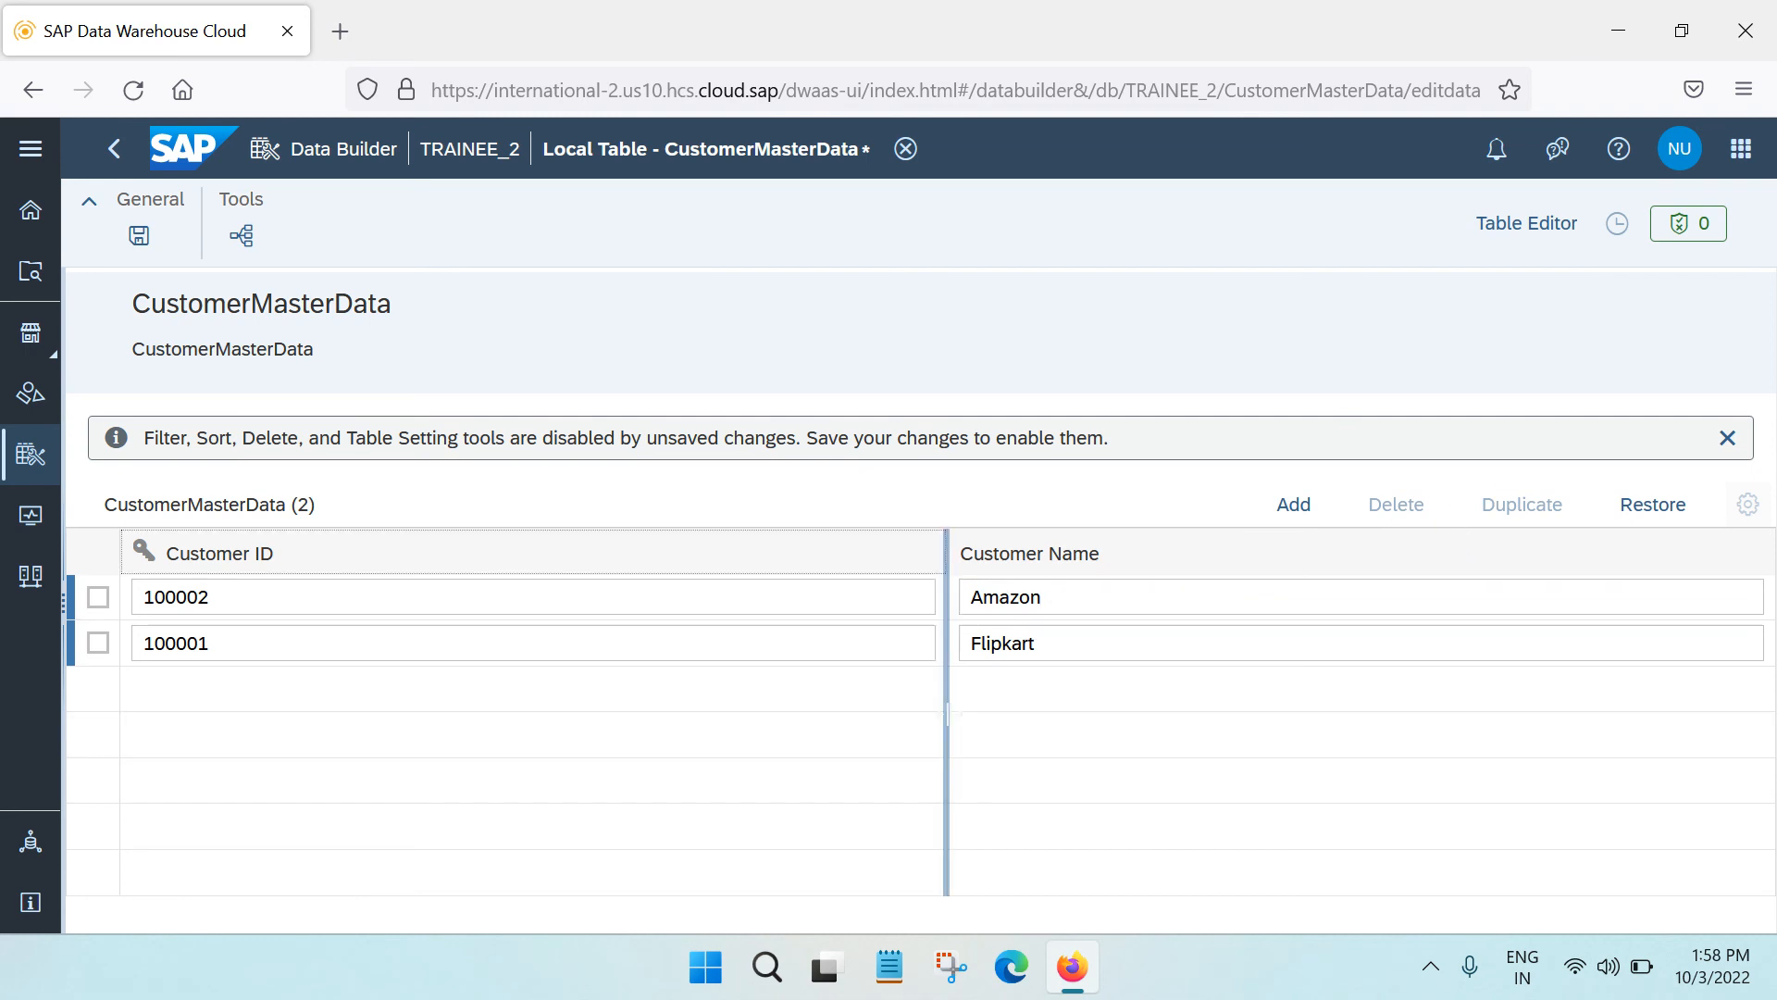
{"action": "left_click", "coordinate": [778, 726]}
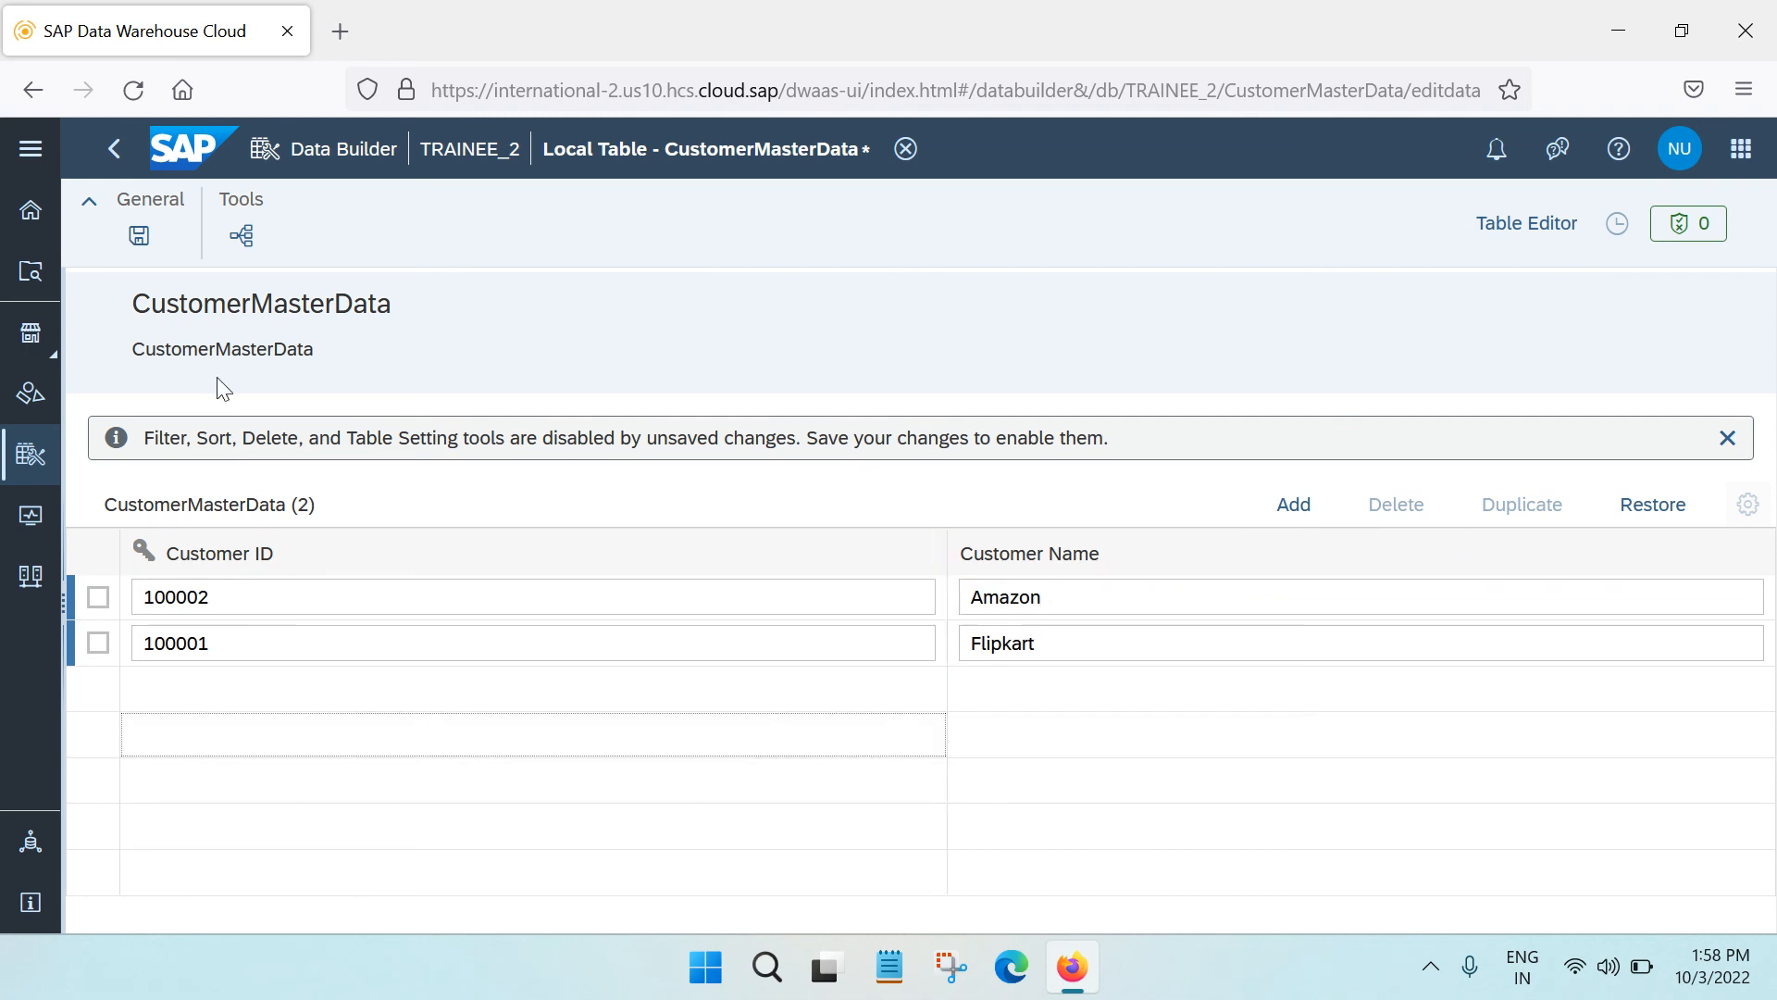
{"action": "left_click", "coordinate": [140, 239]}
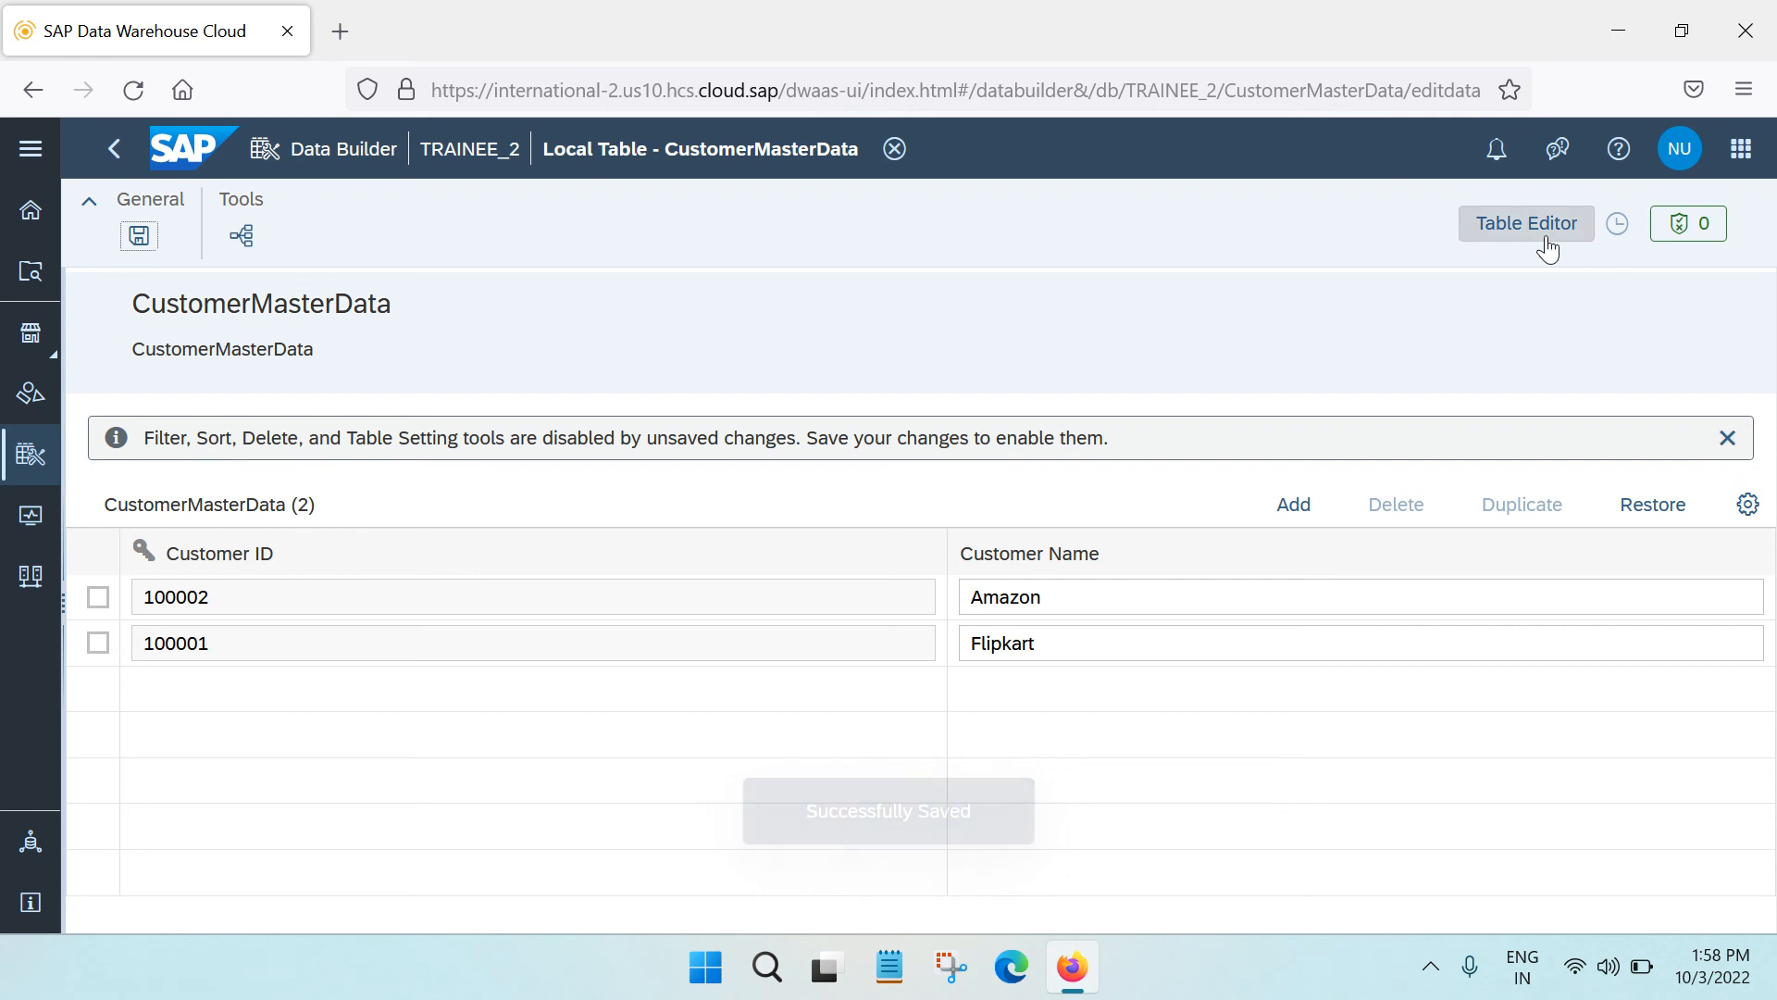
Return to the Table Editor, preview the table's data in an enlarged preview pane, and close the preview.
{"action": "left_click", "coordinate": [1540, 231]}
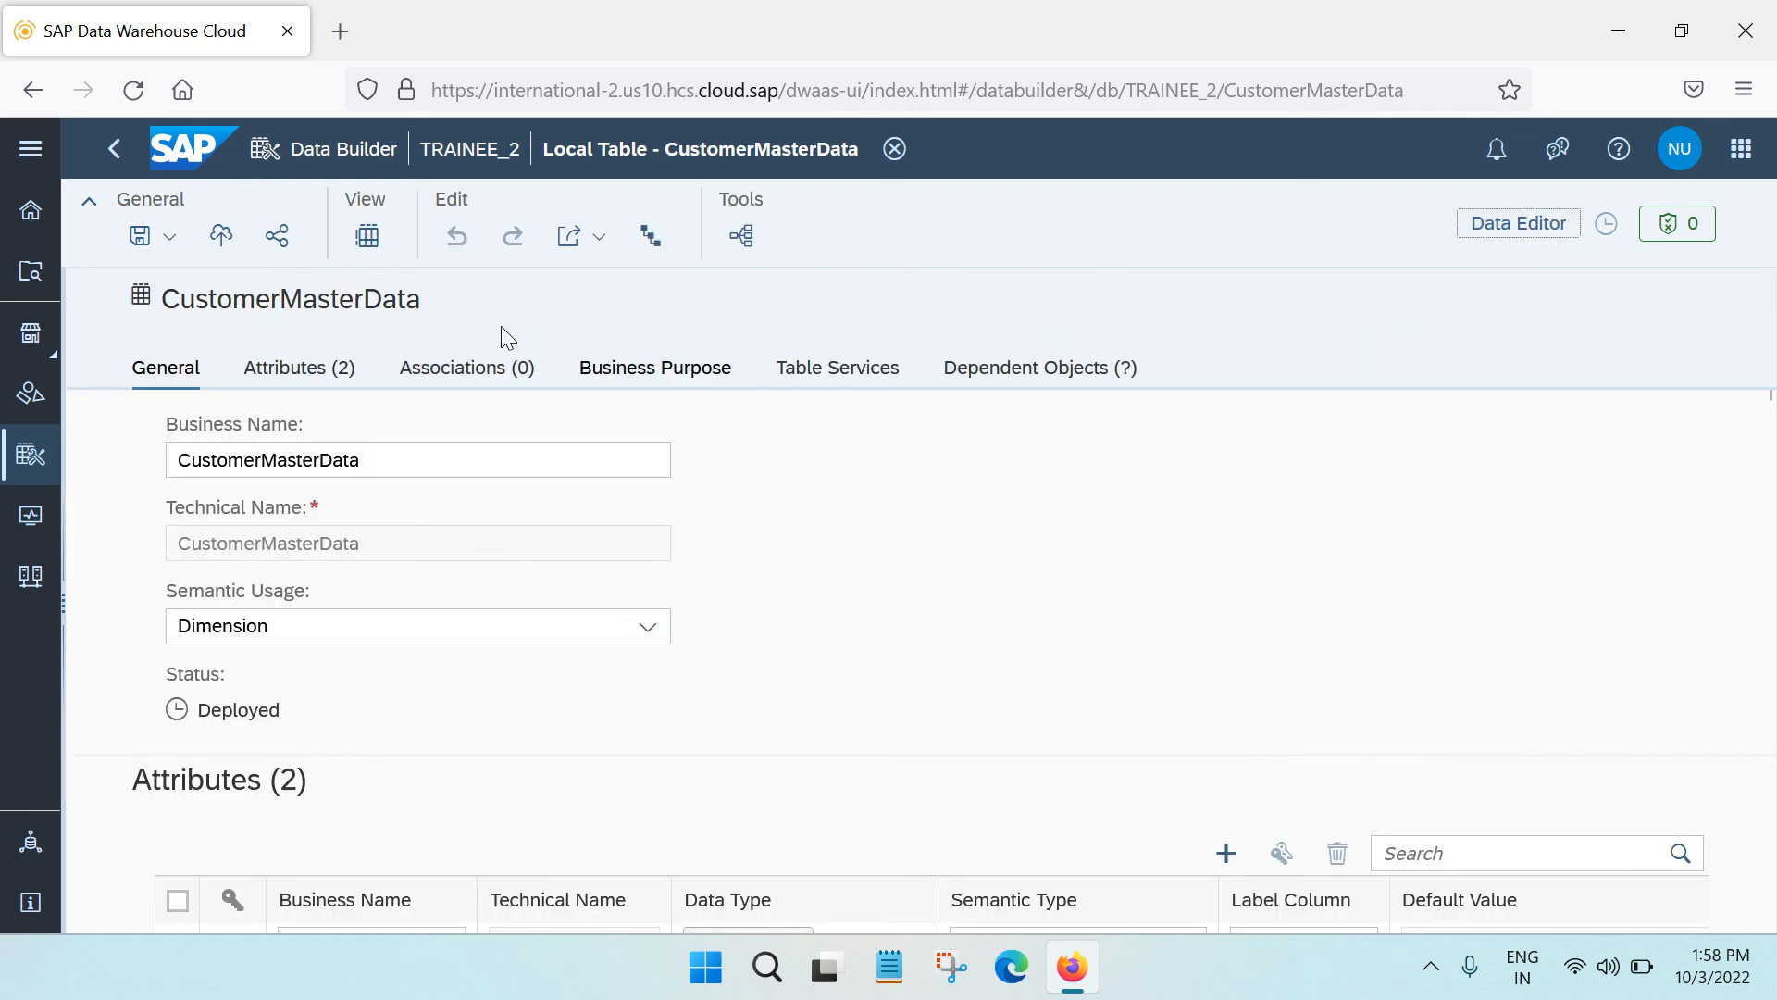
{"action": "left_click", "coordinate": [366, 237]}
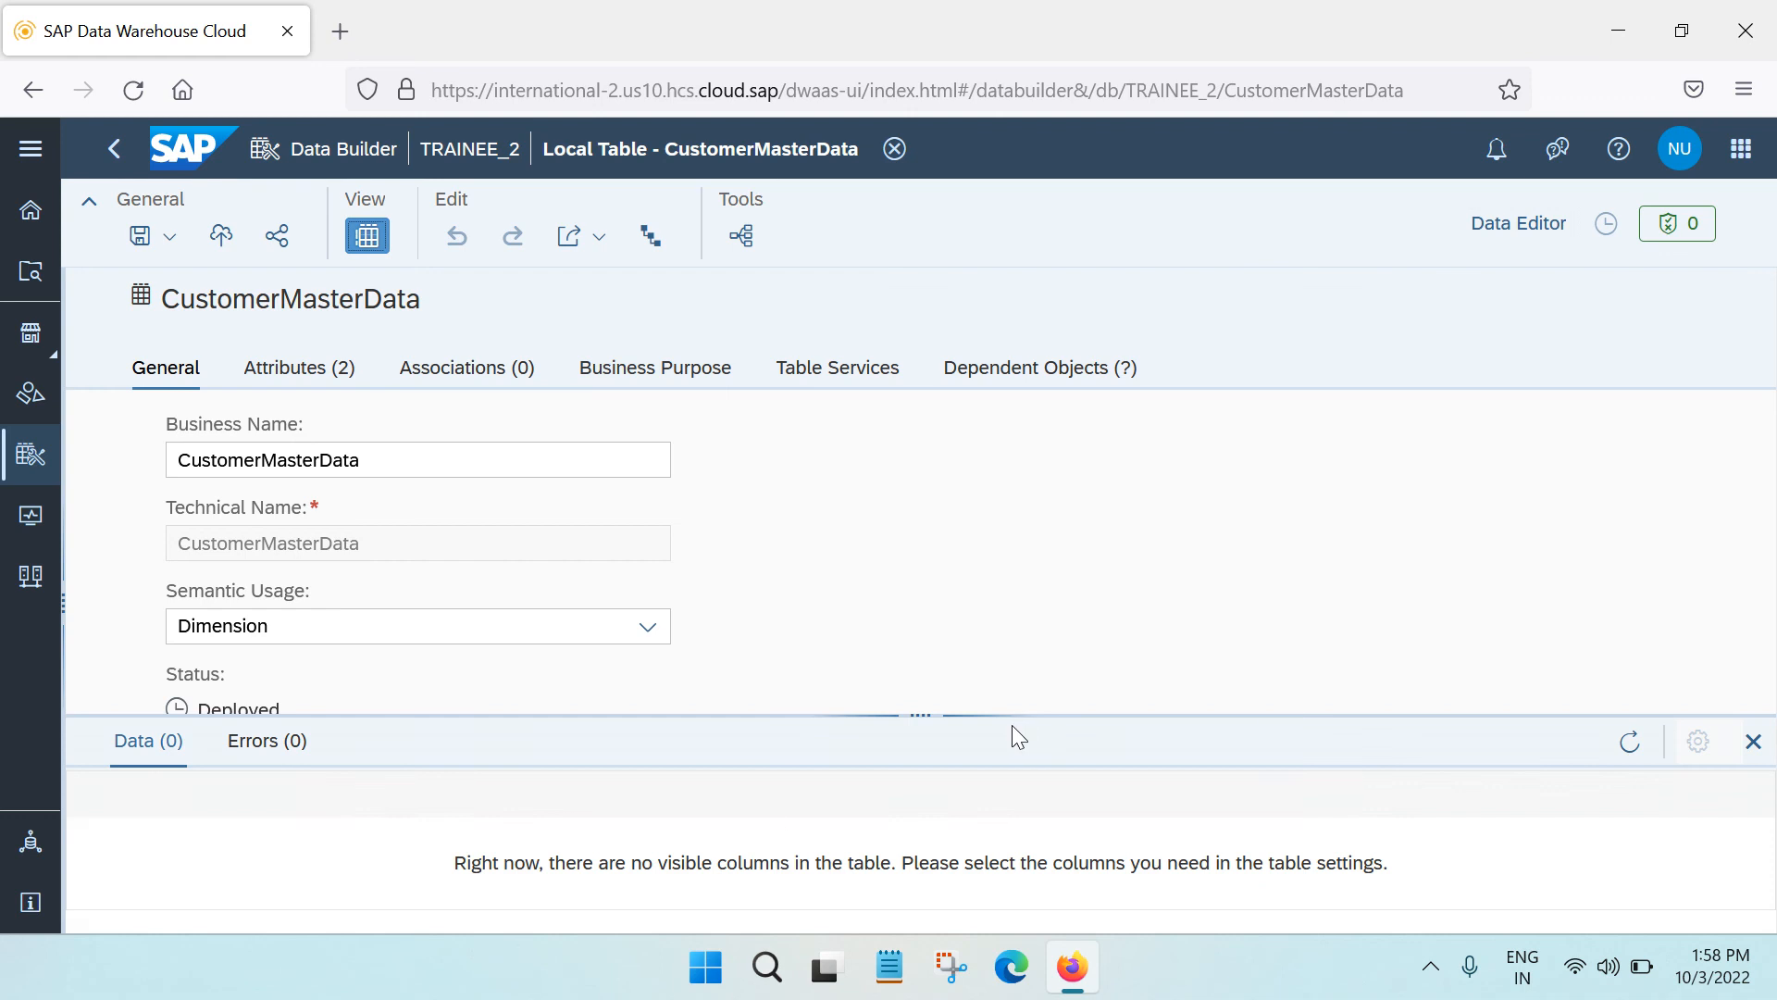
{"action": "left_click_drag", "start_coordinate": [976, 720], "coordinate": [955, 541]}
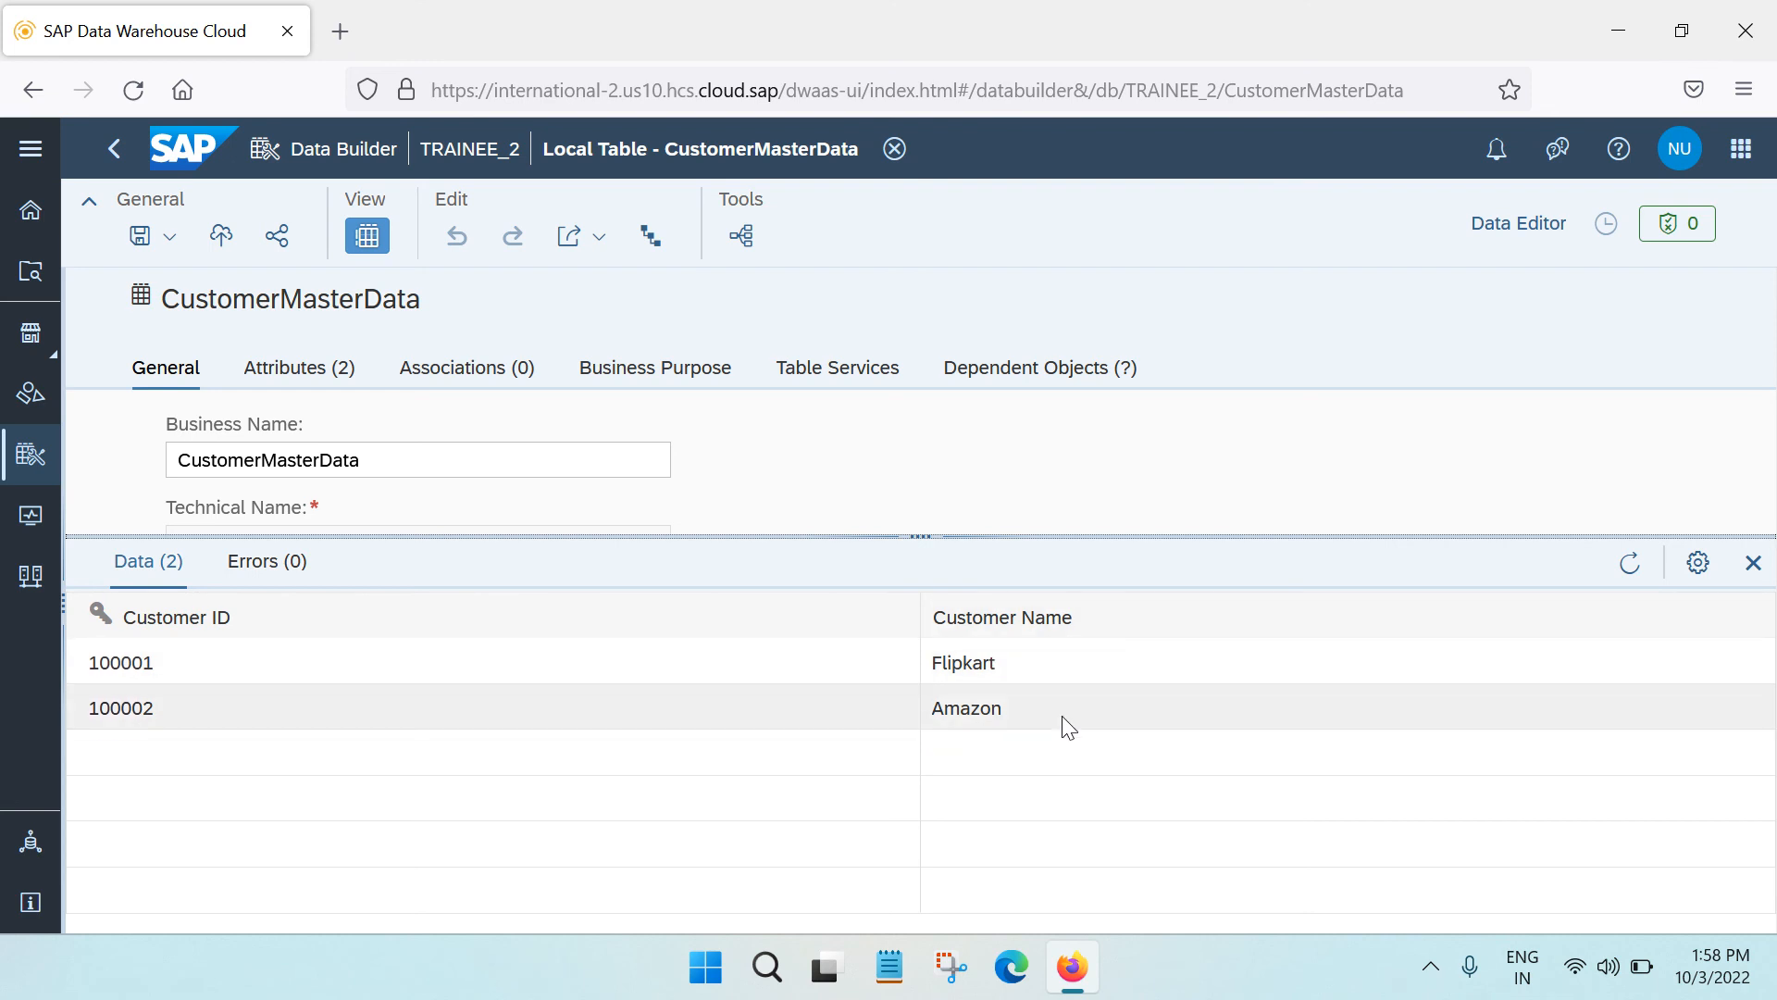
{"action": "left_click", "coordinate": [1752, 565]}
Check the Label Column choices of the Customer ID and Customer Name attributes without choosing any.
{"action": "left_click", "coordinate": [335, 381]}
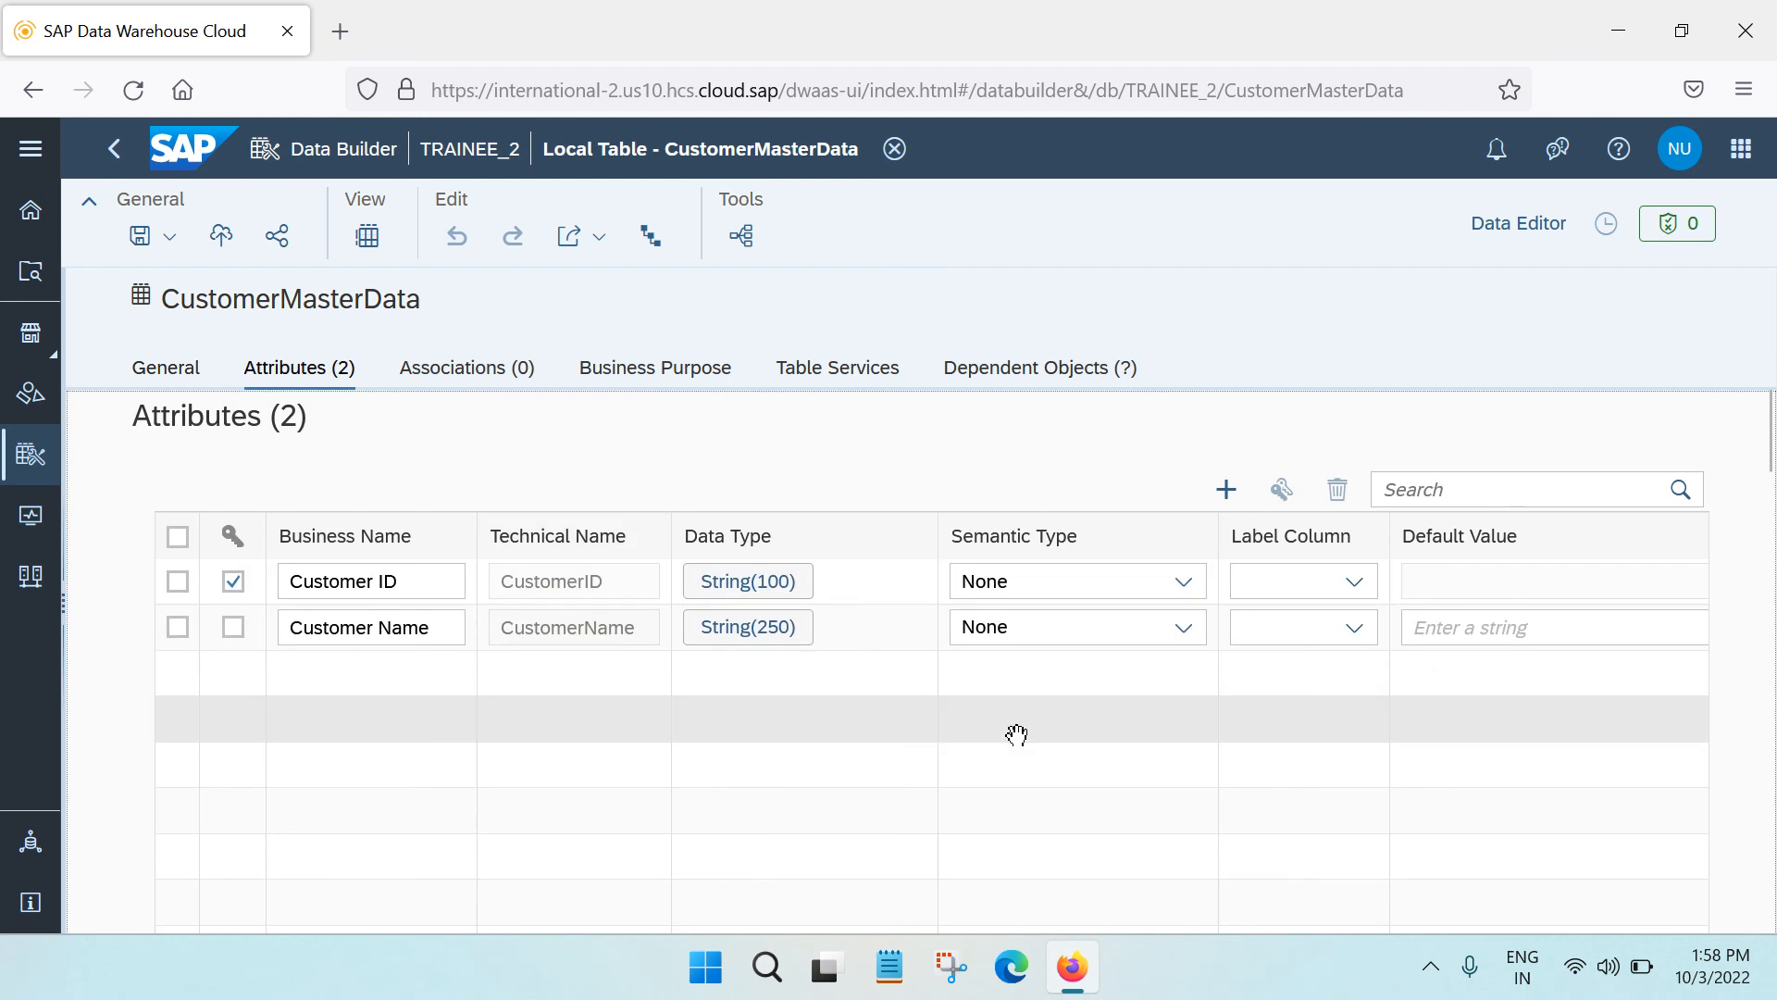
{"action": "left_click", "coordinate": [1366, 590]}
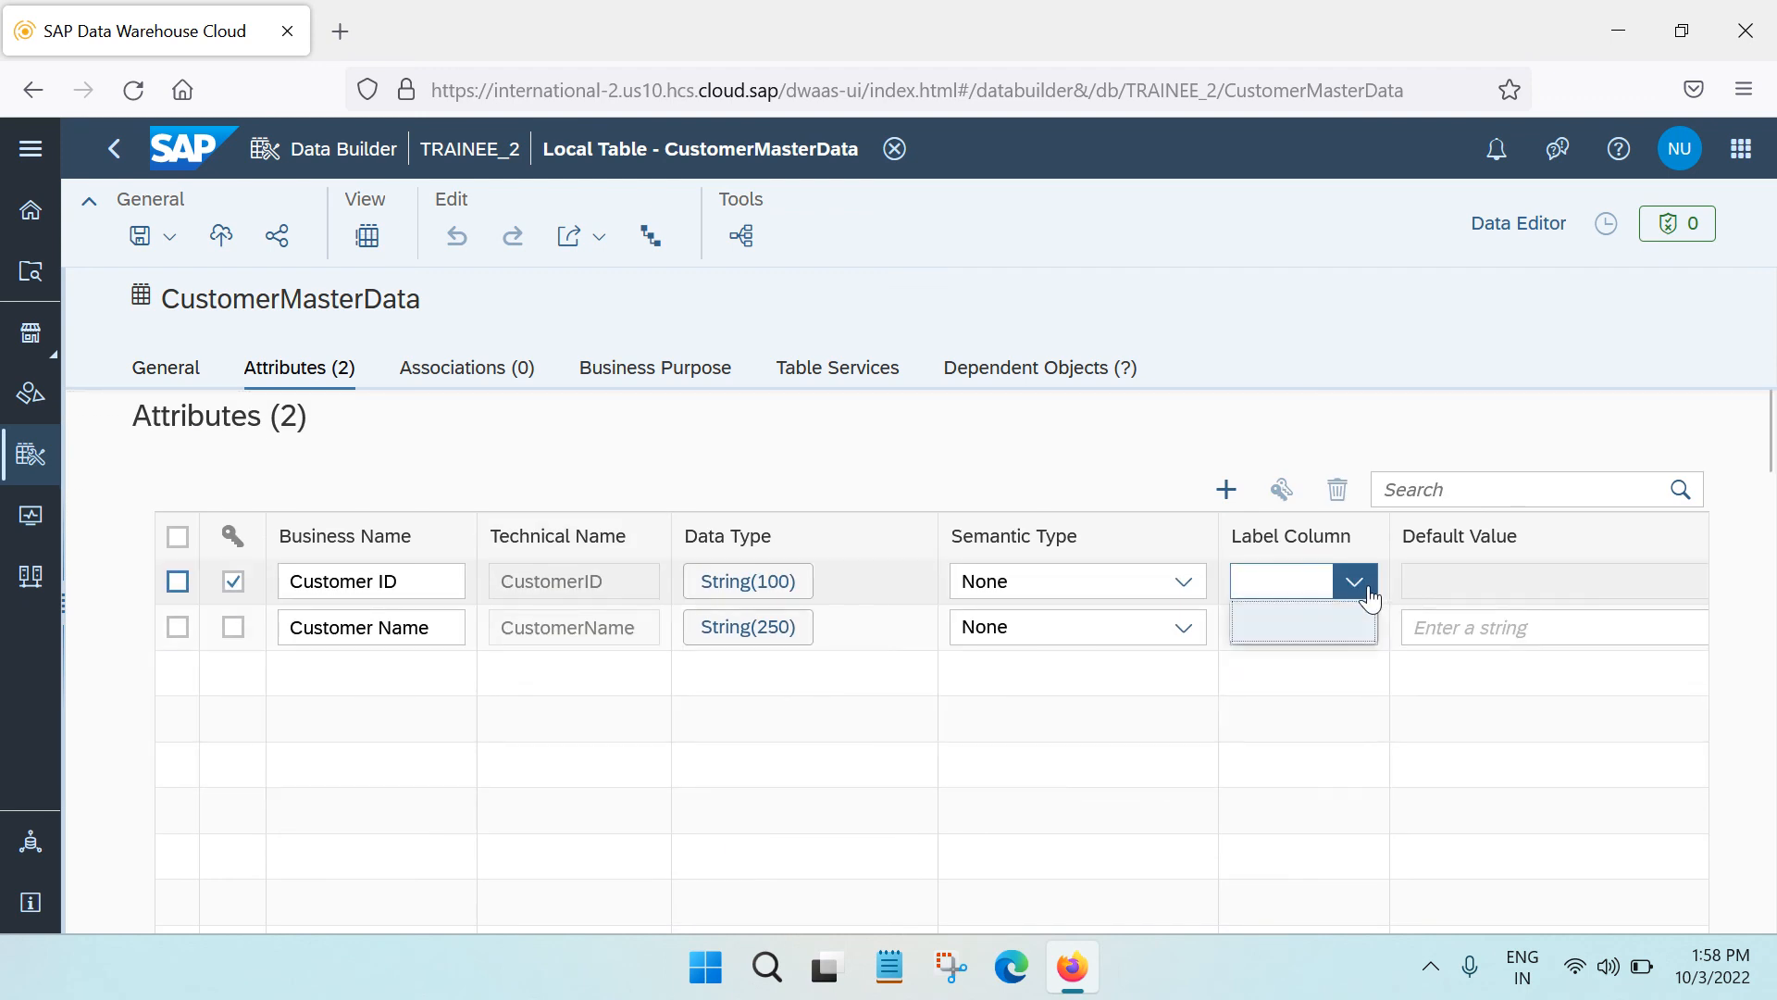
{"action": "left_click", "coordinate": [1368, 590]}
{"action": "left_click", "coordinate": [1366, 632]}
{"action": "left_click", "coordinate": [1366, 632]}
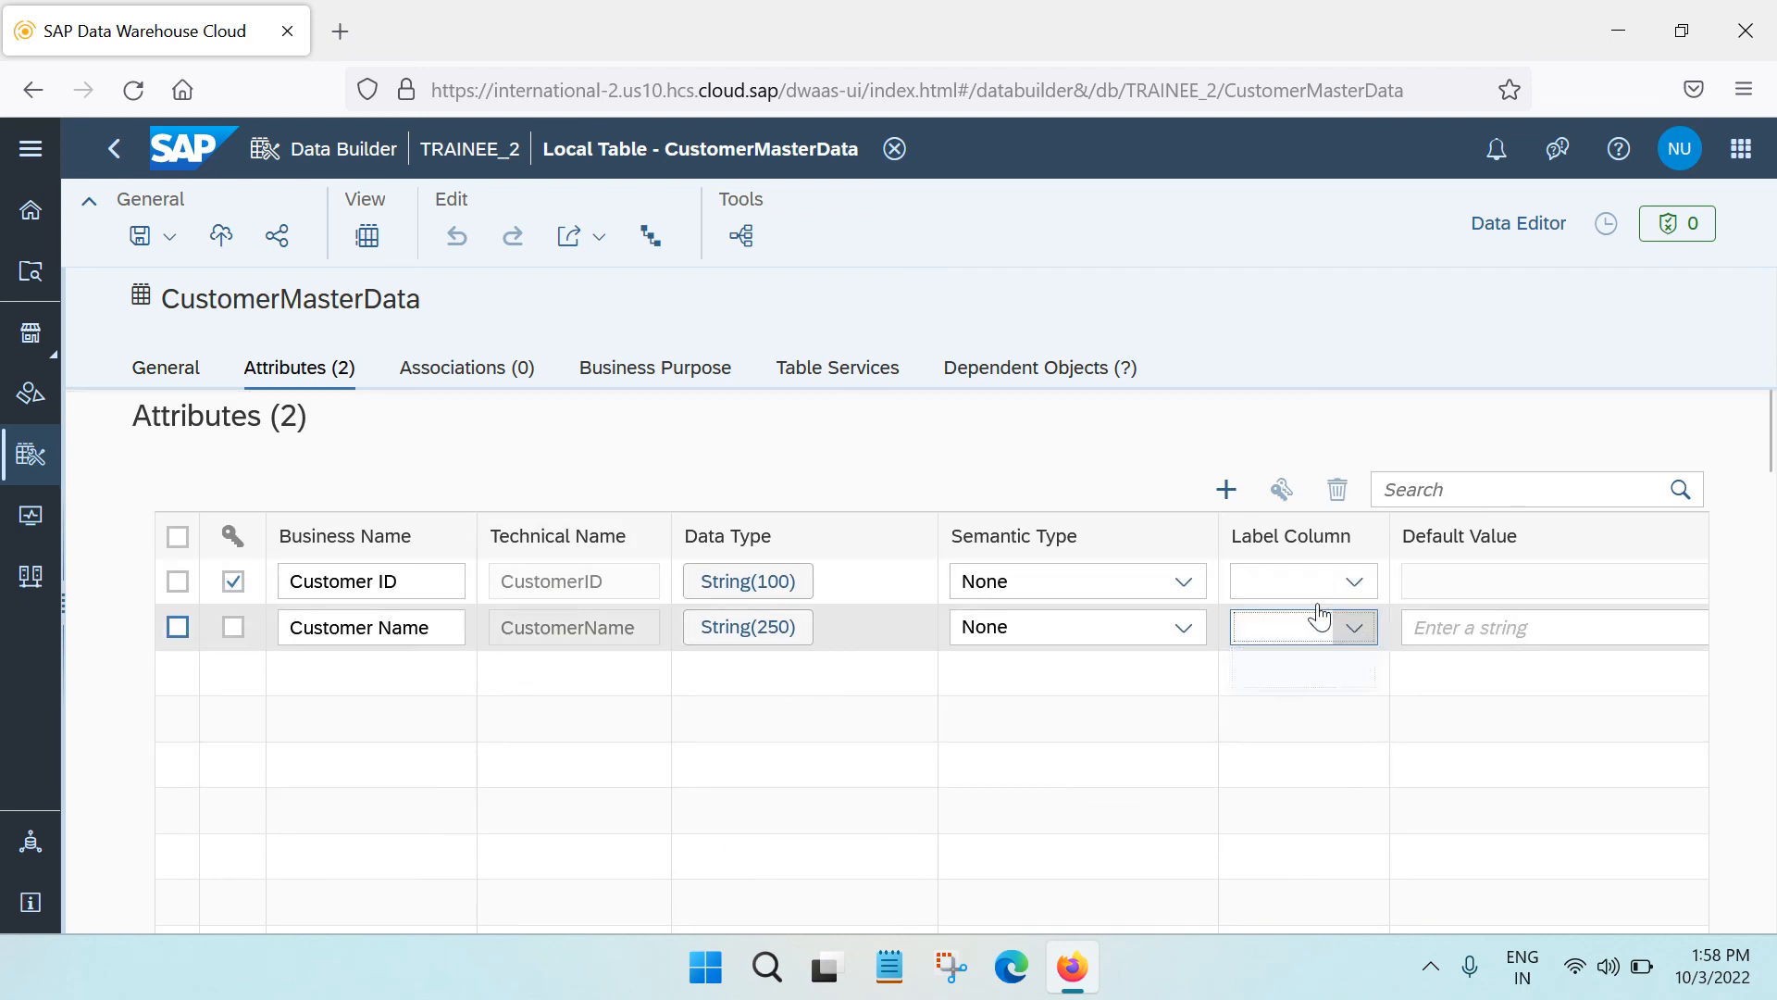
{"action": "left_click", "coordinate": [920, 432]}
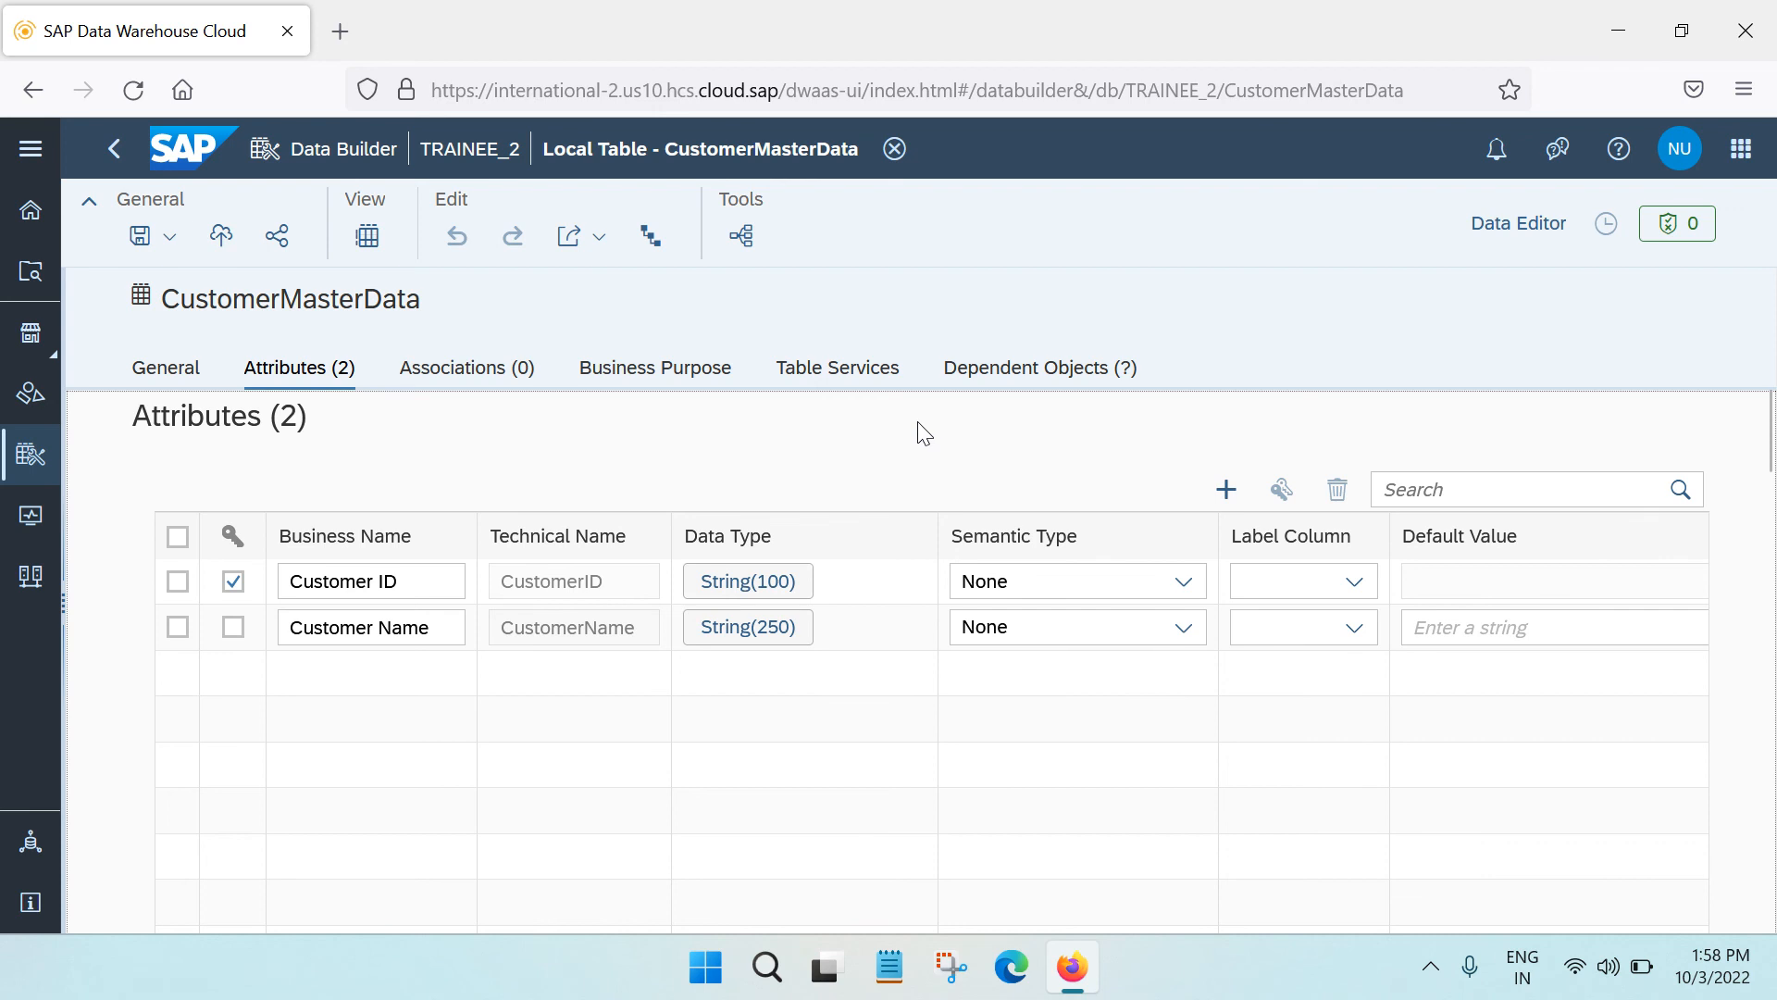